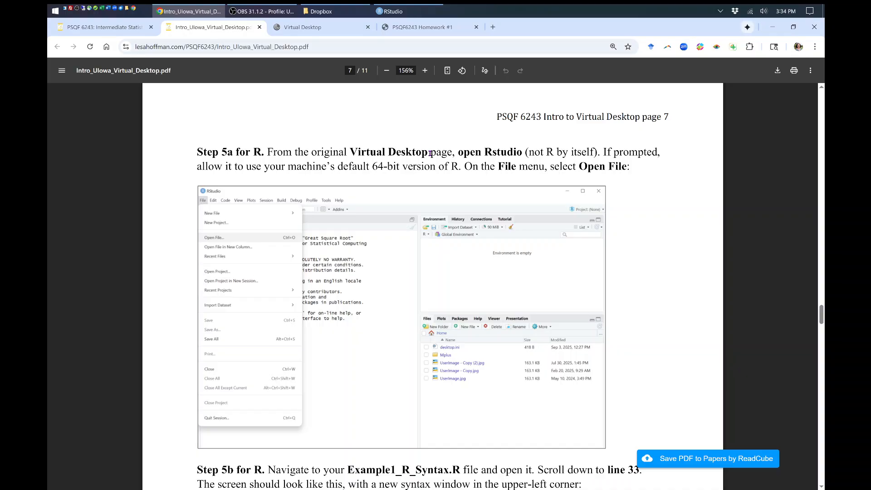
Switch to RStudio and open Example1_R_Syntax.R from the PSQF6243_Example1 folder inside 25_PSQF6243.
{"action": "key", "text": "alt+Tab"}
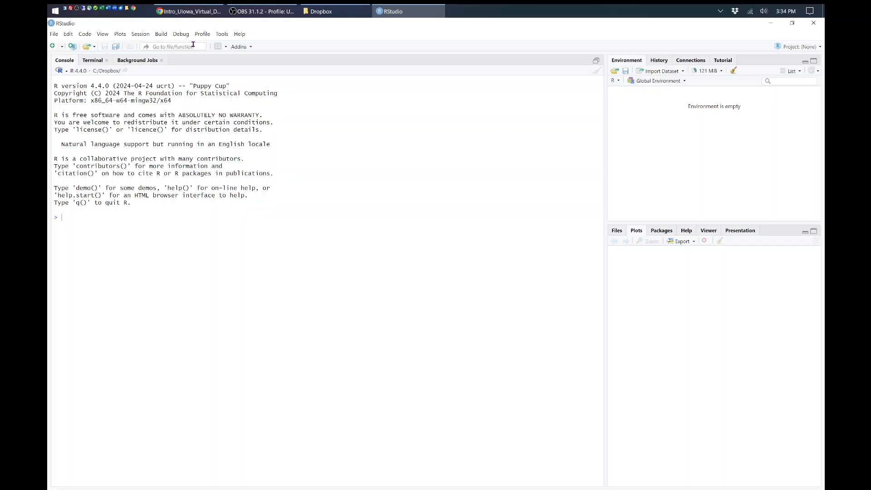
{"action": "left_click", "coordinate": [55, 37]}
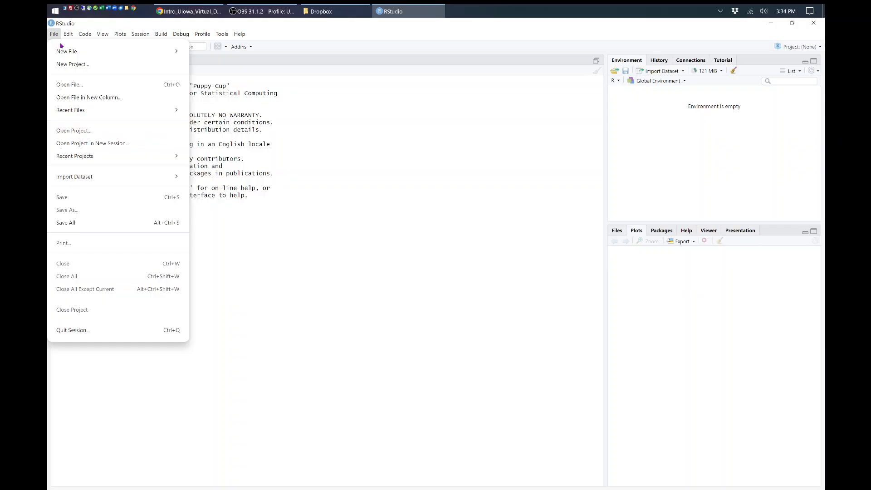
{"action": "left_click", "coordinate": [70, 85]}
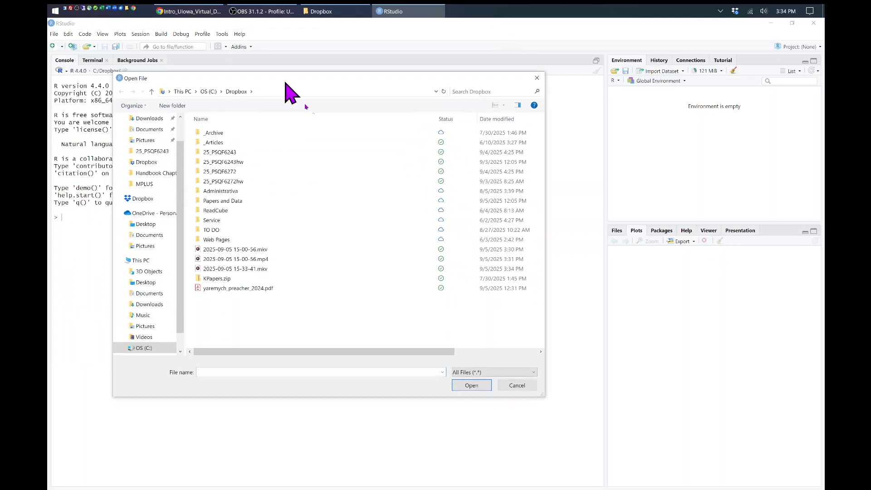
{"action": "double_click", "coordinate": [266, 213]}
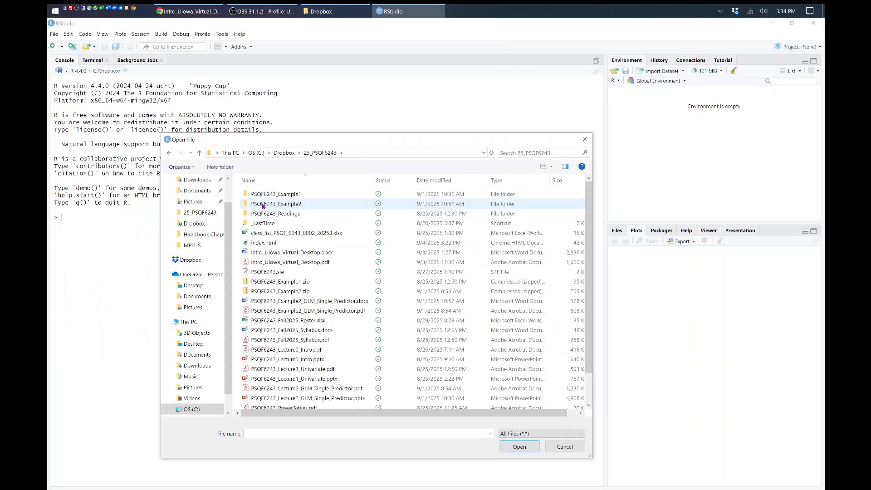
{"action": "double_click", "coordinate": [265, 194]}
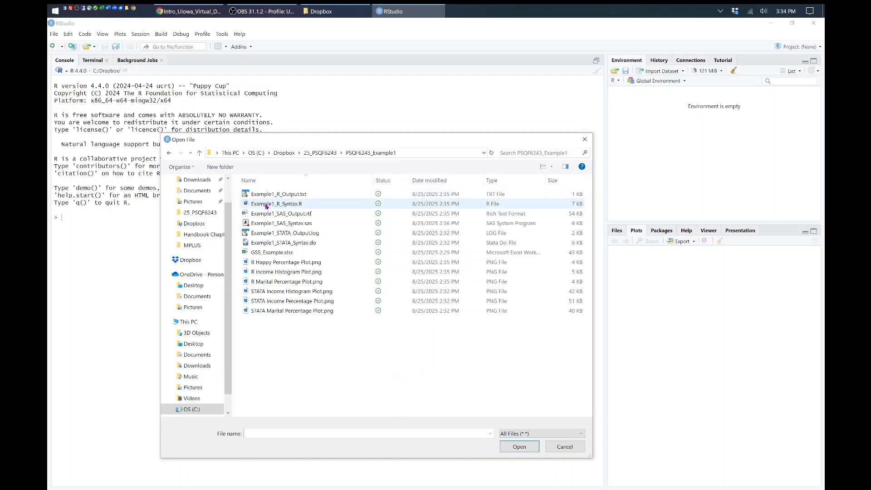
{"action": "left_click", "coordinate": [266, 205]}
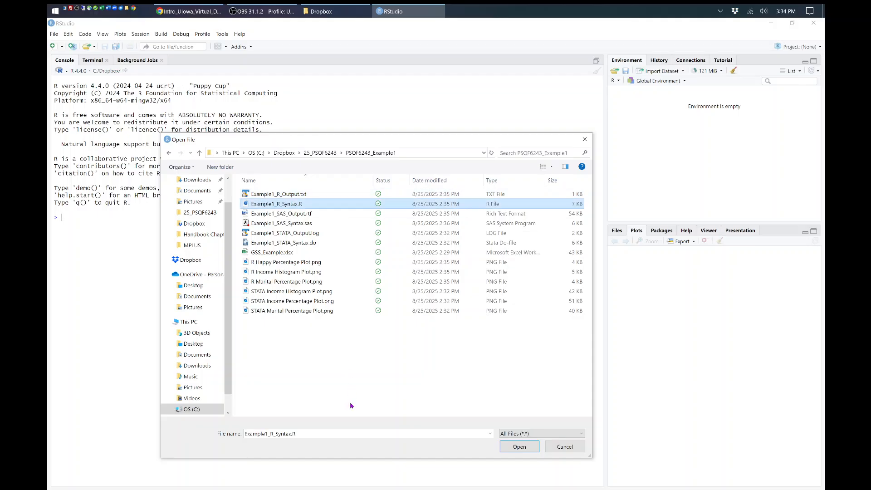
{"action": "left_click", "coordinate": [520, 447]}
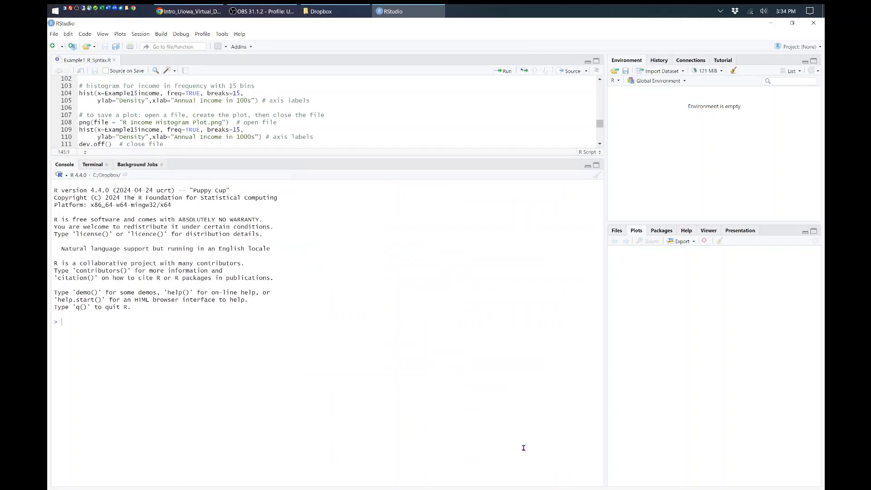
Enlarge the script editor pane's height and zoom the whole interface in by two levels.
{"action": "left_click", "coordinate": [345, 153]}
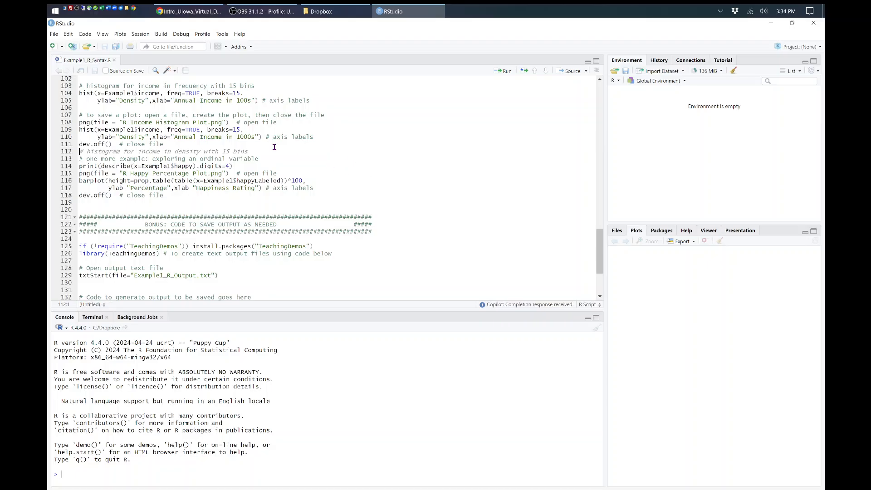
{"action": "left_click", "coordinate": [160, 136]}
{"action": "left_click", "coordinate": [96, 37]}
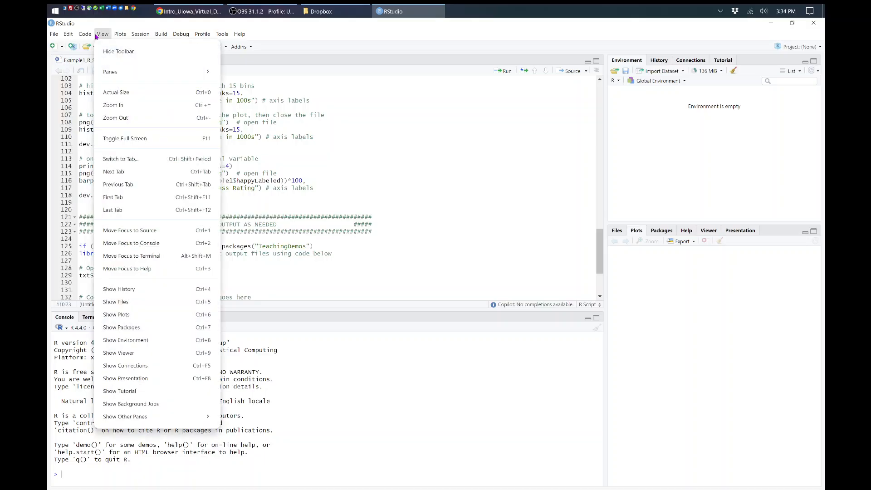
{"action": "left_click", "coordinate": [114, 105]}
{"action": "left_click", "coordinate": [103, 38]}
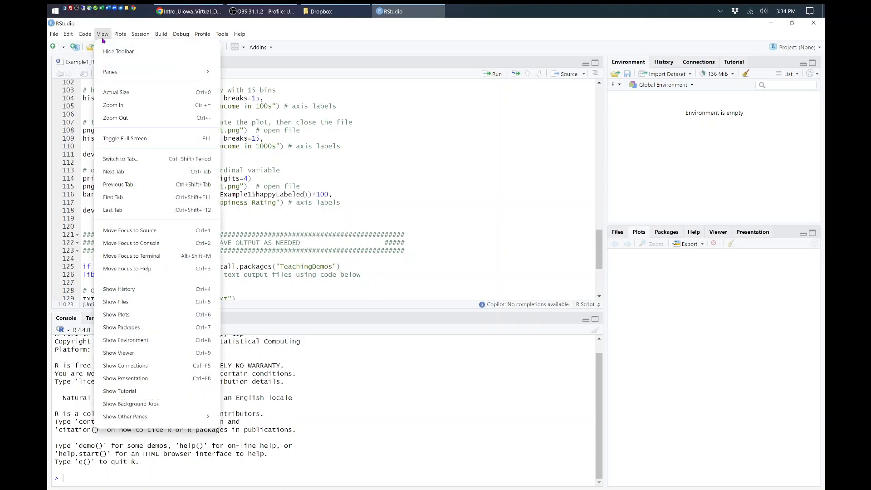
{"action": "left_click", "coordinate": [113, 104]}
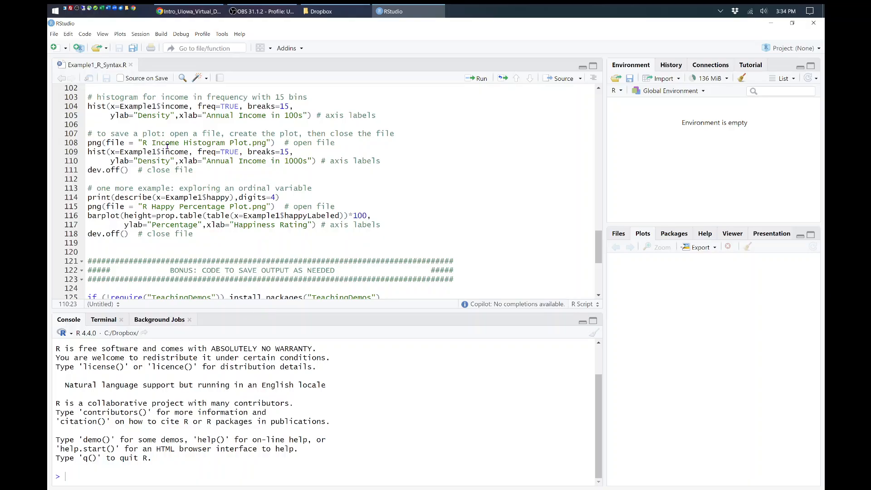
Skim the script from its opening comments to the histogram code and clear the console of its startup text.
{"action": "scroll", "coordinate": [167, 146], "scroll_direction": "up", "scroll_amount": 20}
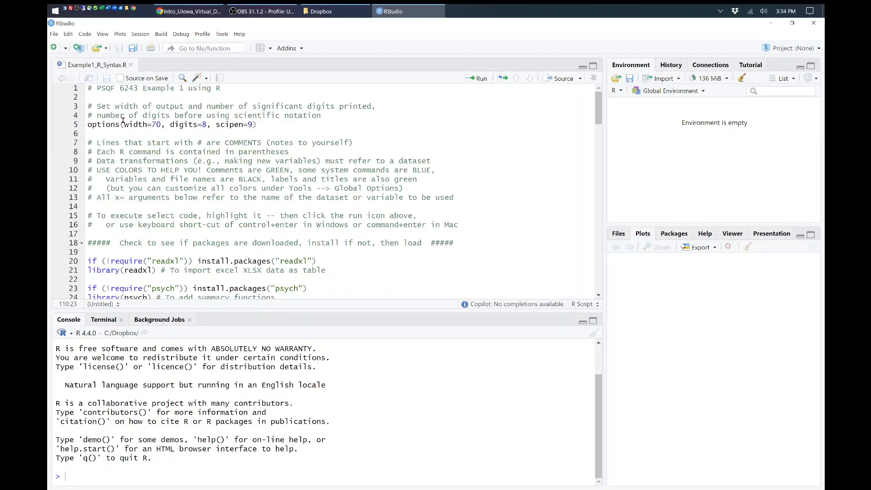
{"action": "left_click_drag", "start_coordinate": [88, 107], "coordinate": [89, 207]}
{"action": "scroll", "coordinate": [181, 206], "scroll_direction": "down", "scroll_amount": 20}
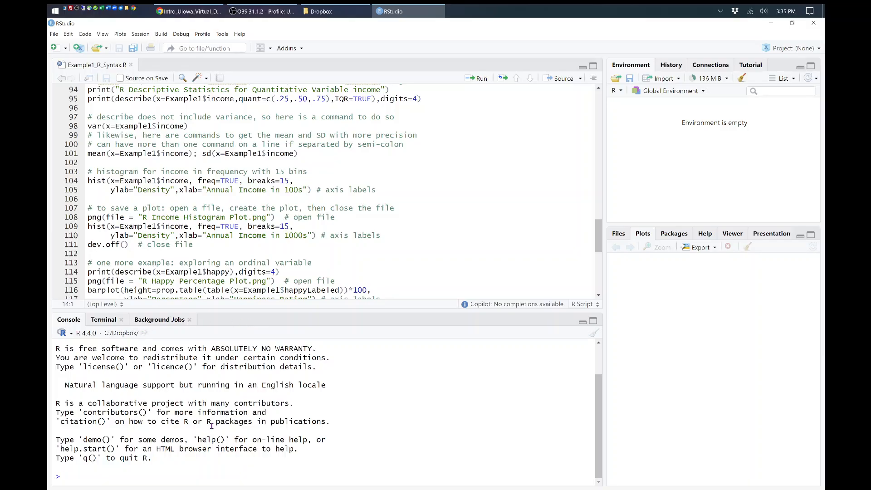
{"action": "left_click", "coordinate": [598, 338]}
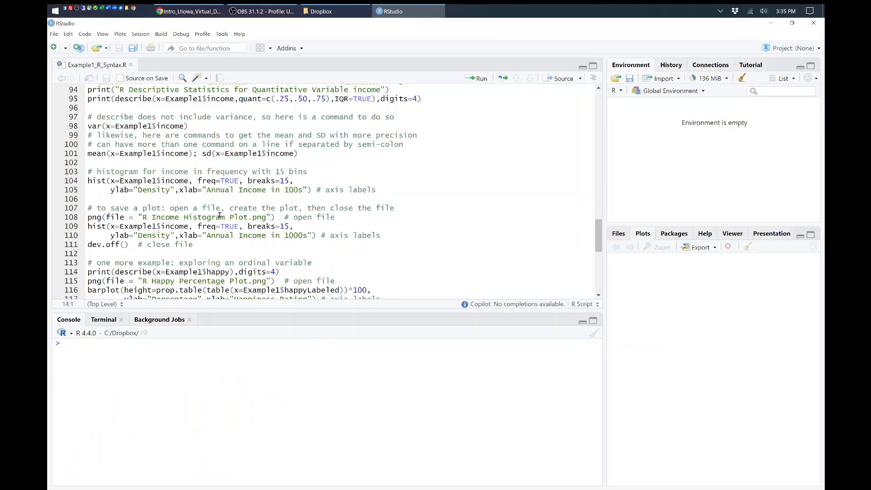
Examine the script's title line, the width, digits and scipen options, and the comments on R conventions and x= arguments.
{"action": "scroll", "coordinate": [219, 215], "scroll_direction": "up", "scroll_amount": 18}
{"action": "left_click", "coordinate": [220, 208]}
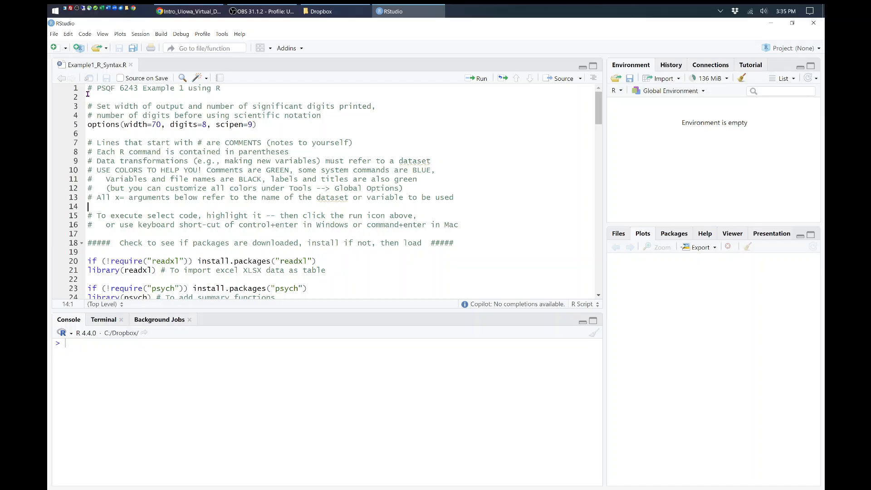
{"action": "left_click_drag", "start_coordinate": [87, 88], "coordinate": [224, 86]}
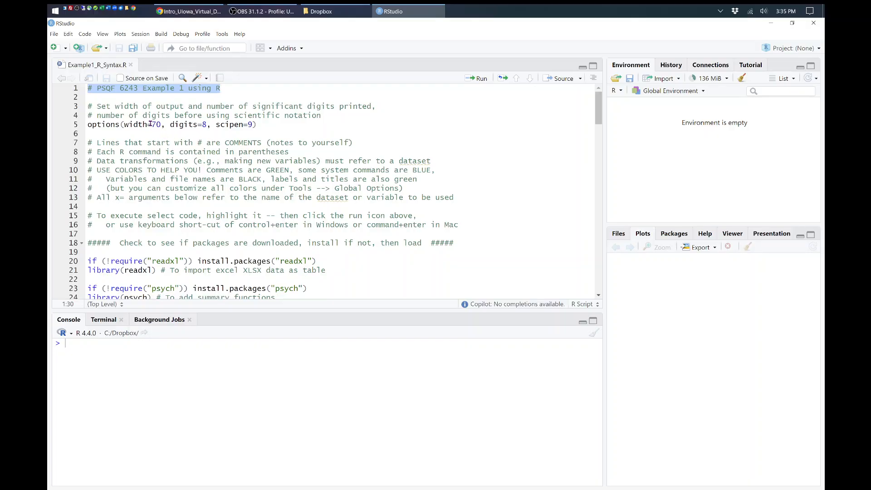
{"action": "left_click_drag", "start_coordinate": [152, 124], "coordinate": [157, 124]}
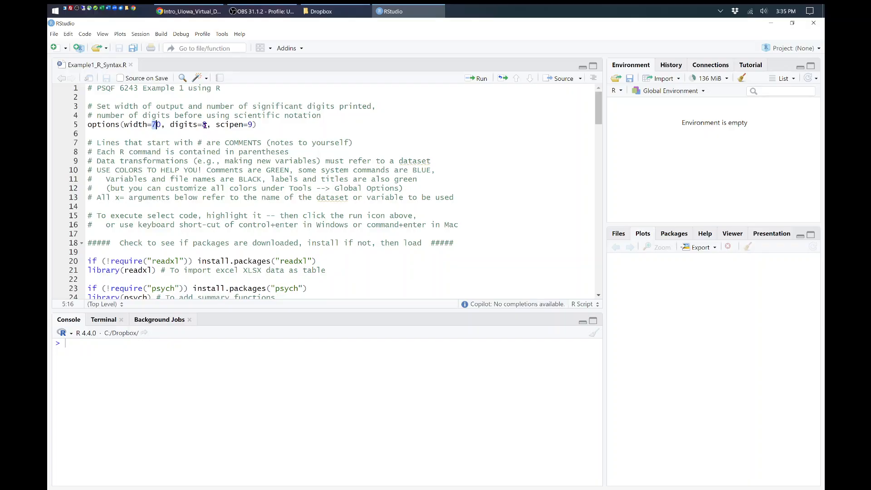
{"action": "left_click_drag", "start_coordinate": [206, 125], "coordinate": [202, 125]}
{"action": "left_click_drag", "start_coordinate": [217, 125], "coordinate": [253, 125]}
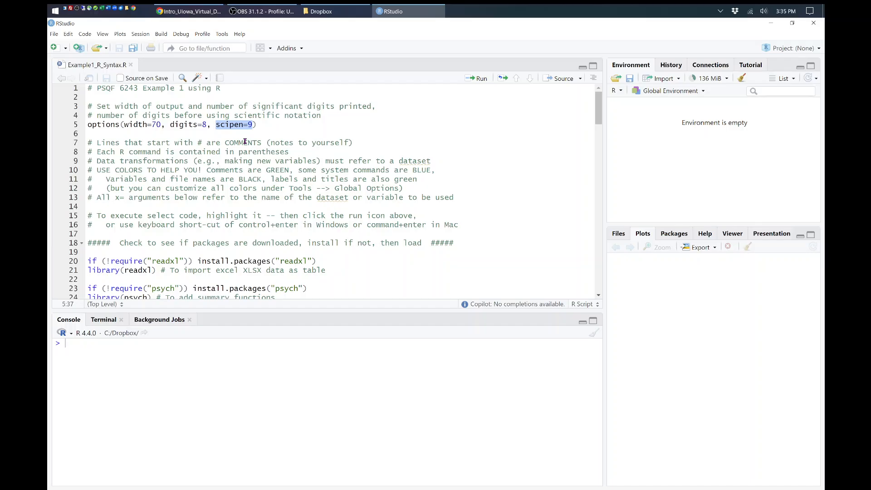
{"action": "left_click_drag", "start_coordinate": [88, 142], "coordinate": [368, 198]}
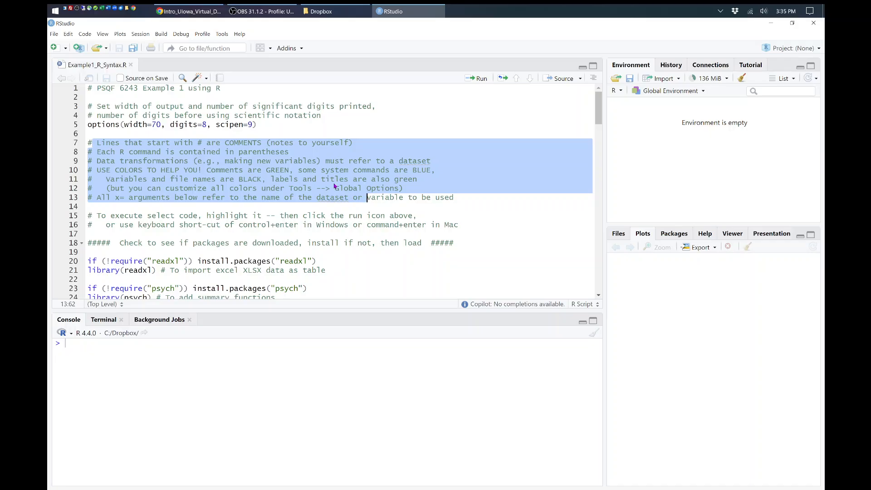
{"action": "left_click", "coordinate": [289, 161]}
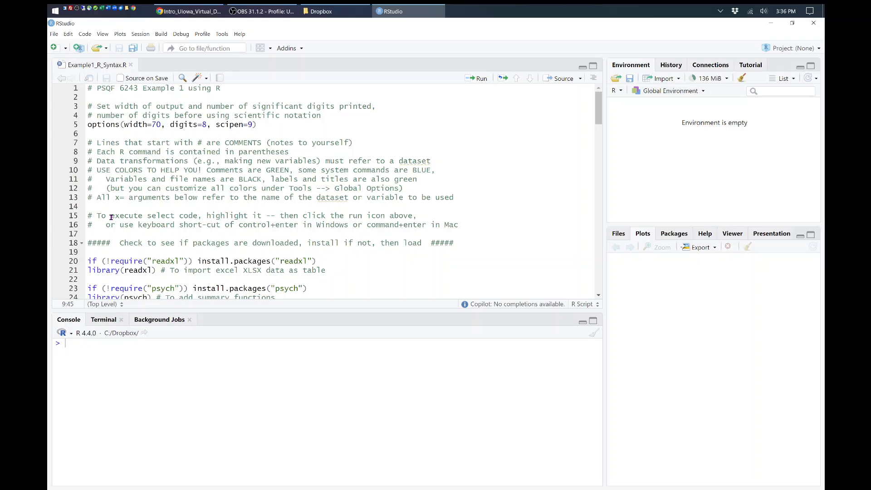
{"action": "left_click_drag", "start_coordinate": [115, 199], "coordinate": [129, 198]}
{"action": "scroll", "coordinate": [218, 177], "scroll_direction": "down", "scroll_amount": 10}
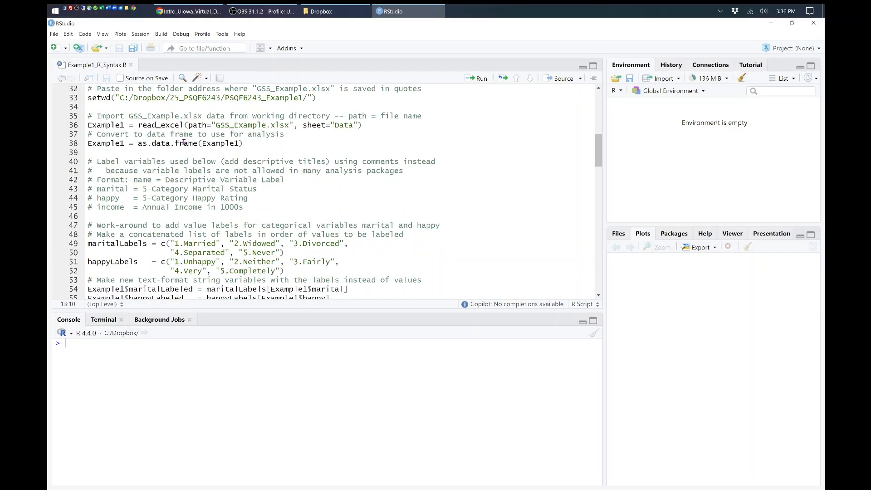
Run only line 5, options(width=70, digits=8, scipen=9), to set the output width and number formatting.
{"action": "scroll", "coordinate": [187, 142], "scroll_direction": "up", "scroll_amount": 10}
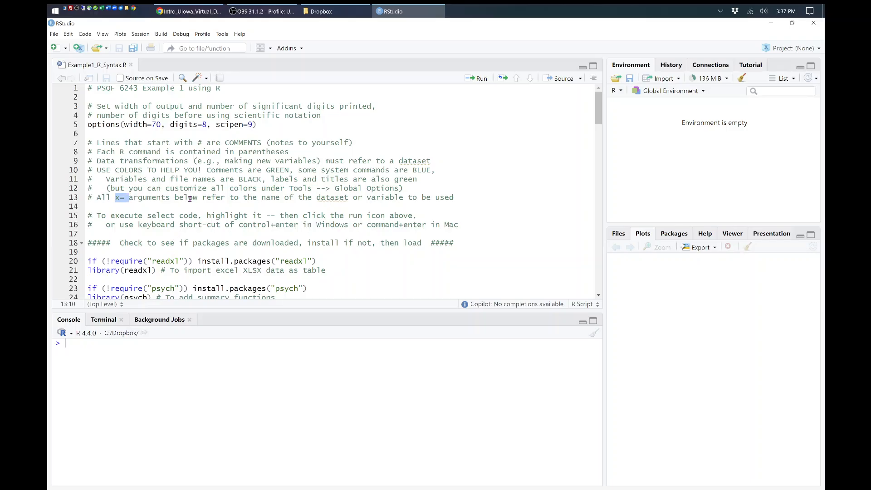
{"action": "left_click_drag", "start_coordinate": [263, 125], "coordinate": [89, 127]}
{"action": "key", "text": "ctrl+Return"}
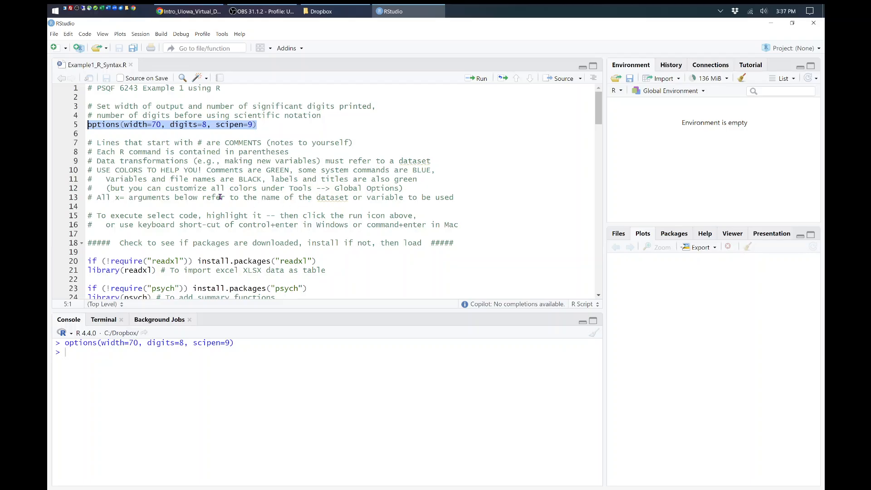
Run lines 20 to 24 to install the readxl and psych packages if missing and load both.
{"action": "scroll", "coordinate": [220, 197], "scroll_direction": "down", "scroll_amount": 10}
{"action": "left_click_drag", "start_coordinate": [599, 109], "coordinate": [601, 127]}
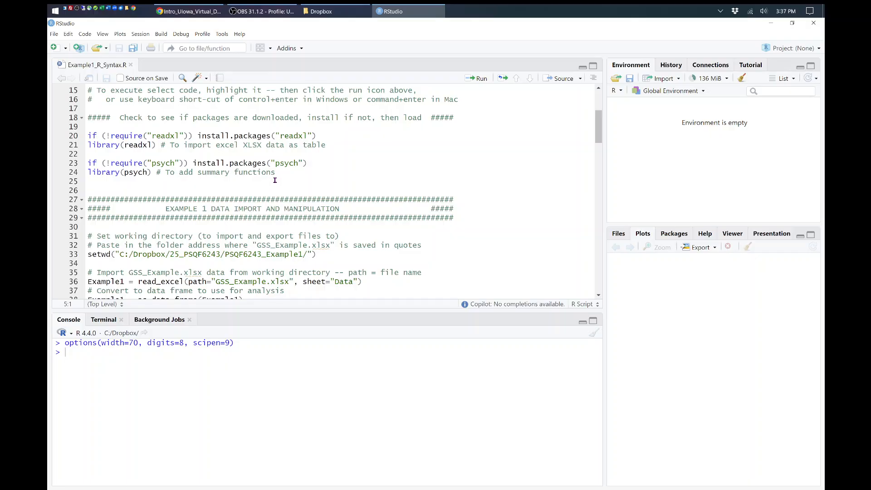
{"action": "left_click", "coordinate": [170, 163]}
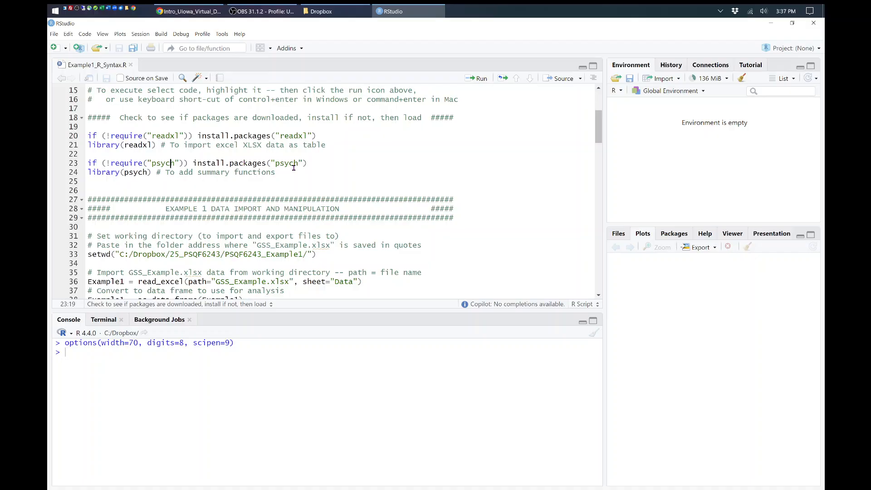
{"action": "left_click_drag", "start_coordinate": [294, 172], "coordinate": [88, 136]}
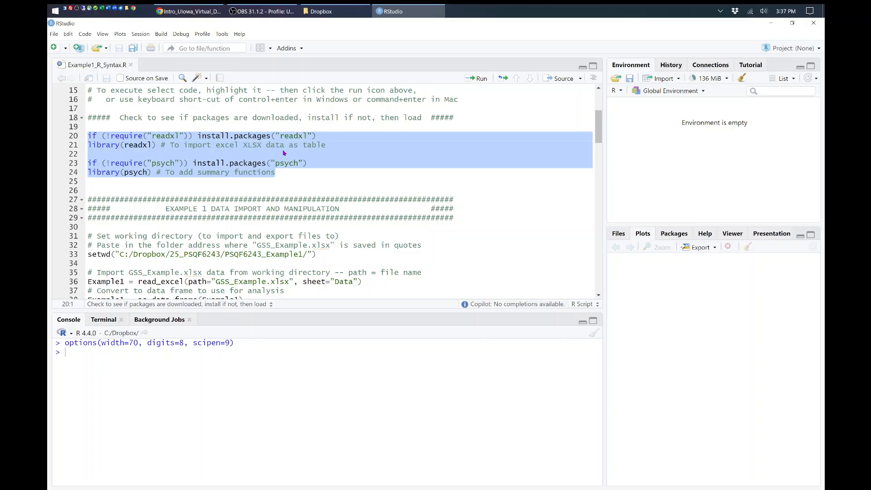
{"action": "scroll", "coordinate": [304, 180], "scroll_direction": "up", "scroll_amount": 5}
{"action": "scroll", "coordinate": [304, 180], "scroll_direction": "down", "scroll_amount": 15}
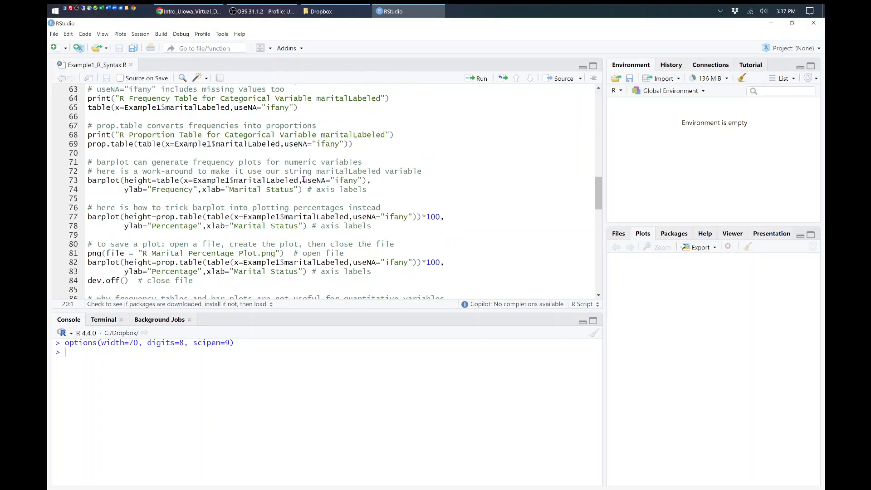
{"action": "scroll", "coordinate": [303, 180], "scroll_direction": "up", "scroll_amount": 15}
{"action": "scroll", "coordinate": [304, 177], "scroll_direction": "down", "scroll_amount": 8}
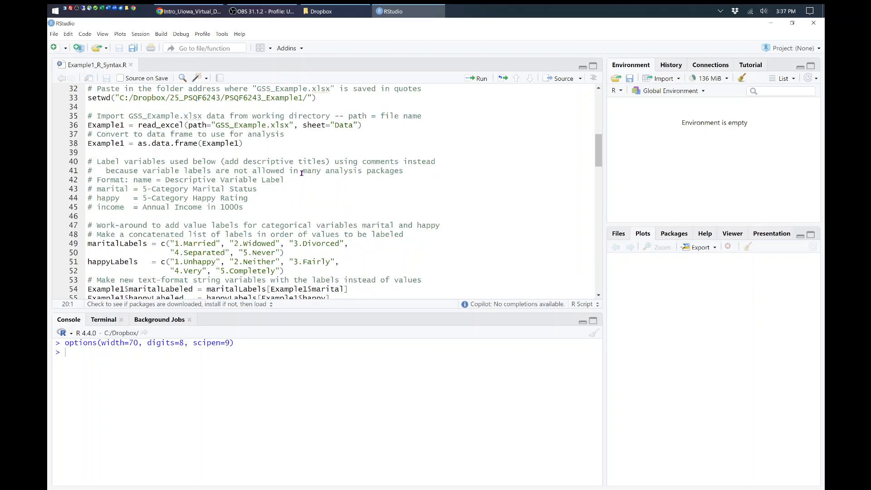
{"action": "scroll", "coordinate": [594, 136], "scroll_direction": "up", "scroll_amount": 6}
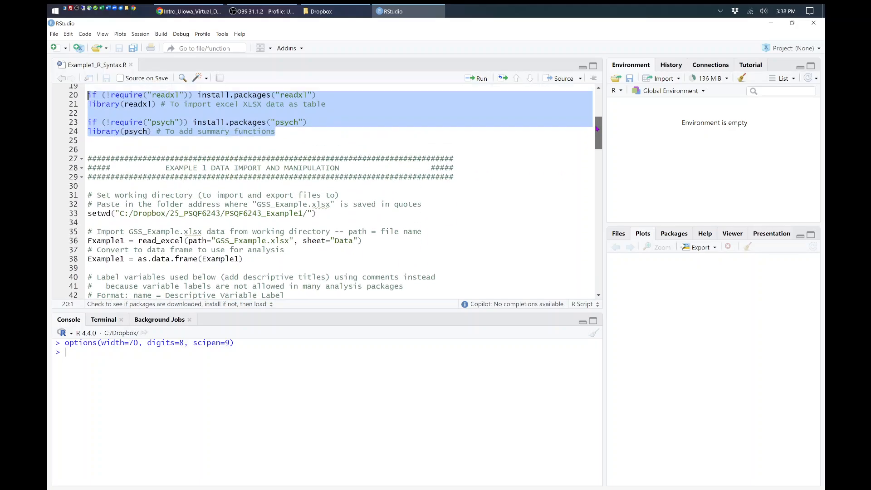
{"action": "key", "text": "ctrl+Return"}
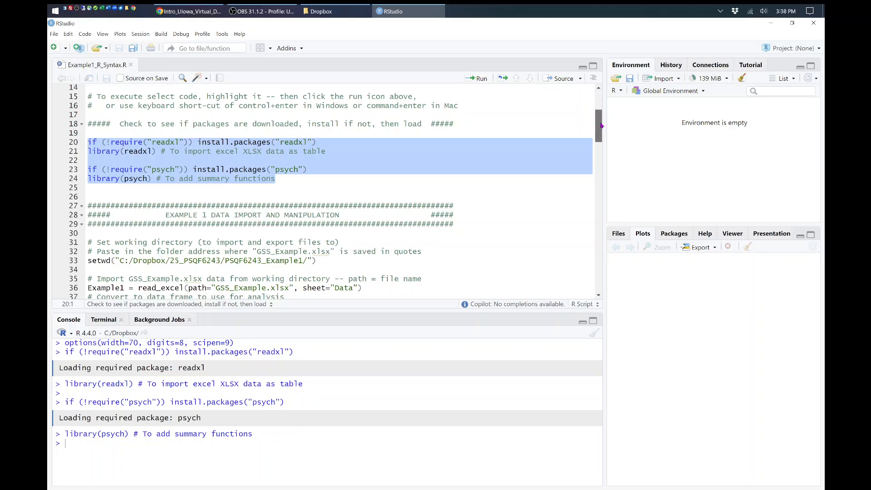
Examine the comment banners that head the data import and manipulation section and the univariate statistics section.
{"action": "scroll", "coordinate": [526, 147], "scroll_direction": "down", "scroll_amount": 5}
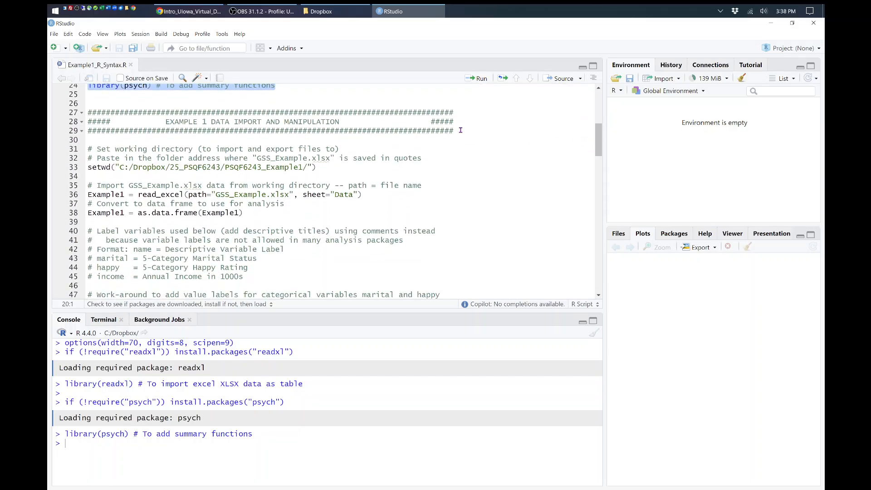
{"action": "left_click_drag", "start_coordinate": [453, 132], "coordinate": [88, 103]}
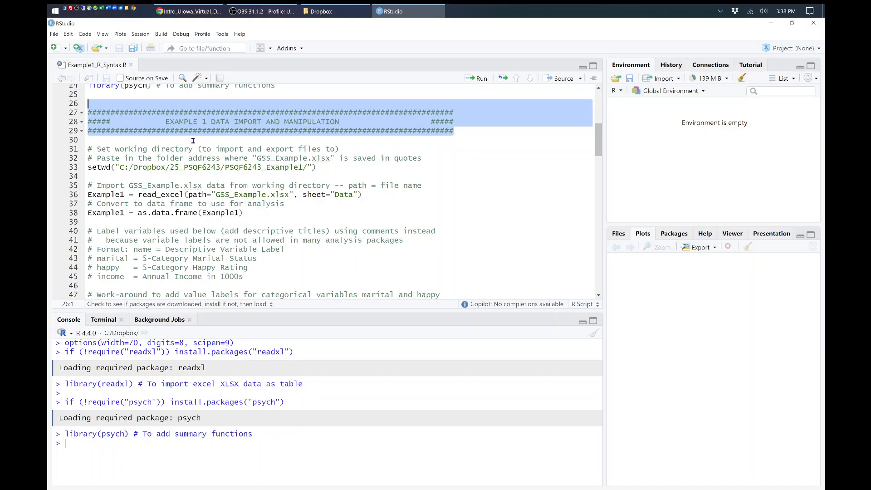
{"action": "scroll", "coordinate": [192, 140], "scroll_direction": "down", "scroll_amount": 10}
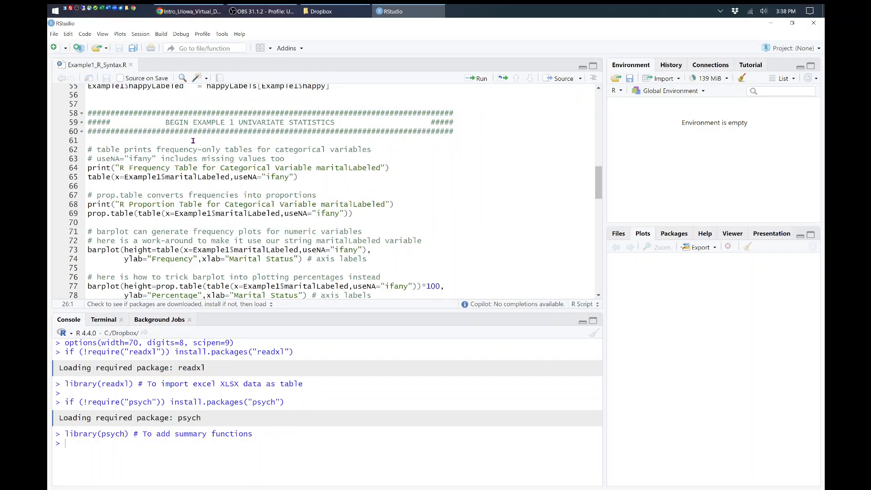
{"action": "scroll", "coordinate": [193, 141], "scroll_direction": "up", "scroll_amount": 10}
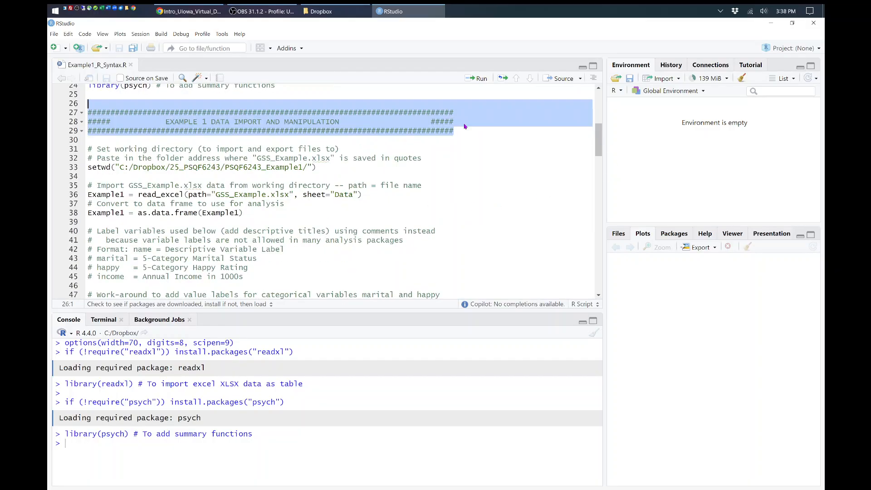
{"action": "left_click", "coordinate": [316, 123]}
{"action": "scroll", "coordinate": [606, 164], "scroll_direction": "down", "scroll_amount": 7}
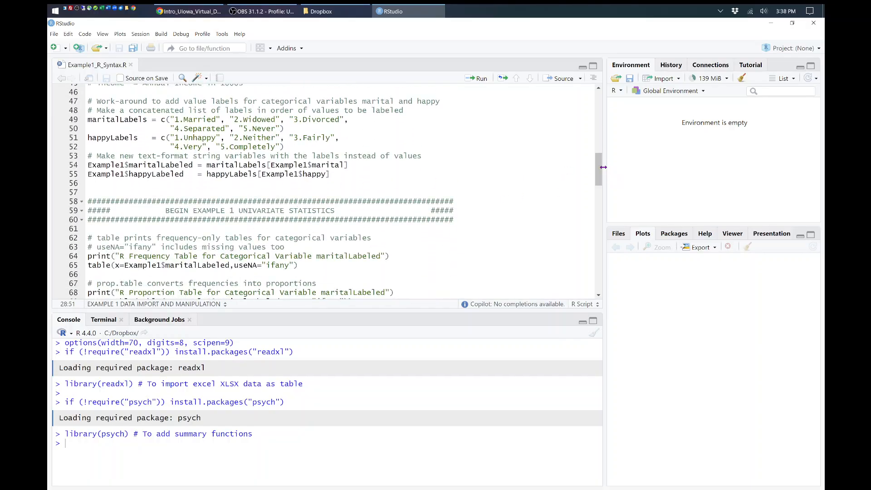
Examine the data import and labelling code on lines 35 to 55 and the setwd working directory line above it.
{"action": "scroll", "coordinate": [409, 204], "scroll_direction": "up", "scroll_amount": 4}
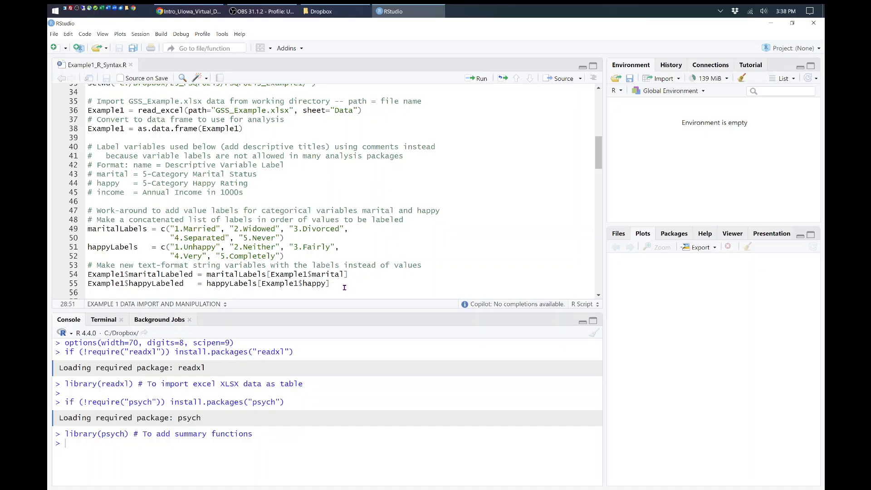
{"action": "left_click_drag", "start_coordinate": [345, 287], "coordinate": [87, 101]}
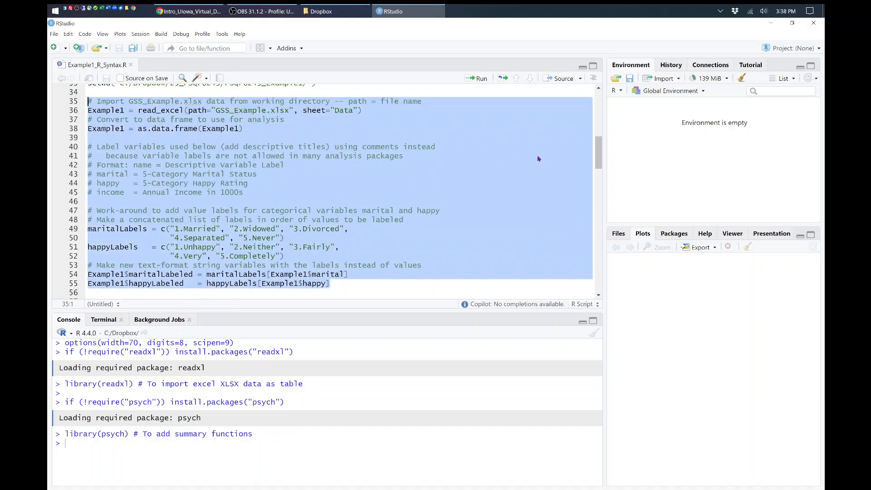
{"action": "scroll", "coordinate": [526, 150], "scroll_direction": "up", "scroll_amount": 2}
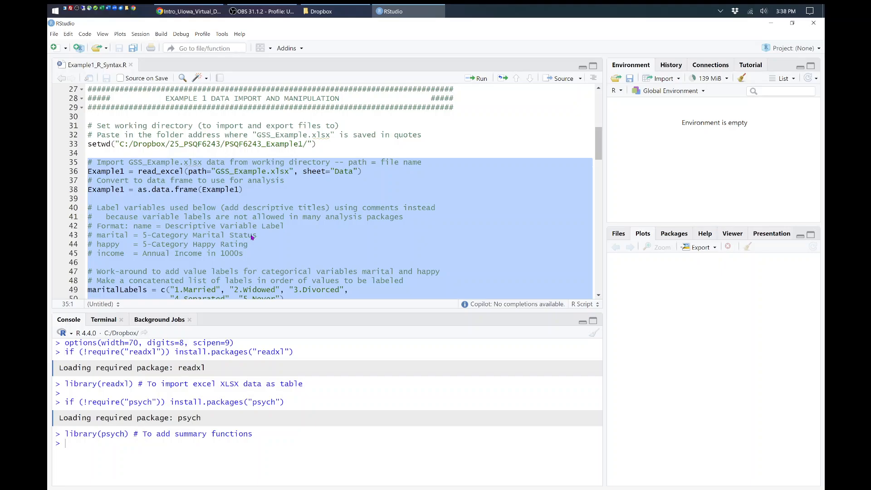
{"action": "left_click", "coordinate": [158, 166]}
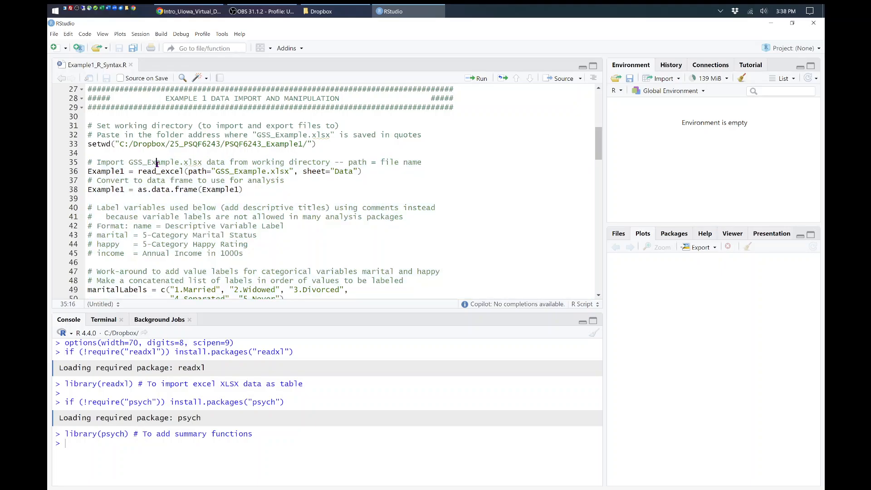
{"action": "left_click", "coordinate": [133, 144]}
Switch to File Explorer, open the PSQF6243_Example1 folder inside 25_PSQF6243, and copy its full folder path.
{"action": "left_click", "coordinate": [320, 11]}
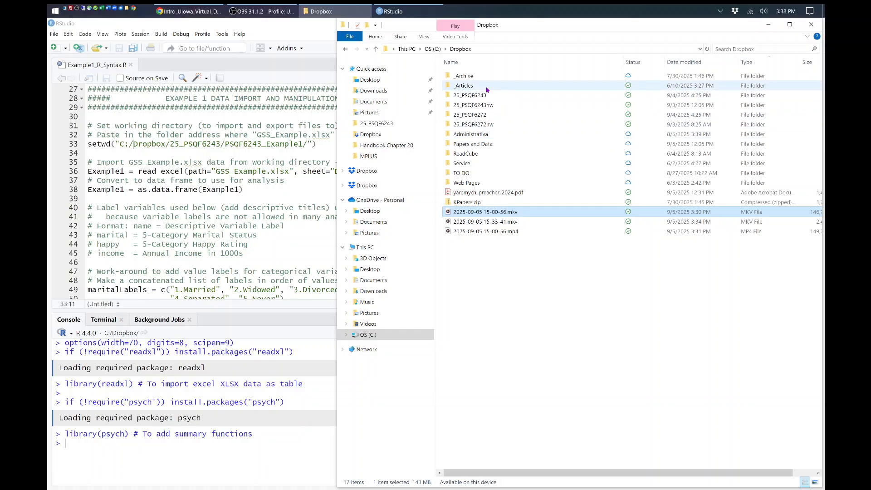
{"action": "double_click", "coordinate": [472, 95]}
{"action": "double_click", "coordinate": [499, 75]}
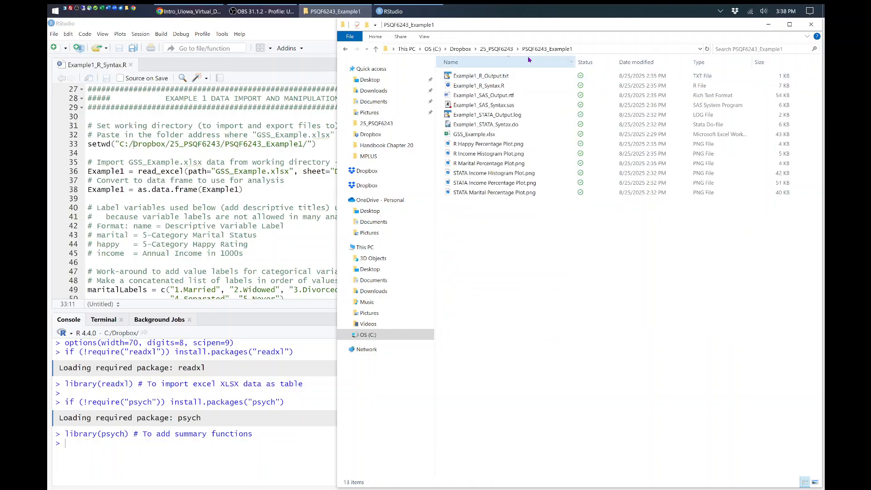
{"action": "left_click", "coordinate": [588, 47]}
{"action": "key", "text": "ctrl+c"}
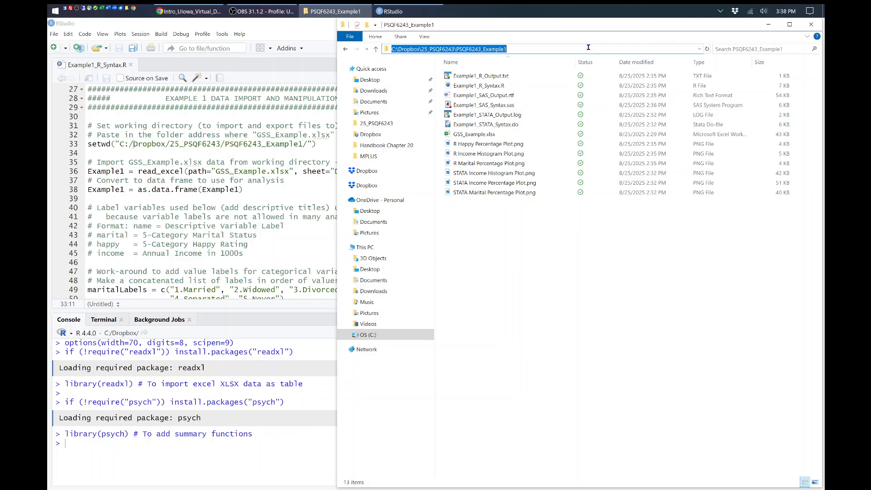
Back in RStudio, add a comment line below setwd containing the copied path C:\Dropbox\25_PSQF6243\PSQF6243_Example1.
{"action": "left_click", "coordinate": [270, 180]}
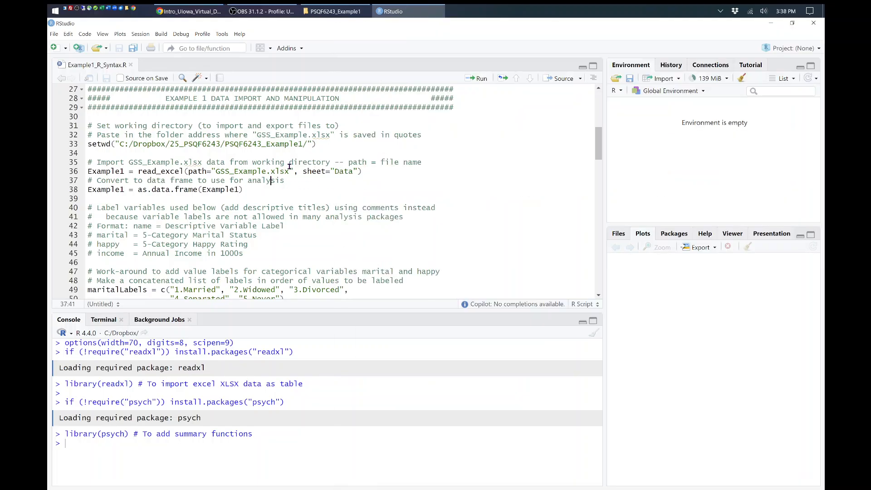
{"action": "left_click", "coordinate": [344, 143]}
{"action": "key", "text": "Return"}
{"action": "type", "text": "#"}
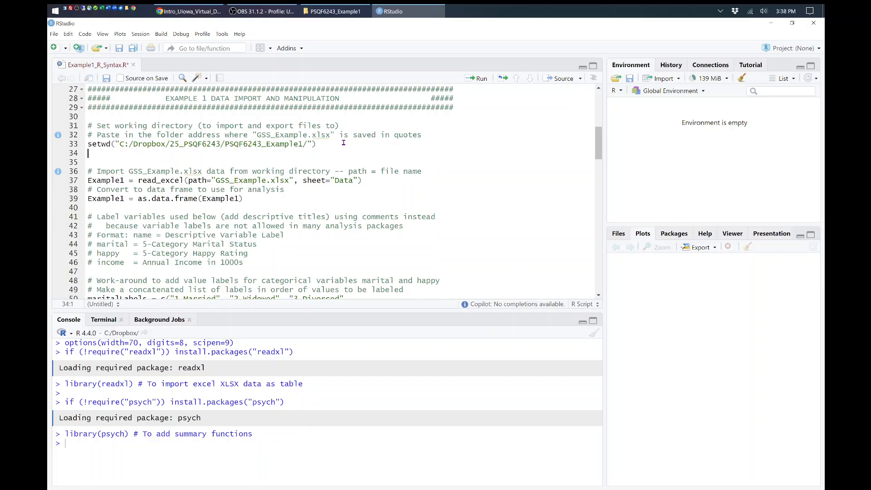
{"action": "key", "text": "ctrl+v"}
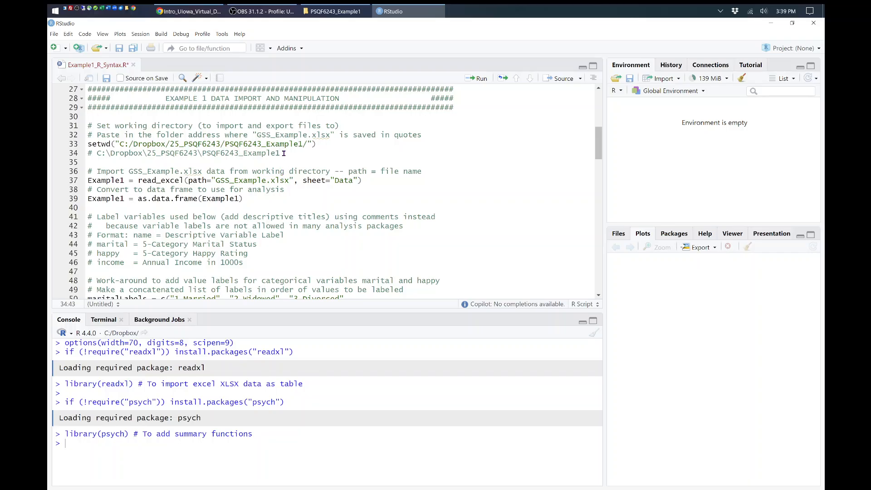
Delete the pasted folder path comment on line 34 together with its extra line.
{"action": "key", "text": "shift+Left"}
{"action": "key", "text": "shift+Left"}
{"action": "key", "text": "shift+Home"}
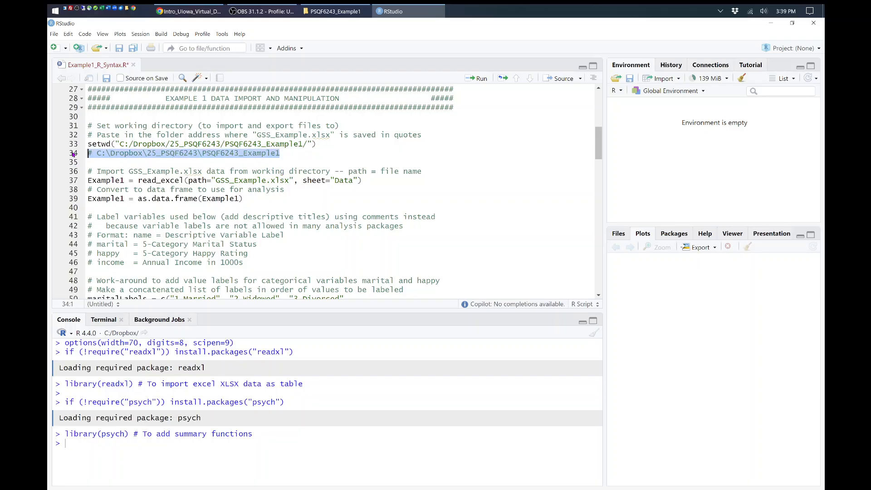
{"action": "key", "text": "BackSpace"}
{"action": "key", "text": "BackSpace"}
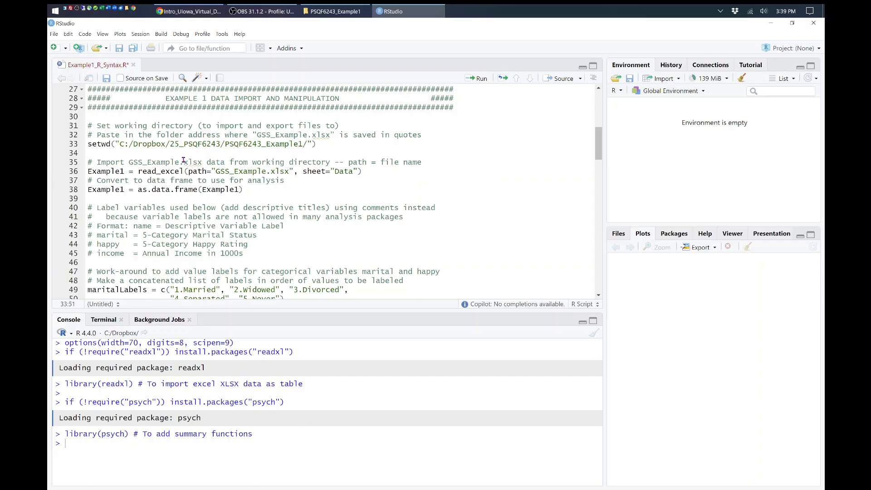
Examine the read_excel call, the readxl package line it depends on, the setwd folder path, and the file and sheet arguments.
{"action": "left_click_drag", "start_coordinate": [138, 171], "coordinate": [183, 172]}
{"action": "scroll", "coordinate": [168, 144], "scroll_direction": "up", "scroll_amount": 6}
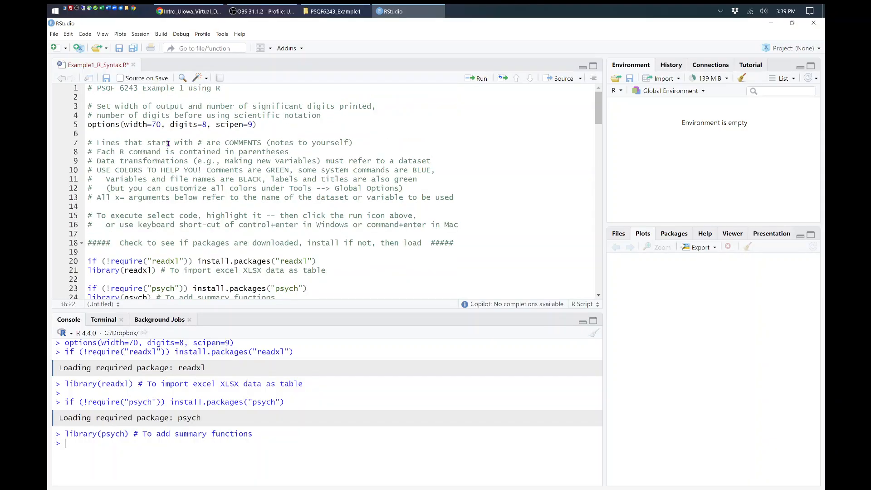
{"action": "double_click", "coordinate": [168, 261]}
{"action": "scroll", "coordinate": [431, 191], "scroll_direction": "down", "scroll_amount": 10}
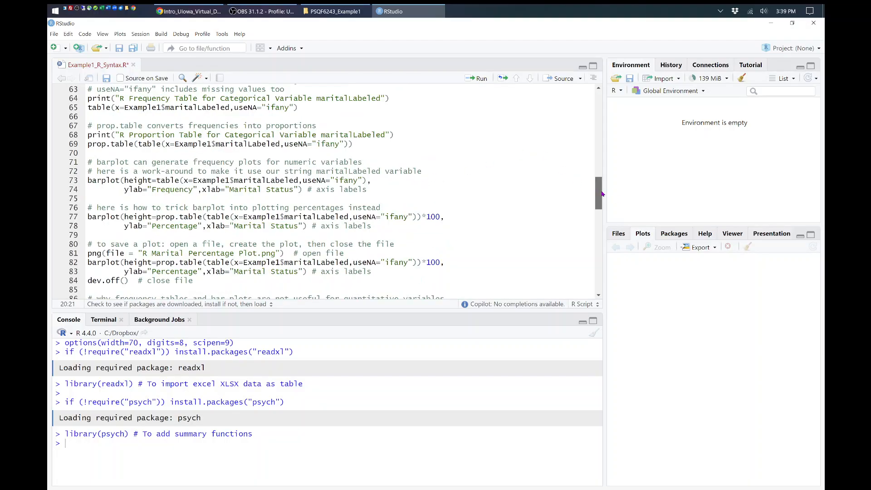
{"action": "left_click_drag", "start_coordinate": [598, 196], "coordinate": [594, 143]}
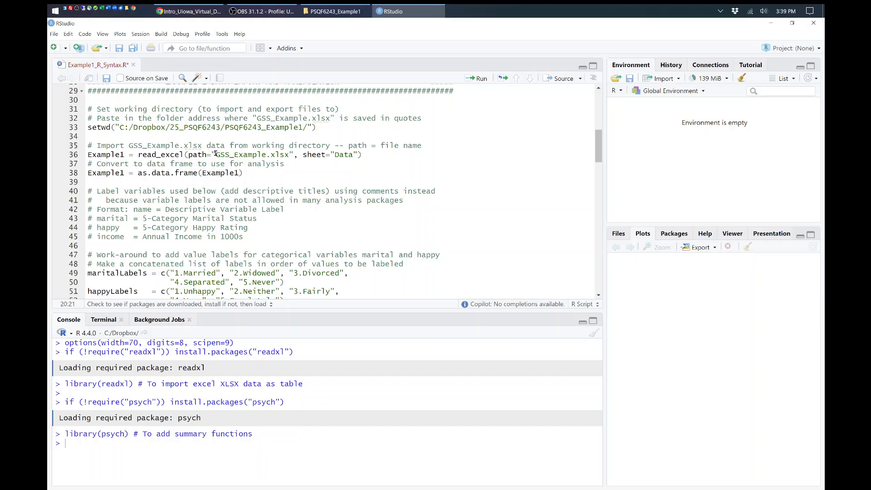
{"action": "left_click_drag", "start_coordinate": [125, 128], "coordinate": [308, 128]}
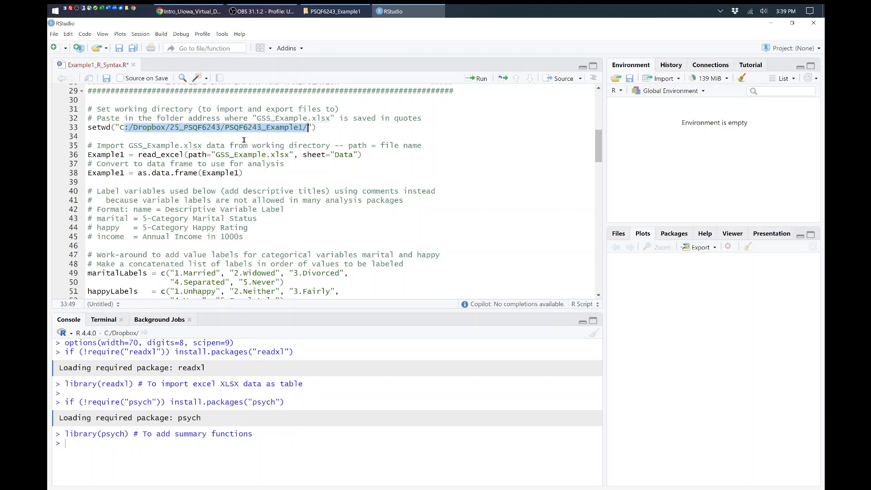
{"action": "left_click_drag", "start_coordinate": [216, 154], "coordinate": [290, 155]}
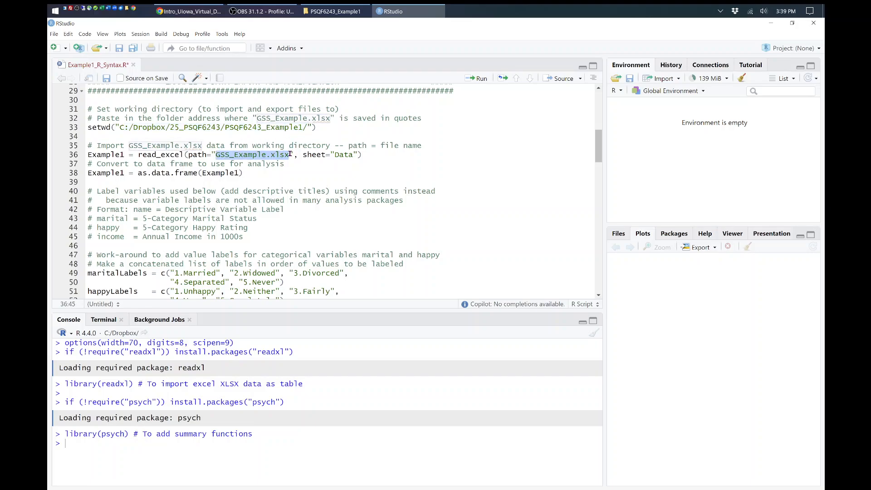
{"action": "double_click", "coordinate": [347, 154]}
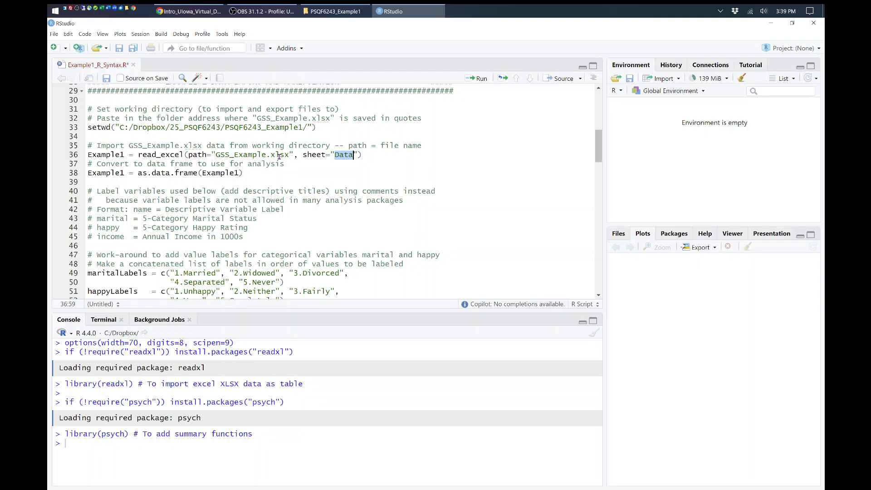
Run lines 31 to 36 to set the working directory and import the Data sheet of GSS_Example.xlsx as Example1.
{"action": "left_click_drag", "start_coordinate": [367, 154], "coordinate": [81, 116]}
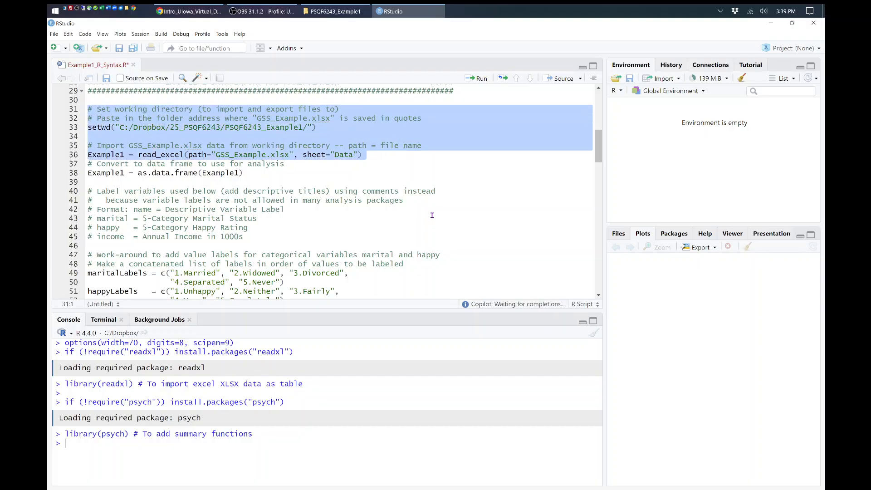
{"action": "key", "text": "ctrl+d"}
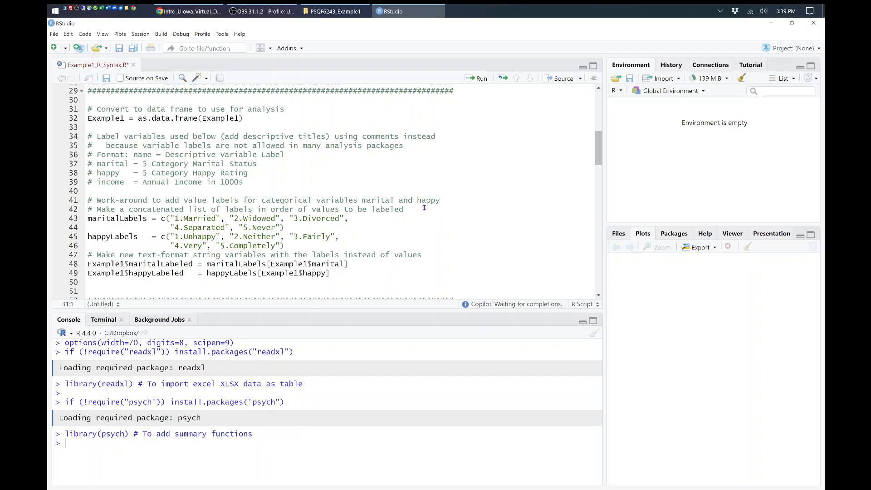
{"action": "key", "text": "ctrl+z"}
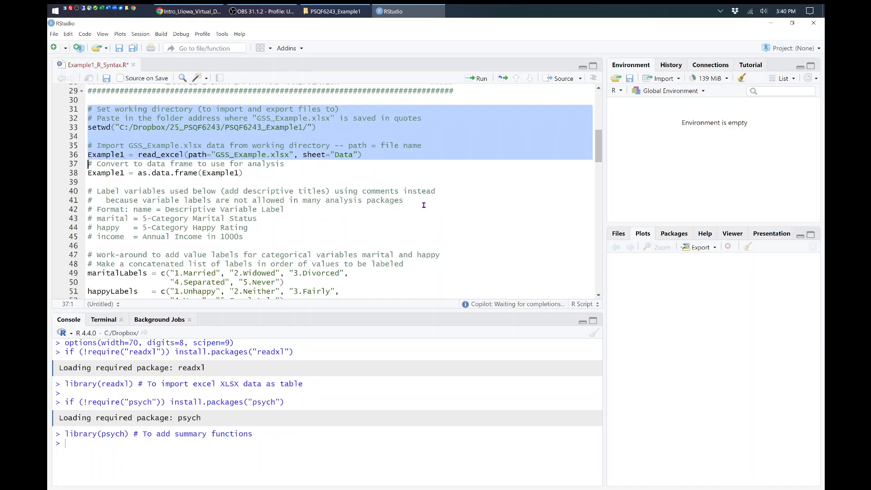
{"action": "key", "text": "ctrl+Return"}
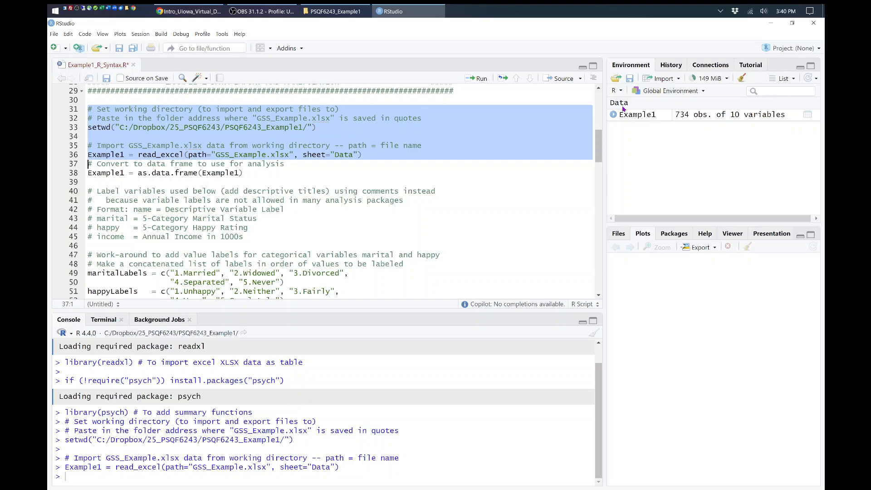
View the imported Example1 dataset, look through its rows and columns, and close the data view.
{"action": "mouse_move", "coordinate": [633, 117]}
{"action": "double_click", "coordinate": [625, 117]}
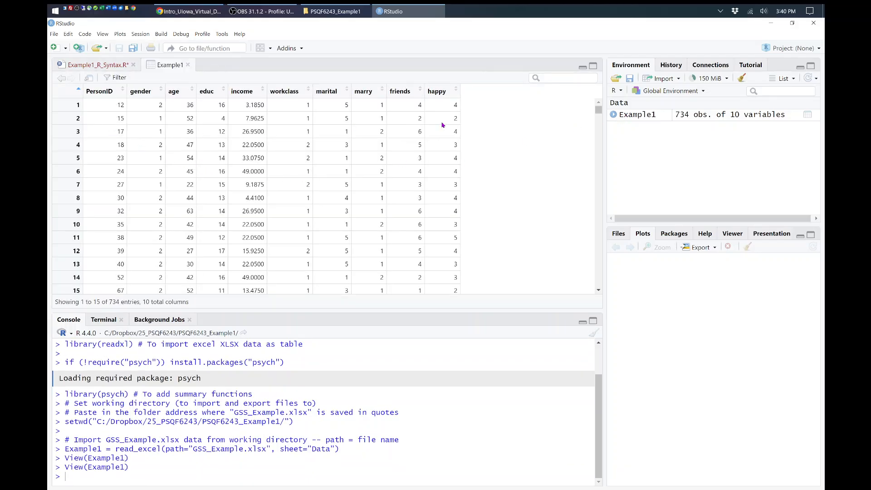
{"action": "scroll", "coordinate": [237, 134], "scroll_direction": "down", "scroll_amount": 5}
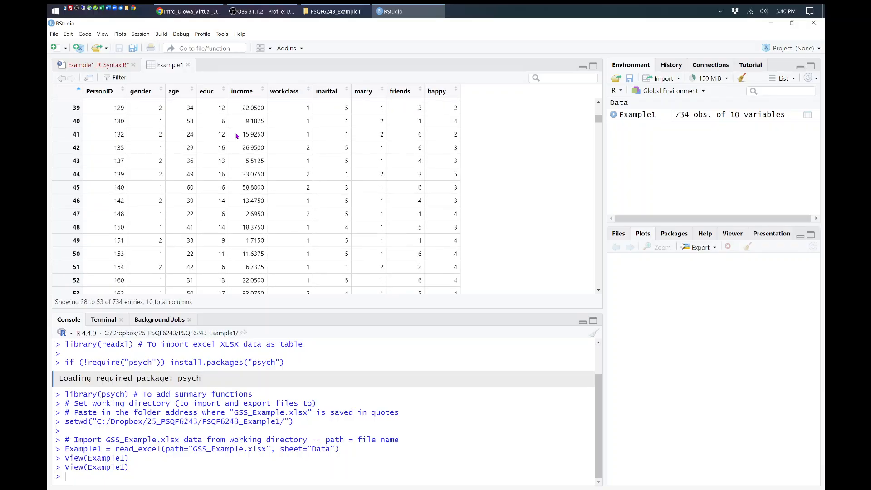
{"action": "scroll", "coordinate": [237, 135], "scroll_direction": "up", "scroll_amount": 5}
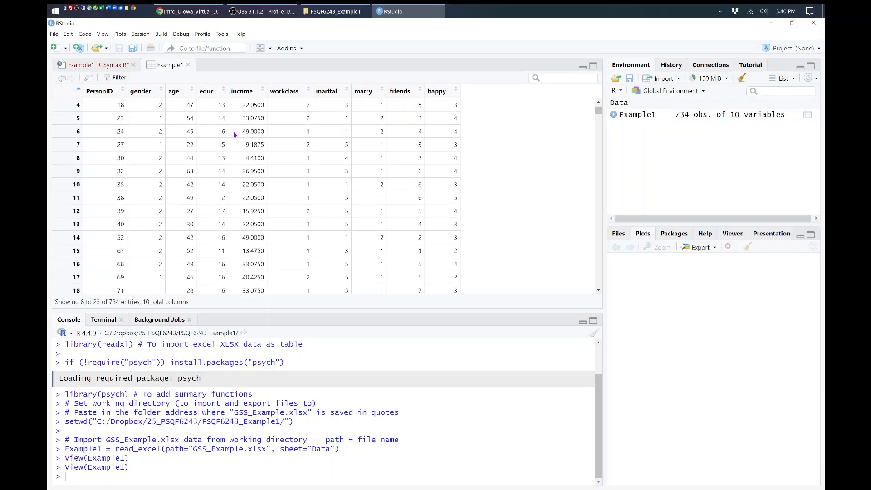
{"action": "left_click", "coordinate": [186, 65]}
Save the R script and expand Example1 in the environment to list its variables.
{"action": "left_click", "coordinate": [170, 154]}
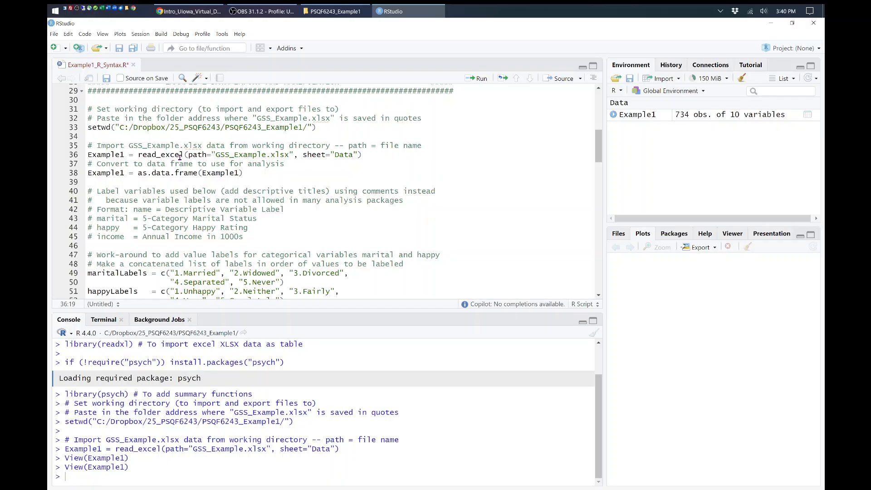
{"action": "key", "text": "ctrl+s"}
{"action": "left_click", "coordinate": [613, 114]}
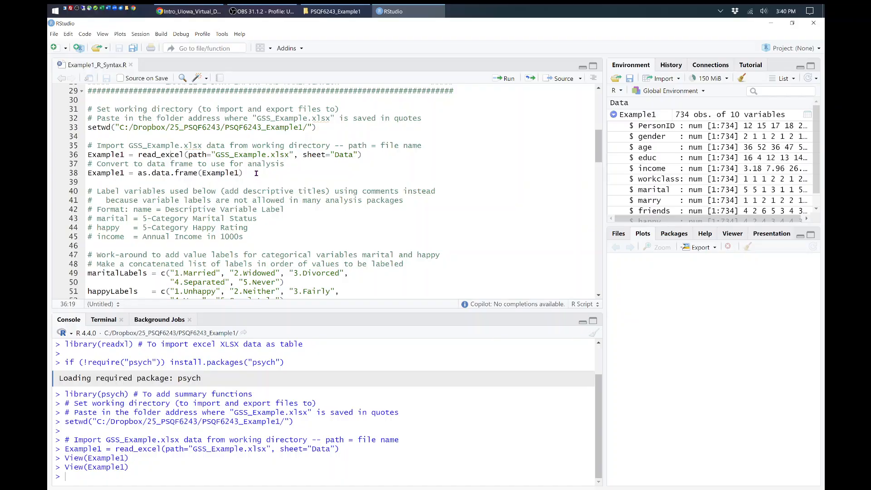
Run only line 38, Example1 = as.data.frame(Example1), to convert the imported table to a data frame.
{"action": "left_click_drag", "start_coordinate": [250, 173], "coordinate": [83, 173]}
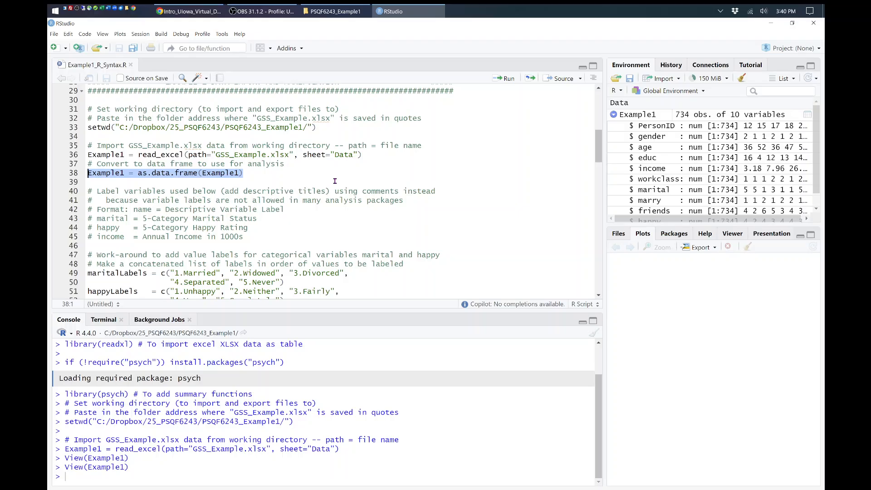
{"action": "key", "text": "ctrl+Return"}
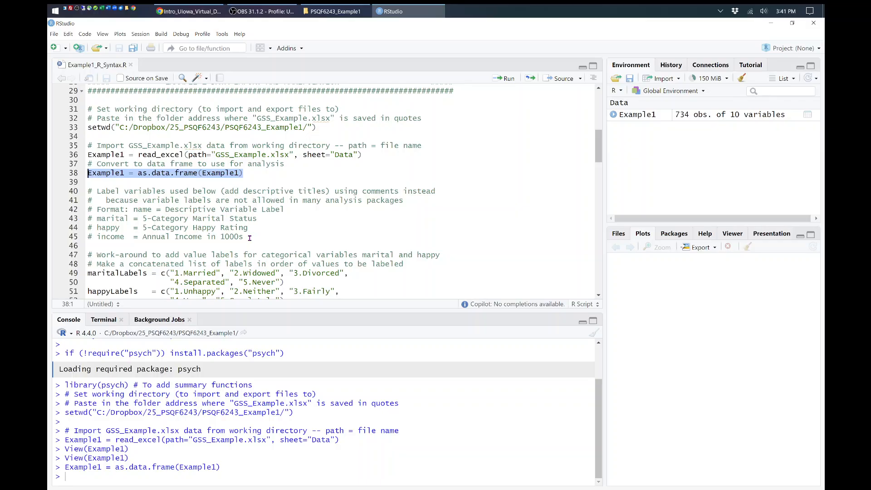
Examine the comments on lines 42 to 45 that give descriptive labels for marital, happy and income.
{"action": "left_click_drag", "start_coordinate": [249, 238], "coordinate": [88, 209]}
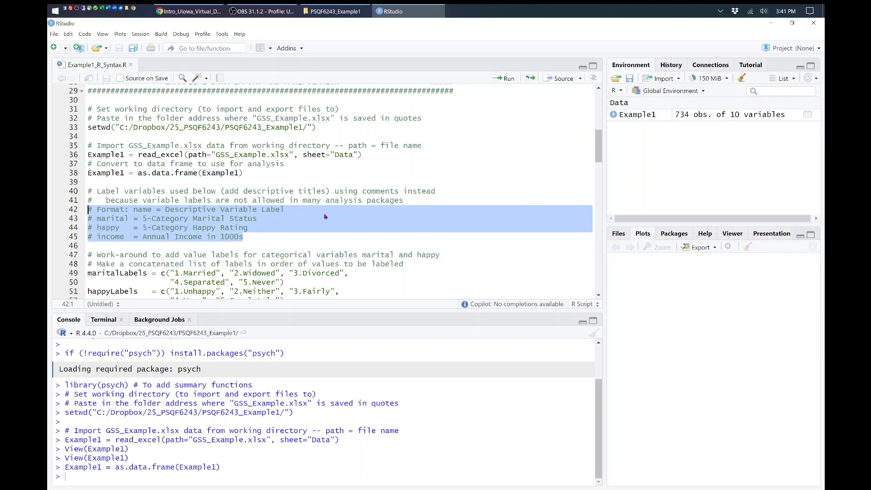
{"action": "left_click", "coordinate": [350, 221]}
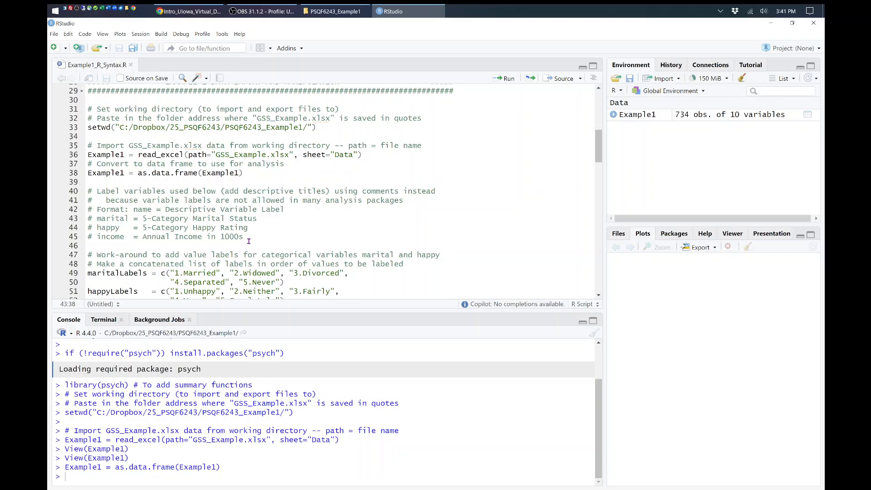
{"action": "left_click_drag", "start_coordinate": [248, 241], "coordinate": [88, 218]}
Review the value label lists on lines 49 to 52 and run only those lines to create maritalLabels and happyLabels.
{"action": "scroll", "coordinate": [134, 209], "scroll_direction": "down", "scroll_amount": 10}
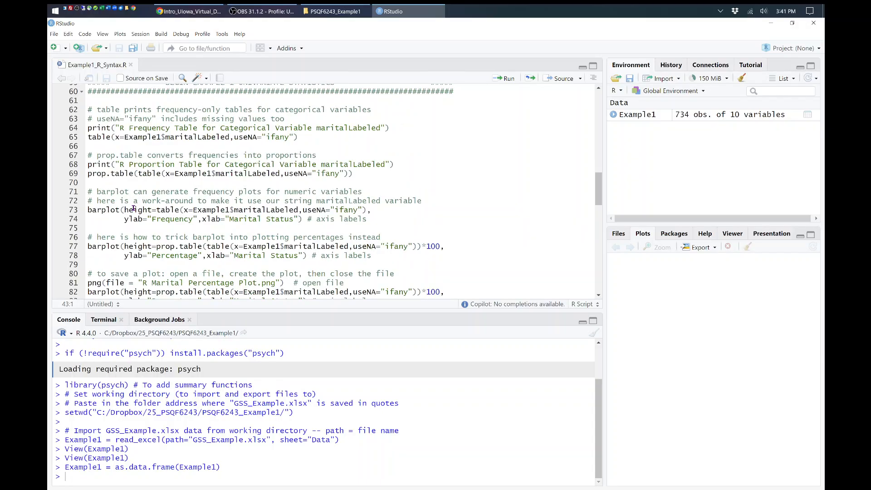
{"action": "left_click", "coordinate": [599, 89]}
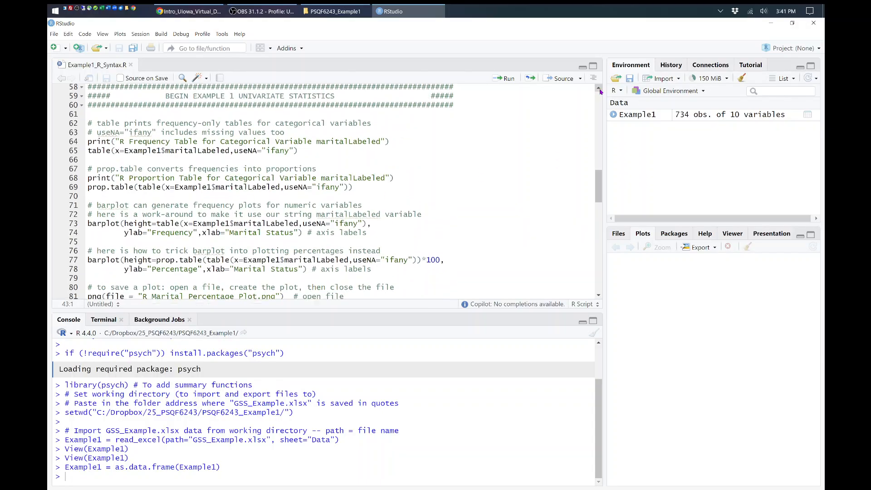
{"action": "left_click", "coordinate": [599, 89]}
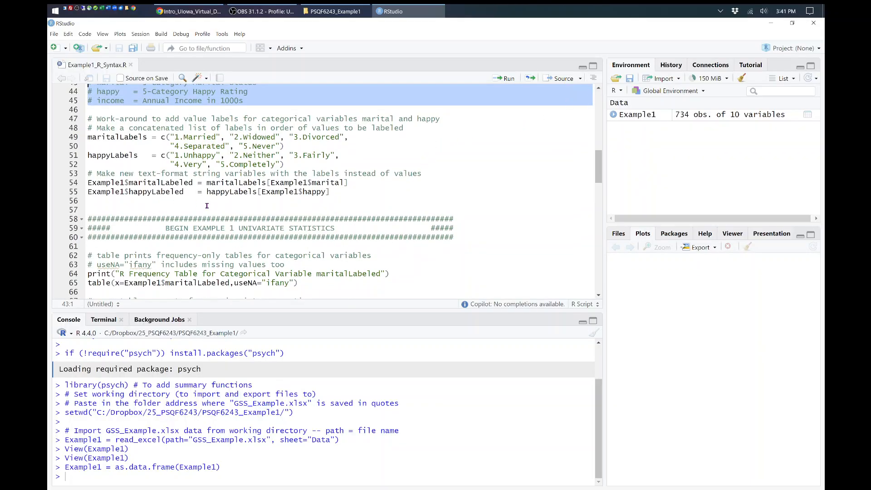
{"action": "left_click_drag", "start_coordinate": [285, 164], "coordinate": [74, 142]}
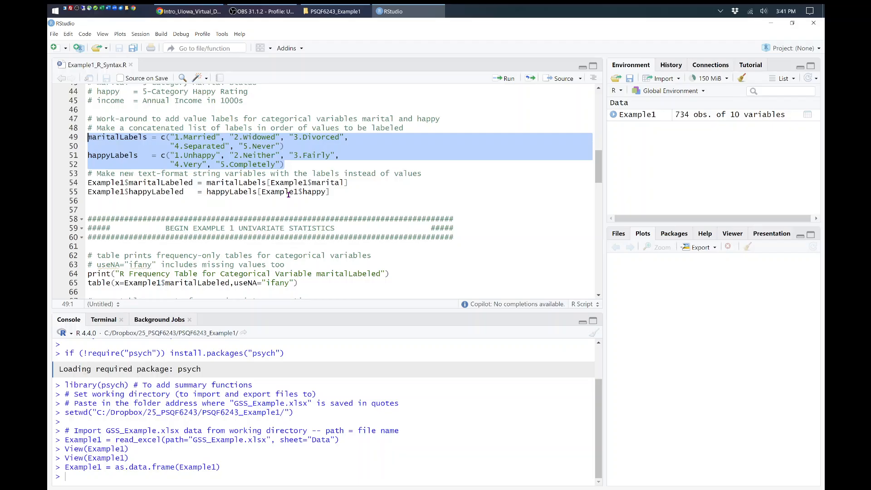
{"action": "left_click", "coordinate": [171, 136]}
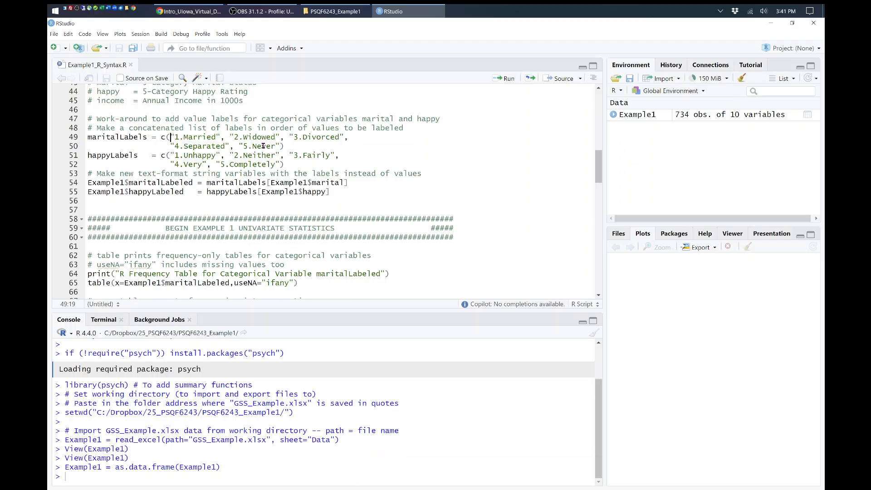
{"action": "double_click", "coordinate": [116, 155]}
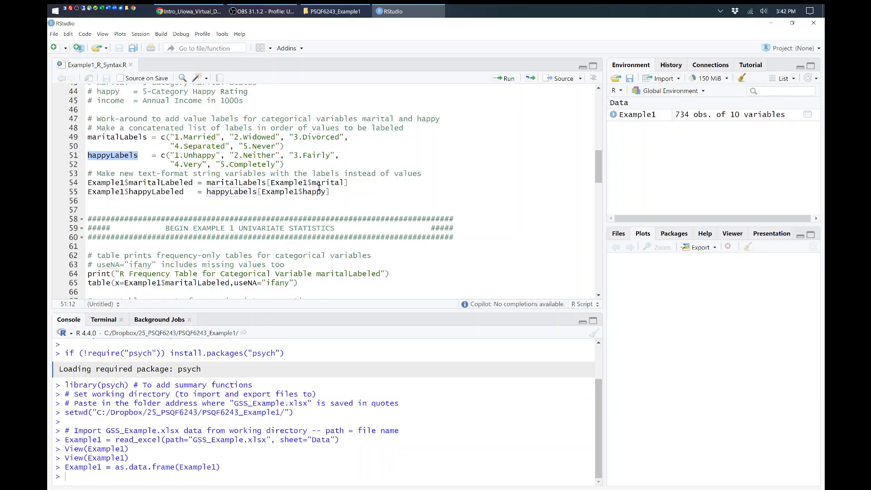
{"action": "left_click_drag", "start_coordinate": [285, 164], "coordinate": [91, 137]}
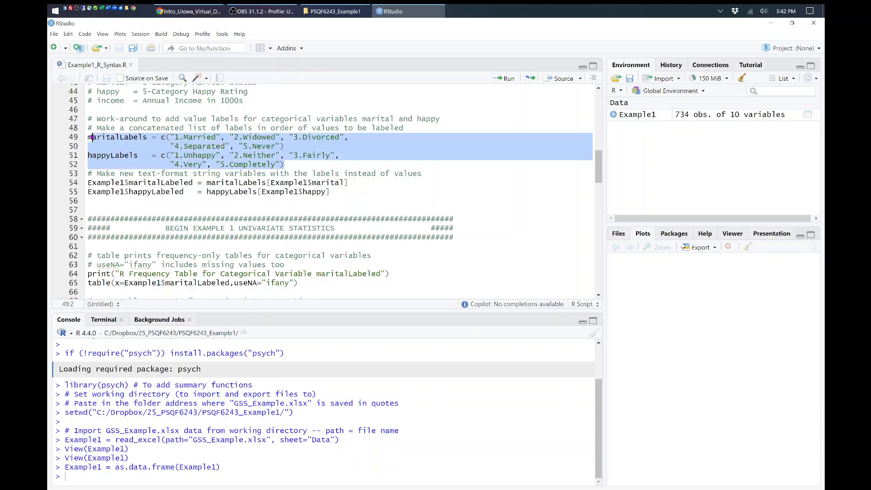
{"action": "key", "text": "shift+Left"}
{"action": "key", "text": "ctrl+d"}
{"action": "key", "text": "ctrl+z"}
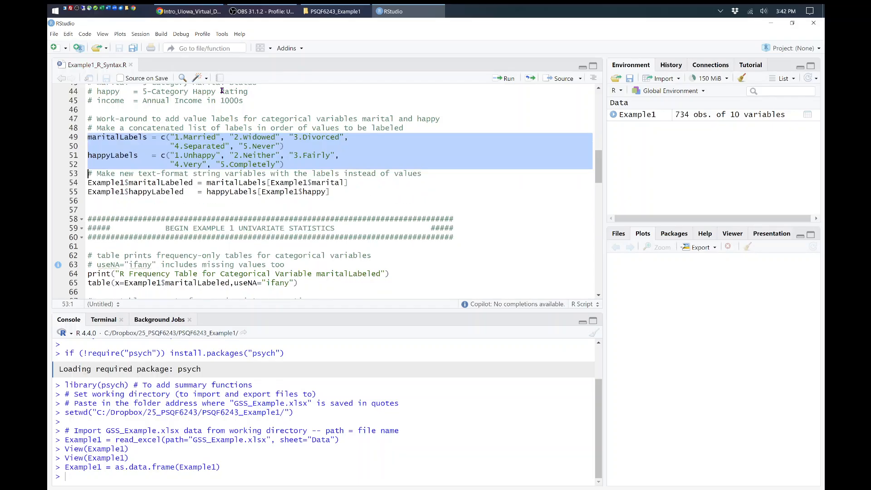
{"action": "key", "text": "ctrl+Return"}
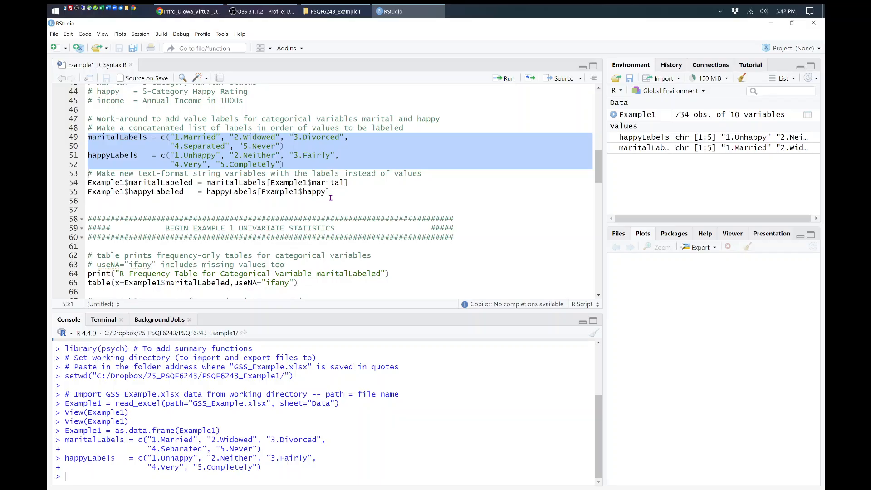
Examine the labels 1.Married and 2.Widowed on line 49 and the new variable name maritalLabeled on line 54.
{"action": "double_click", "coordinate": [189, 136]}
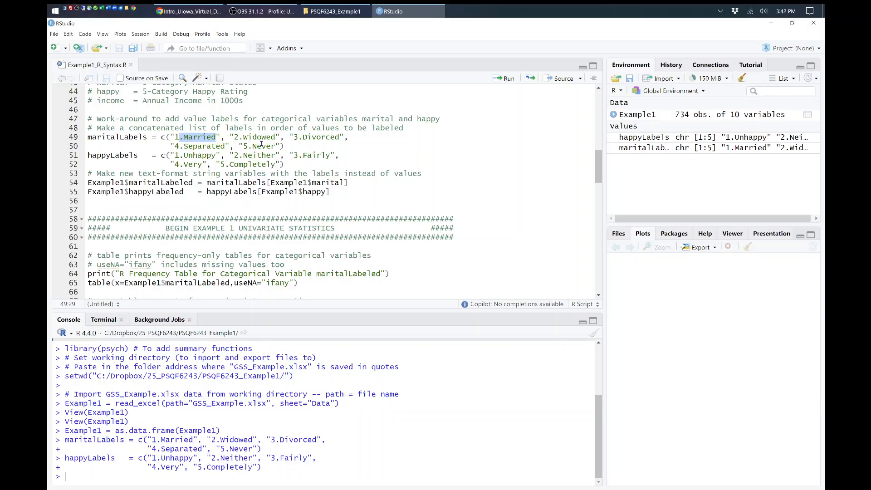
{"action": "left_click_drag", "start_coordinate": [234, 136], "coordinate": [271, 136]}
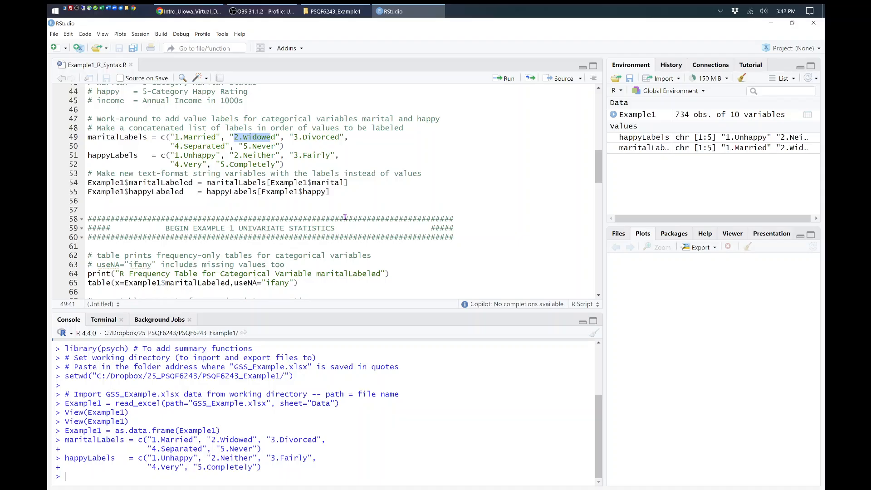
{"action": "left_click_drag", "start_coordinate": [336, 192], "coordinate": [124, 183]}
{"action": "left_click", "coordinate": [206, 212]}
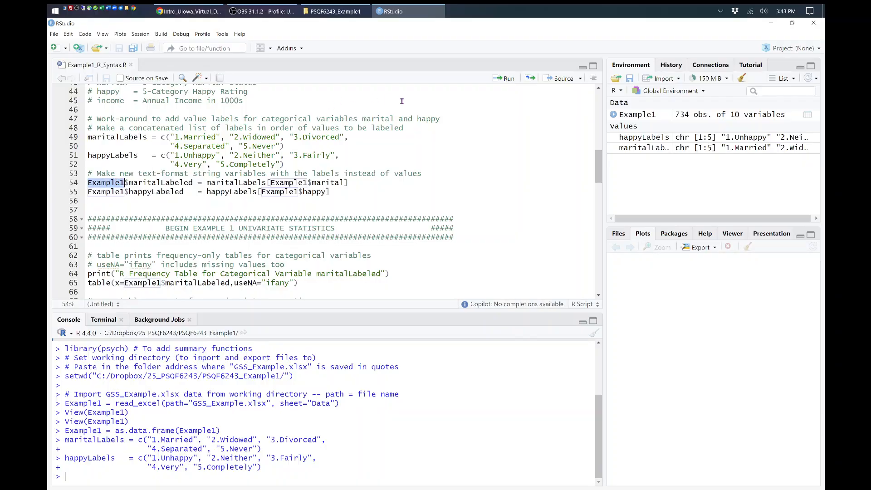
{"action": "key", "text": "Right"}
{"action": "key", "text": "Right"}
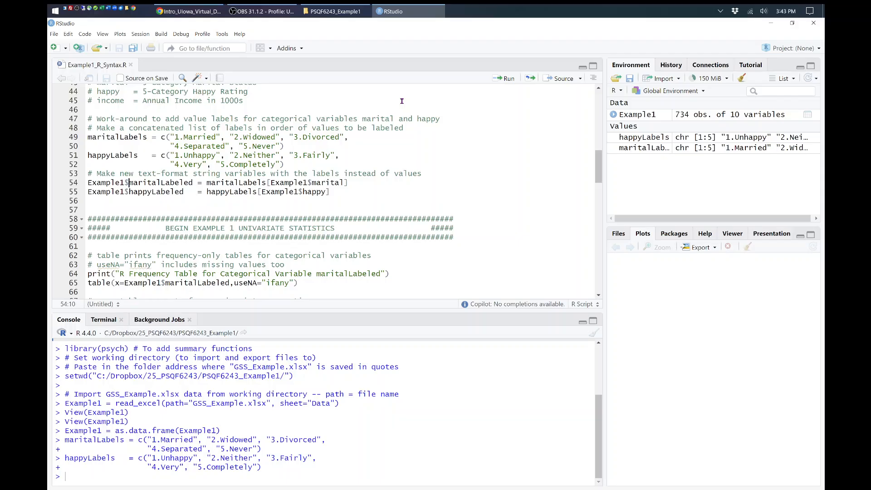
{"action": "key", "text": "shift+Right"}
{"action": "key", "text": "shift+Right"}
{"action": "key", "text": "shift+Right"}
{"action": "key", "text": "shift+Right"}
{"action": "key", "text": "shift+Right"}
{"action": "key", "text": "shift+Right"}
{"action": "key", "text": "shift+Right"}
{"action": "key", "text": "shift+Right"}
{"action": "key", "text": "shift+Right"}
{"action": "key", "text": "shift+Right"}
{"action": "key", "text": "shift+Right"}
{"action": "key", "text": "shift+Right"}
{"action": "key", "text": "shift+Right"}
{"action": "key", "text": "shift+Right"}
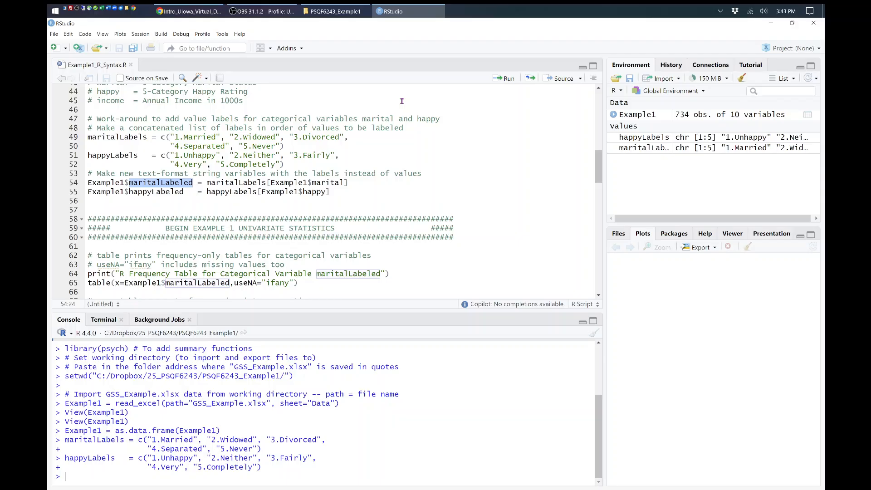
Examine the right side of line 54, where maritalLabels is indexed by the values of Example1$marital.
{"action": "key", "text": "Right"}
{"action": "key", "text": "Right"}
{"action": "key", "text": "Right"}
{"action": "key", "text": "Right"}
{"action": "key", "text": "Right"}
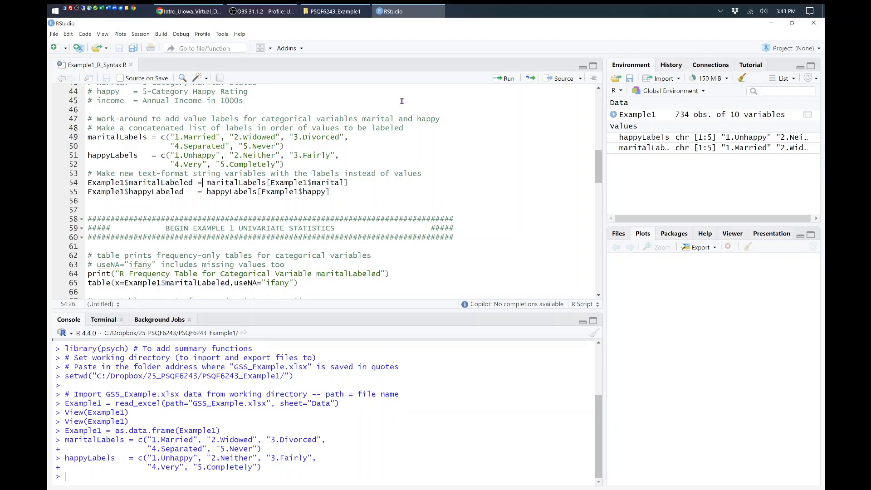
{"action": "key", "text": "shift+Right"}
{"action": "key", "text": "shift+Right"}
{"action": "key", "text": "shift+Right"}
{"action": "key", "text": "shift+Right"}
{"action": "key", "text": "shift+Right"}
{"action": "key", "text": "shift+Right"}
{"action": "key", "text": "shift+Right"}
{"action": "key", "text": "shift+Right"}
{"action": "key", "text": "shift+Right"}
{"action": "key", "text": "shift+Right"}
{"action": "key", "text": "shift+Right"}
{"action": "key", "text": "shift+Right"}
{"action": "key", "text": "Right"}
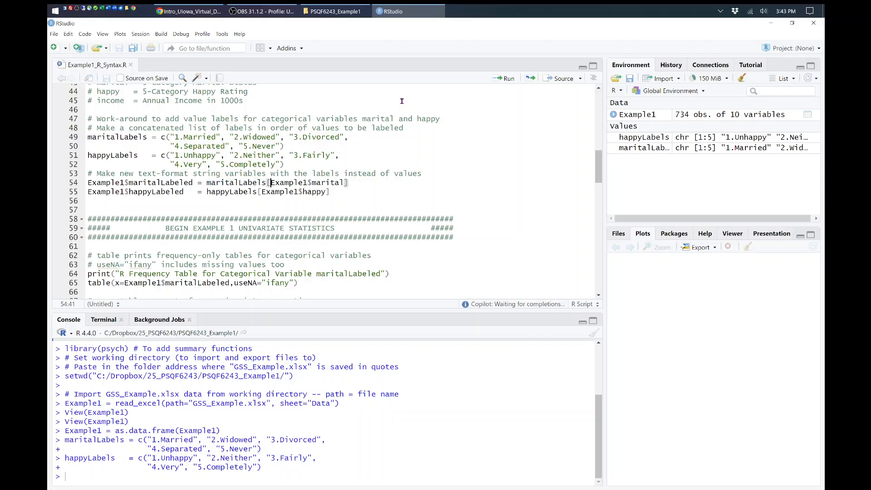
{"action": "key", "text": "Right"}
{"action": "key", "text": "shift+Right"}
{"action": "key", "text": "shift+Right"}
{"action": "key", "text": "shift+Right"}
{"action": "key", "text": "shift+Right"}
{"action": "key", "text": "shift+Right"}
{"action": "key", "text": "shift+Right"}
{"action": "key", "text": "shift+Right"}
{"action": "key", "text": "shift+Right"}
{"action": "key", "text": "shift+Right"}
{"action": "key", "text": "shift+Right"}
{"action": "key", "text": "shift+Right"}
{"action": "key", "text": "shift+Right"}
{"action": "key", "text": "shift+Right"}
{"action": "key", "text": "shift+Right"}
{"action": "key", "text": "shift+Right"}
{"action": "key", "text": "shift+Right"}
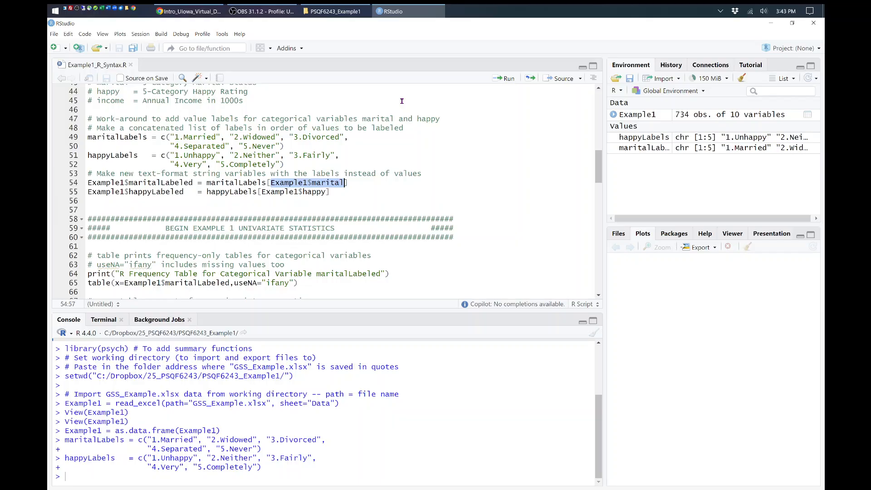
Run lines 54 and 55 to add maritalLabeled and happyLabeled to Example1, and look through its expanded variable list in the environment.
{"action": "left_click", "coordinate": [614, 114]}
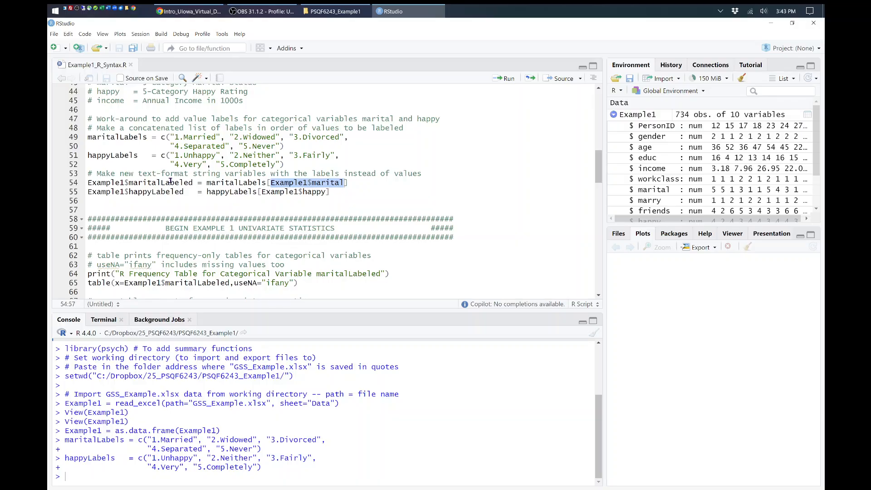
{"action": "left_click", "coordinate": [332, 192]}
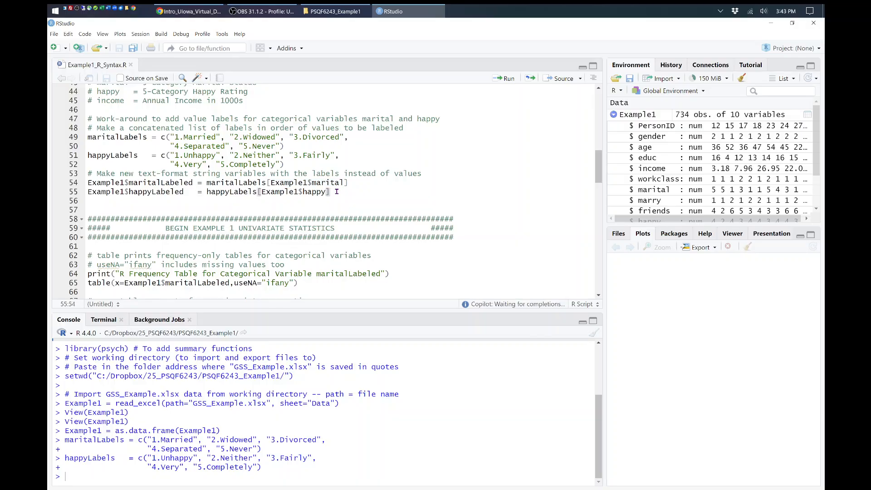
{"action": "left_click_drag", "start_coordinate": [332, 191], "coordinate": [78, 183]}
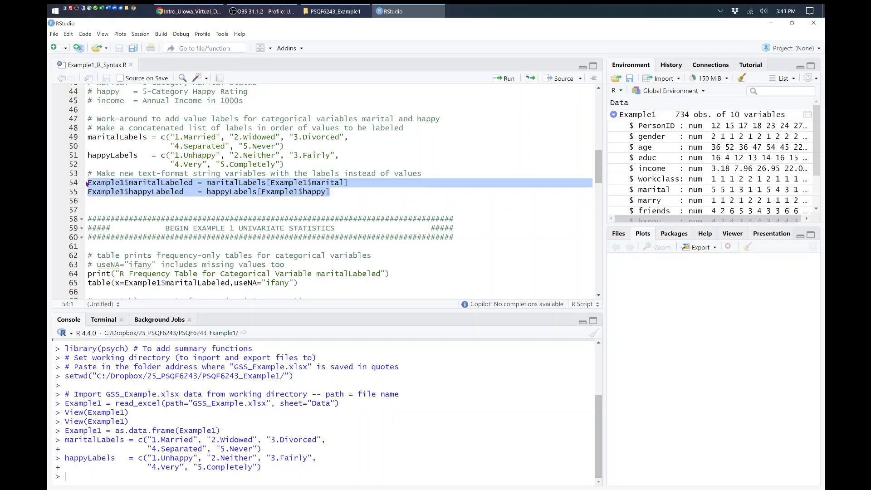
{"action": "key", "text": "ctrl+Return"}
{"action": "right_click", "coordinate": [380, 246]}
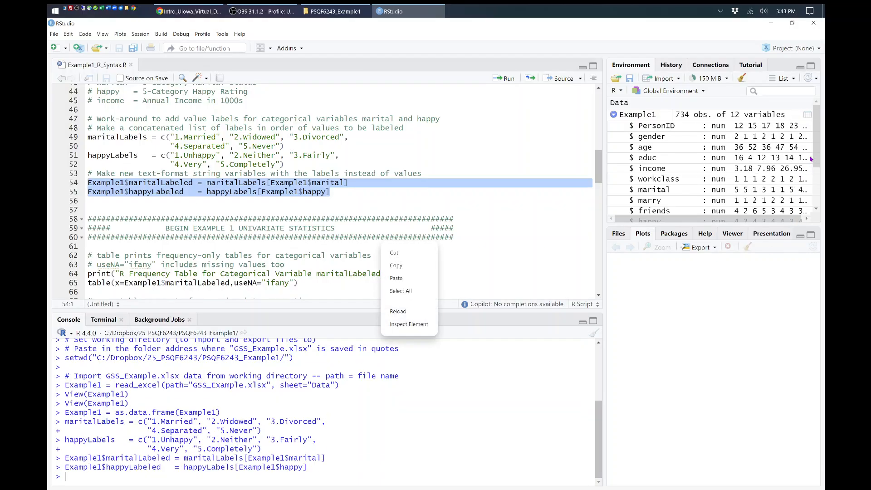
{"action": "left_click_drag", "start_coordinate": [818, 146], "coordinate": [822, 193]}
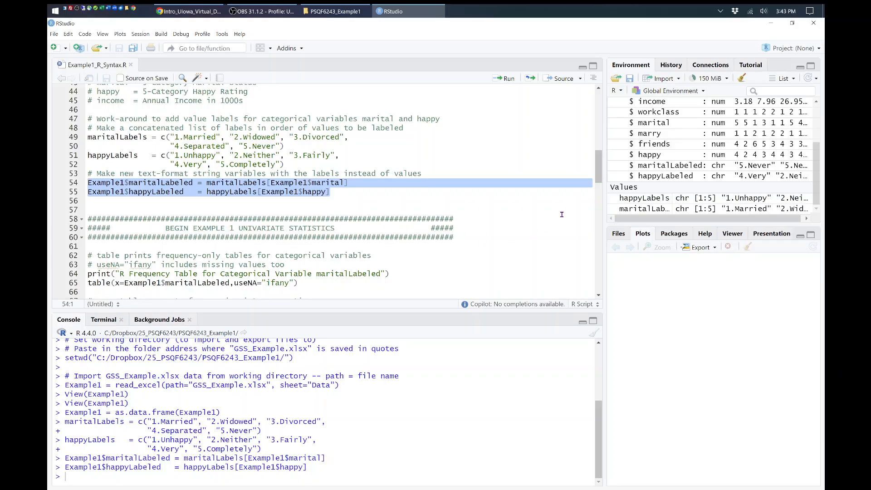
Run lines 64 and 65 to print the title and frequency table for maritalLabeled with useNA="ifany", and review the console output.
{"action": "left_click_drag", "start_coordinate": [599, 173], "coordinate": [608, 190]}
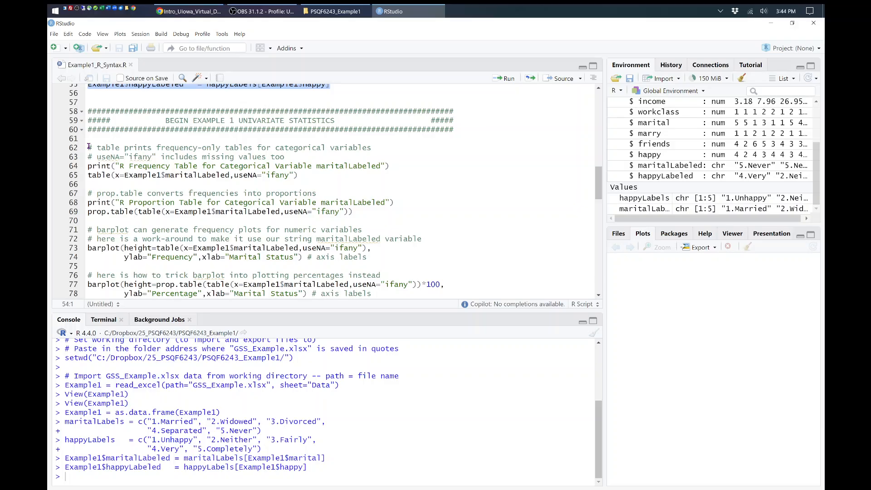
{"action": "left_click_drag", "start_coordinate": [89, 148], "coordinate": [308, 155]}
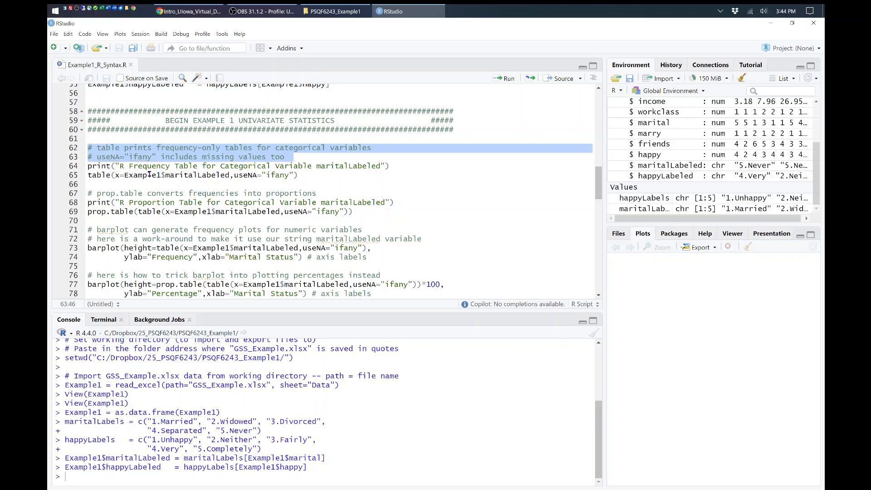
{"action": "left_click", "coordinate": [227, 176]}
{"action": "left_click_drag", "start_coordinate": [234, 176], "coordinate": [294, 175]}
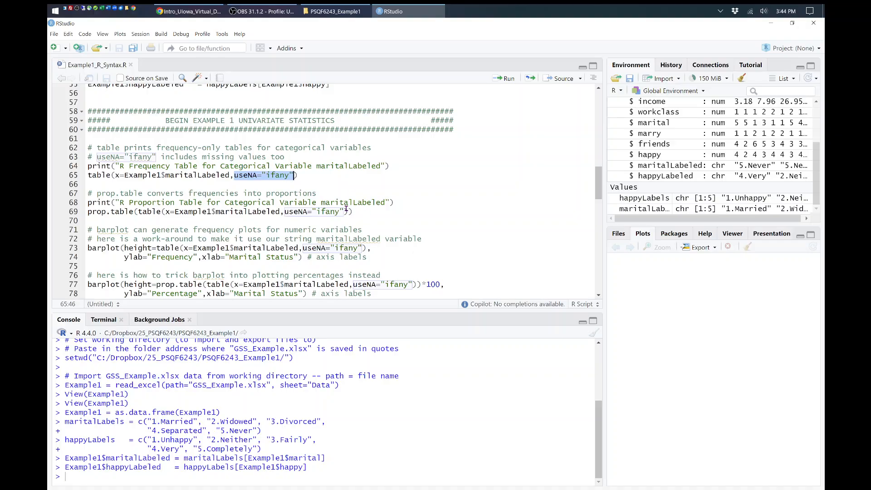
{"action": "left_click", "coordinate": [278, 157]}
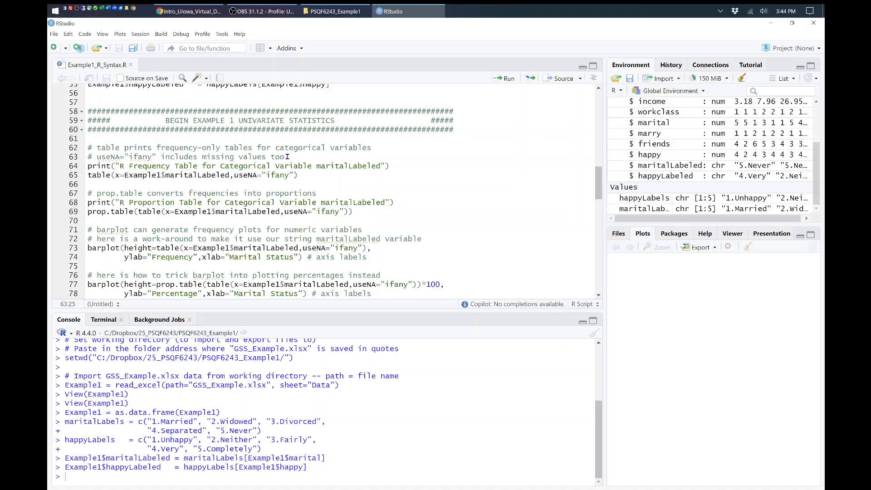
{"action": "left_click_drag", "start_coordinate": [288, 158], "coordinate": [97, 158]}
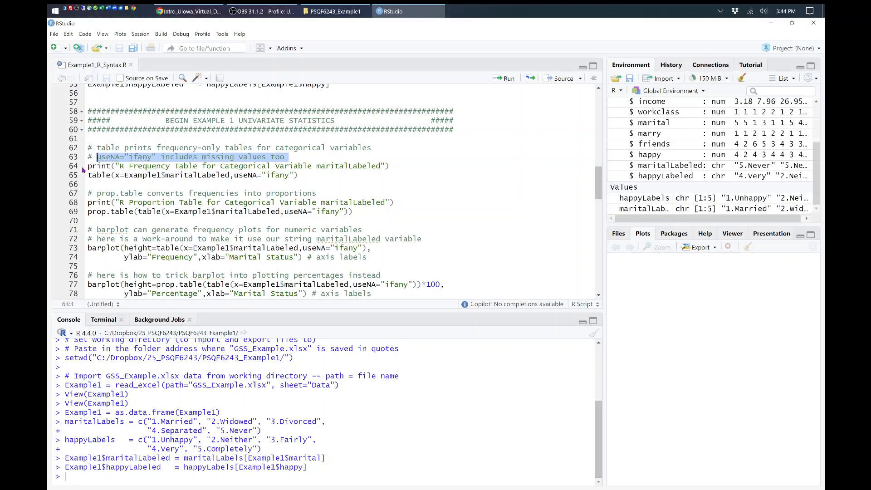
{"action": "left_click", "coordinate": [89, 166]}
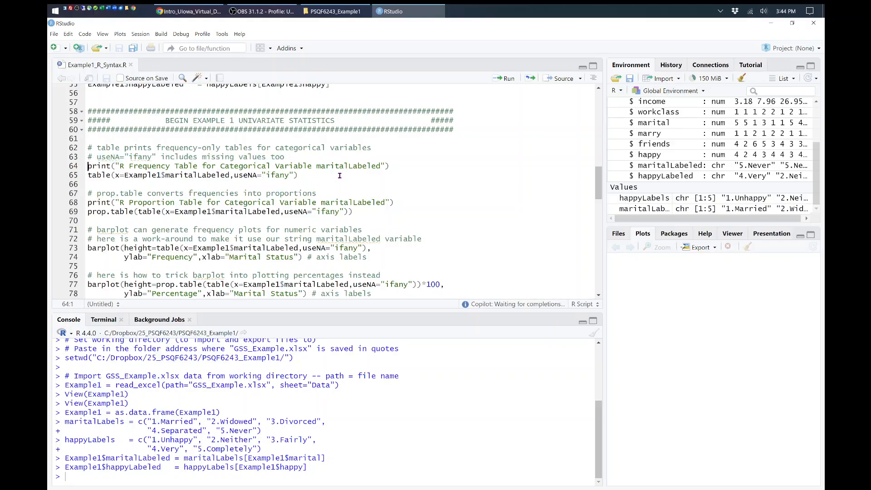
{"action": "left_click", "coordinate": [392, 166], "text": "shift"}
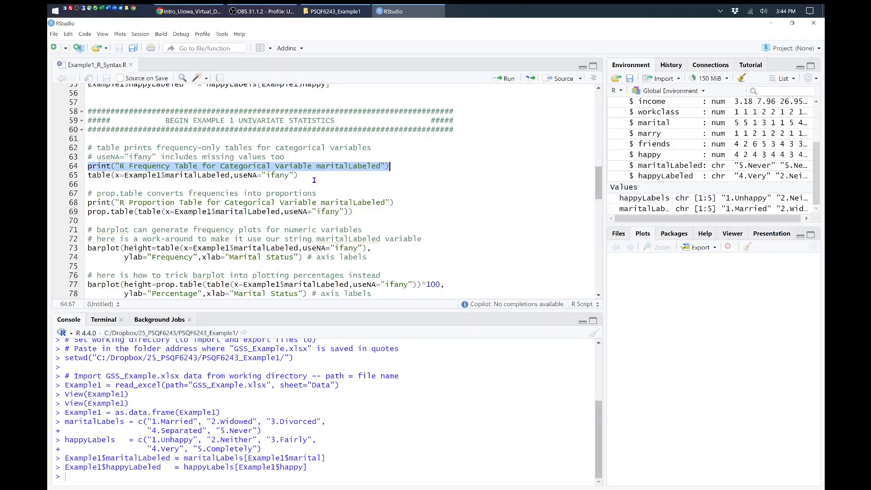
{"action": "left_click_drag", "start_coordinate": [298, 175], "coordinate": [78, 170]}
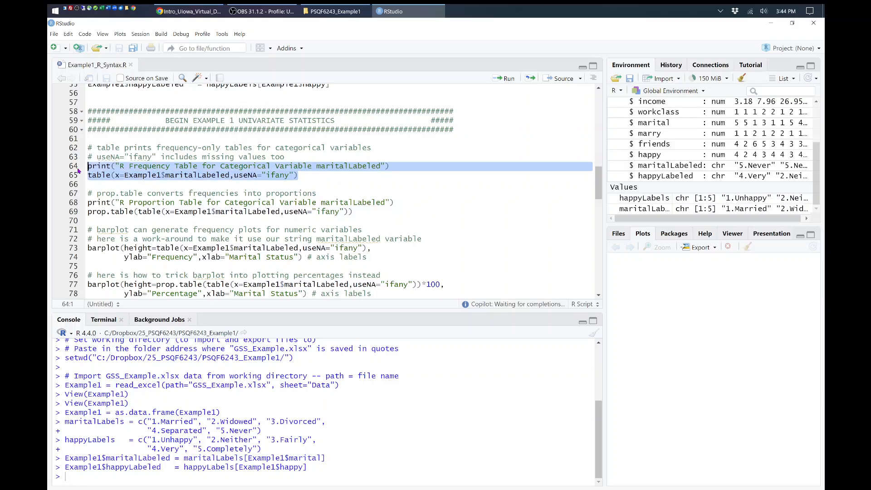
{"action": "key", "text": "ctrl+Return"}
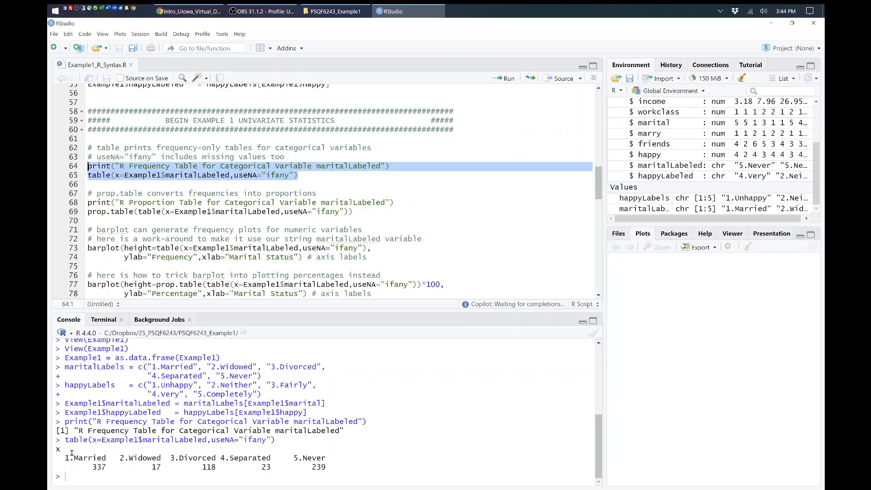
{"action": "left_click_drag", "start_coordinate": [74, 440], "coordinate": [268, 440]}
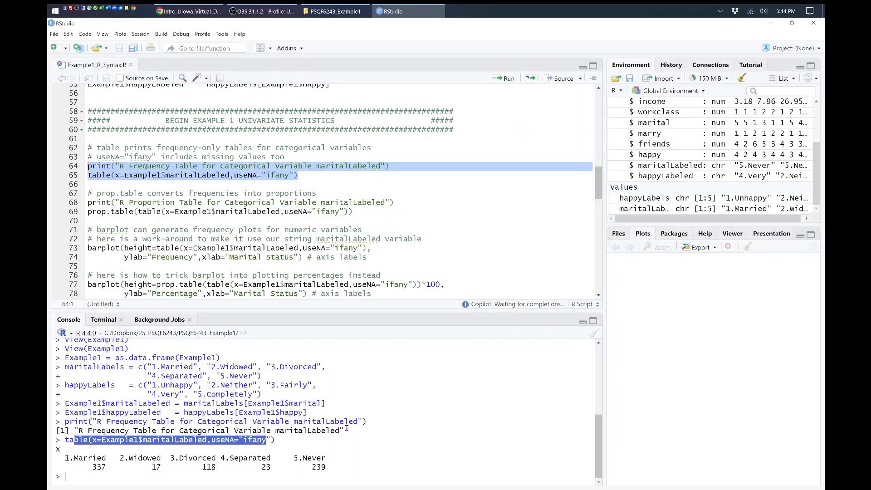
{"action": "left_click_drag", "start_coordinate": [344, 431], "coordinate": [75, 434]}
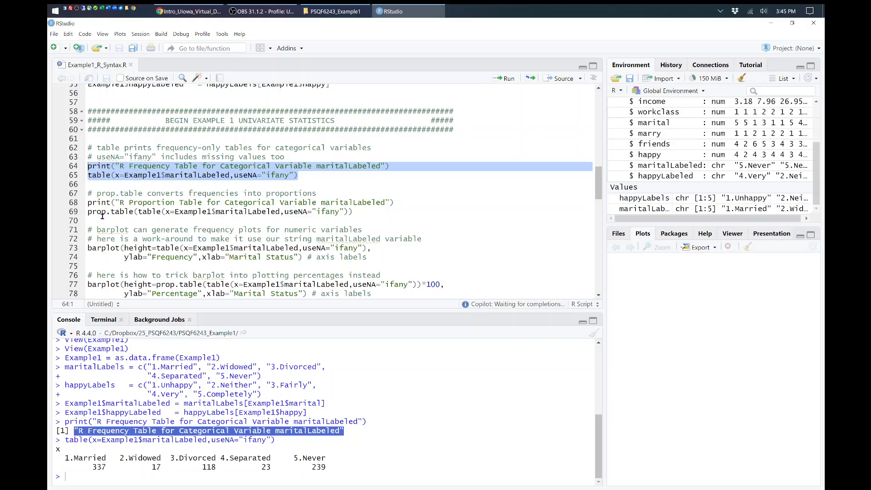
Examine the table(x=Example1$maritalLabeled,useNA="ifany") call nested inside prop.table on line 69.
{"action": "left_click", "coordinate": [138, 211]}
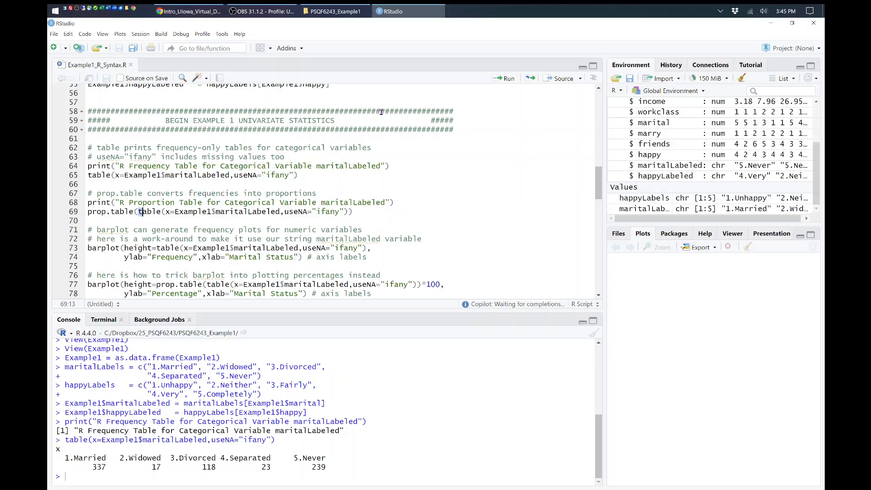
{"action": "key", "text": "shift+Right"}
{"action": "key", "text": "shift+Right"}
{"action": "key", "text": "shift+Right"}
{"action": "key", "text": "shift+Right"}
{"action": "key", "text": "shift+Right"}
{"action": "key", "text": "shift+Right"}
{"action": "key", "text": "shift+Right"}
{"action": "key", "text": "shift+Right"}
{"action": "key", "text": "shift+Right"}
{"action": "key", "text": "shift+Right"}
{"action": "key", "text": "shift+Right"}
{"action": "key", "text": "shift+Right"}
{"action": "key", "text": "shift+Right"}
{"action": "key", "text": "shift+Right"}
{"action": "key", "text": "shift+Right"}
{"action": "key", "text": "shift+Right"}
{"action": "key", "text": "shift+Right"}
{"action": "key", "text": "shift+Right"}
{"action": "key", "text": "shift+Right"}
{"action": "key", "text": "shift+Right"}
{"action": "key", "text": "shift+Right"}
{"action": "key", "text": "shift+Right"}
{"action": "key", "text": "shift+Right"}
{"action": "key", "text": "shift+Right"}
{"action": "key", "text": "shift+Right"}
{"action": "key", "text": "shift+Right"}
{"action": "key", "text": "shift+Right"}
{"action": "key", "text": "shift+Right"}
{"action": "key", "text": "shift+Right"}
{"action": "key", "text": "shift+Right"}
{"action": "key", "text": "shift+Right"}
{"action": "key", "text": "shift+Right"}
{"action": "key", "text": "shift+Right"}
{"action": "key", "text": "shift+Right"}
{"action": "key", "text": "shift+Right"}
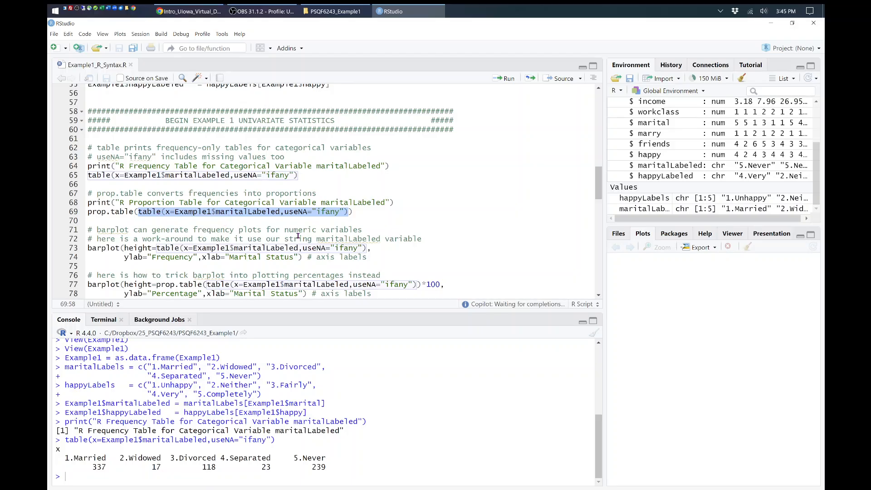
Run lines 68 and 69 to print the title and proportion table for maritalLabeled, and clear the console after reviewing it.
{"action": "left_click_drag", "start_coordinate": [362, 211], "coordinate": [83, 207]}
{"action": "key", "text": "ctrl+Return"}
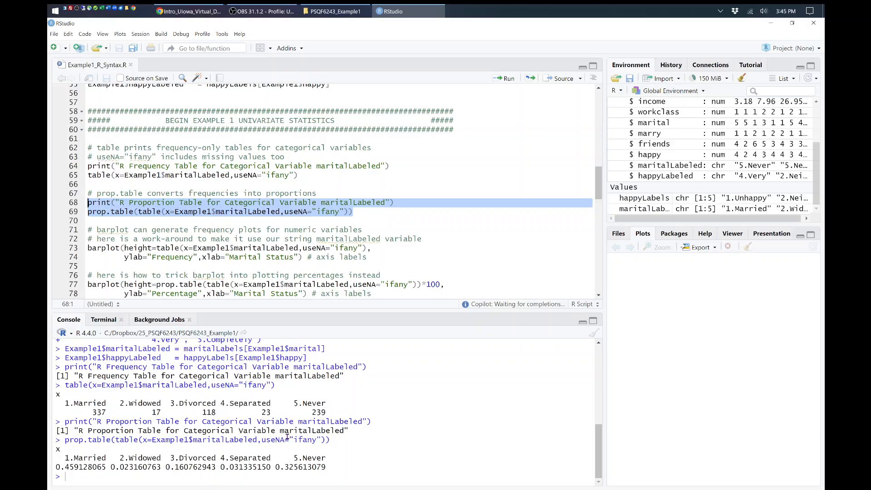
{"action": "left_click", "coordinate": [594, 335]}
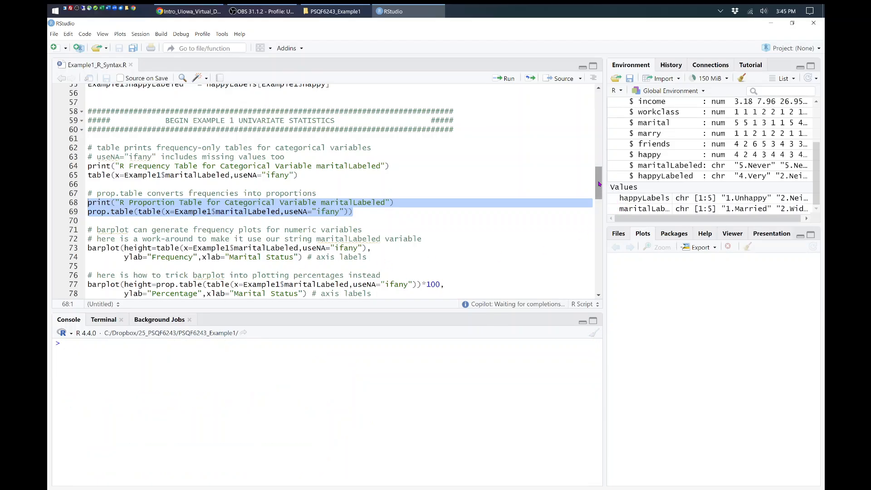
Examine the height=table(...) argument and the ylab and xlab axis labels of the barplot call on lines 73 and 74.
{"action": "left_click_drag", "start_coordinate": [600, 186], "coordinate": [599, 198]}
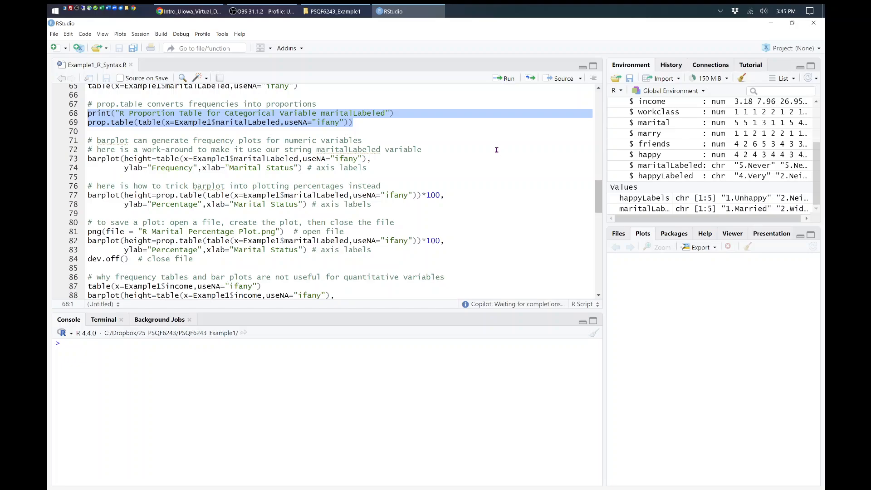
{"action": "left_click", "coordinate": [125, 158]}
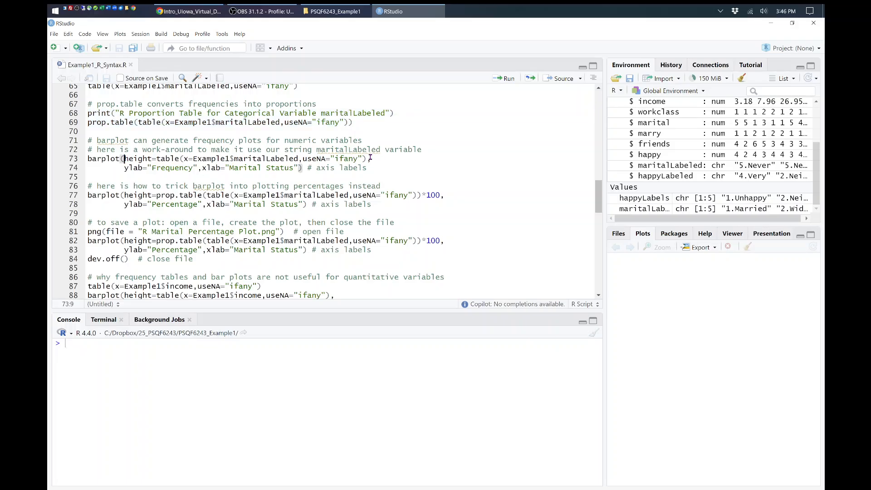
{"action": "left_click", "coordinate": [367, 159], "text": "shift"}
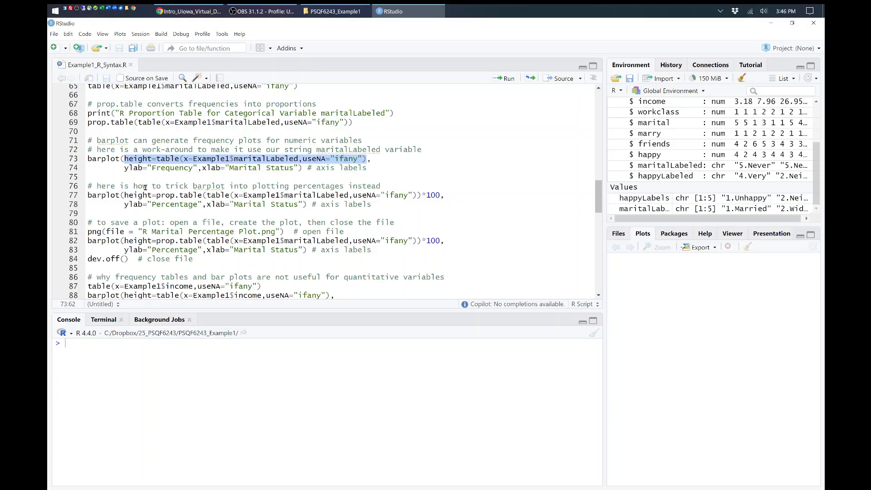
{"action": "left_click_drag", "start_coordinate": [125, 169], "coordinate": [308, 168]}
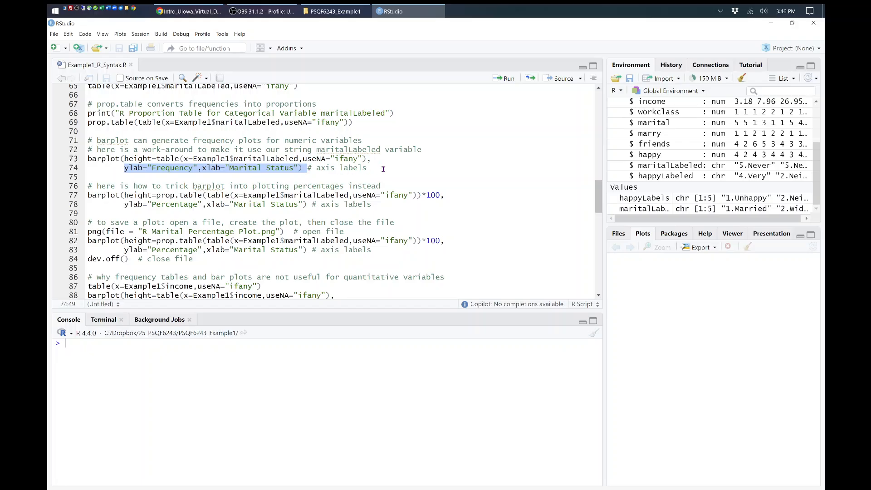
Run lines 71 to 74 to draw the frequency bar plot of maritalLabeled, and widen the plot area.
{"action": "left_click_drag", "start_coordinate": [381, 169], "coordinate": [83, 162]}
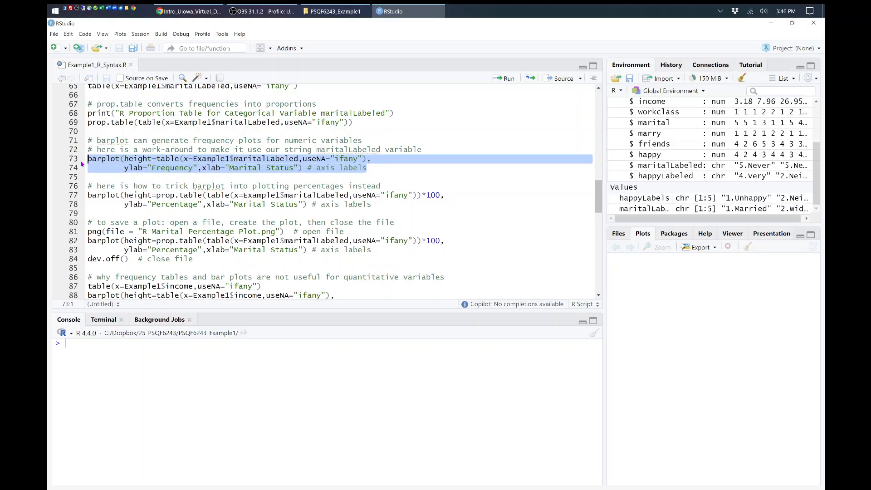
{"action": "key", "text": "shift+Up"}
{"action": "key", "text": "shift+Up"}
{"action": "key", "text": "ctrl+Return"}
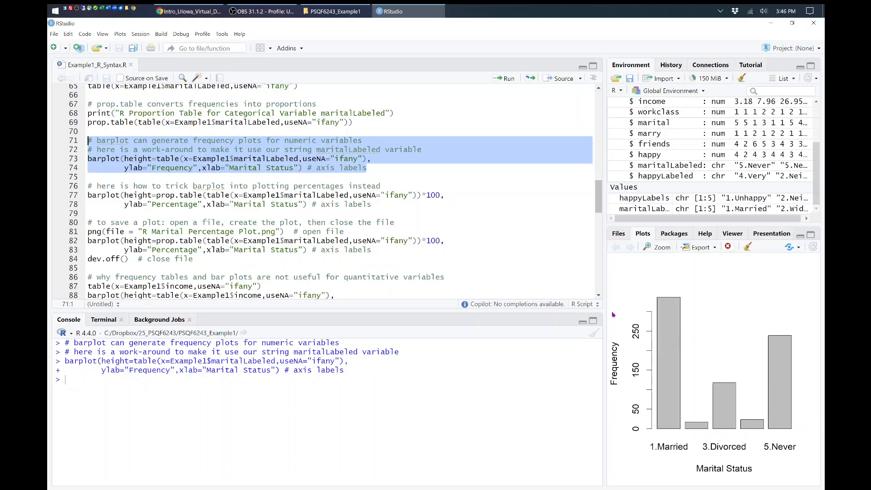
{"action": "left_click_drag", "start_coordinate": [606, 310], "coordinate": [543, 312]}
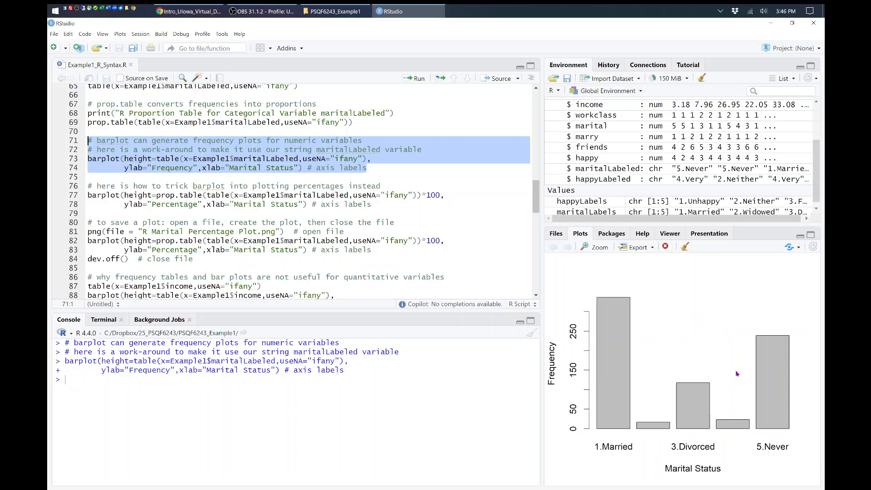
{"action": "mouse_move", "coordinate": [541, 444]}
{"action": "left_mouse_down"}
{"action": "mouse_move", "coordinate": [652, 437]}
{"action": "mouse_move", "coordinate": [509, 446]}
{"action": "mouse_move", "coordinate": [550, 440]}
{"action": "left_mouse_up"}
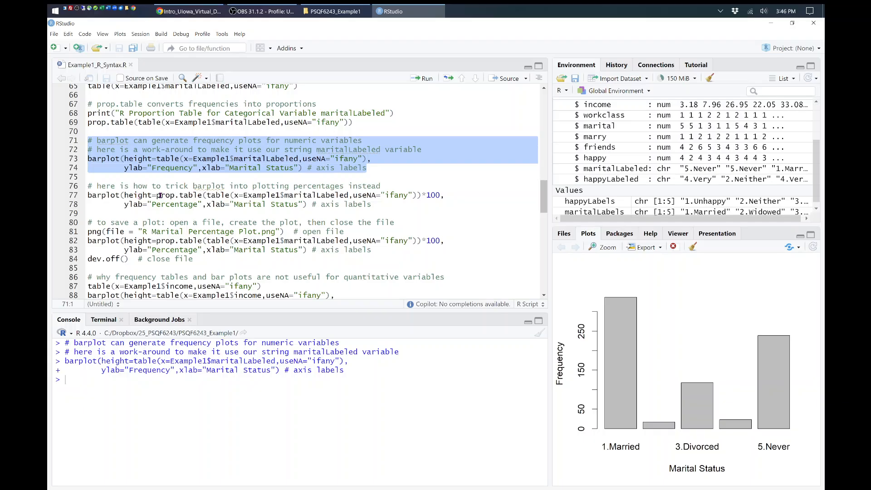
Examine prop.table and *100 on line 77, and run lines 76 to 78 to draw the percentage bar plot of maritalLabeled.
{"action": "left_click_drag", "start_coordinate": [156, 196], "coordinate": [204, 195]}
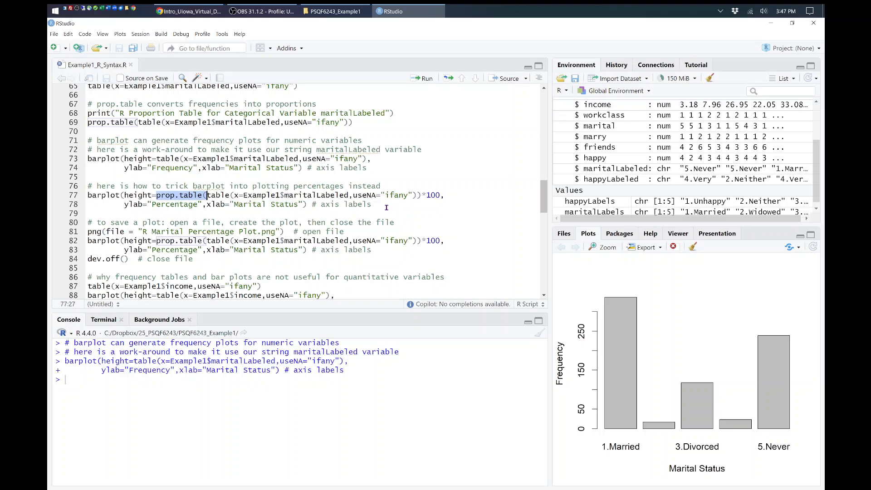
{"action": "left_click", "coordinate": [437, 200]}
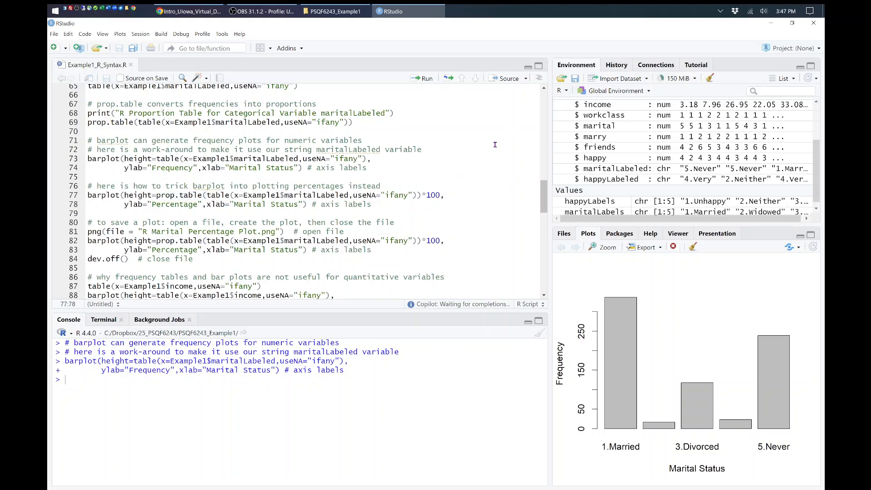
{"action": "key", "text": "shift+Left"}
{"action": "key", "text": "shift+Left"}
{"action": "key", "text": "shift+Left"}
{"action": "key", "text": "shift+Left"}
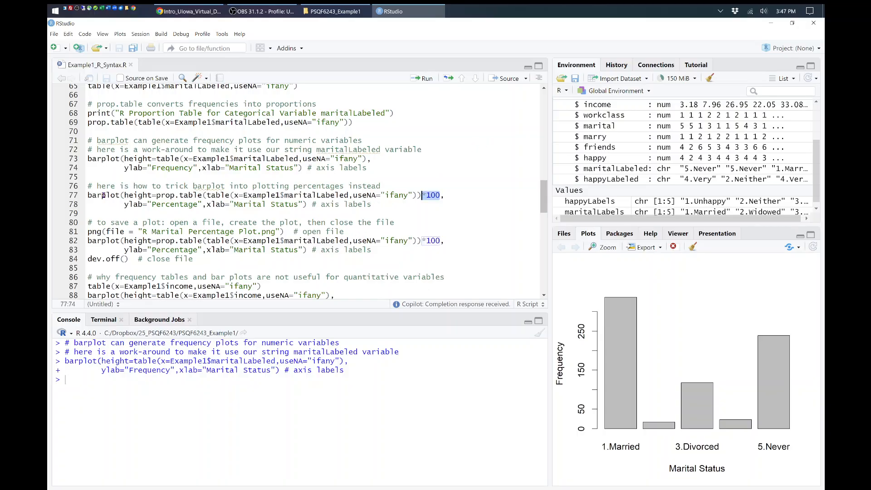
{"action": "left_click_drag", "start_coordinate": [88, 185], "coordinate": [184, 210]}
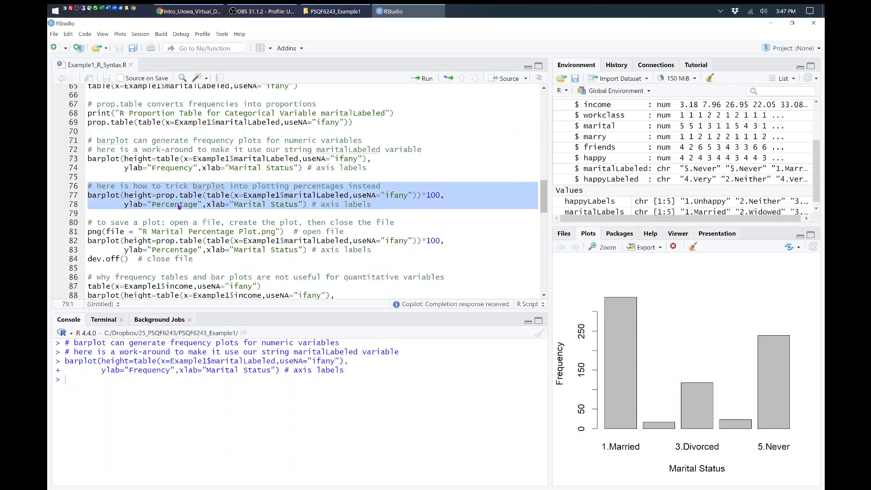
{"action": "key", "text": "ctrl+Return"}
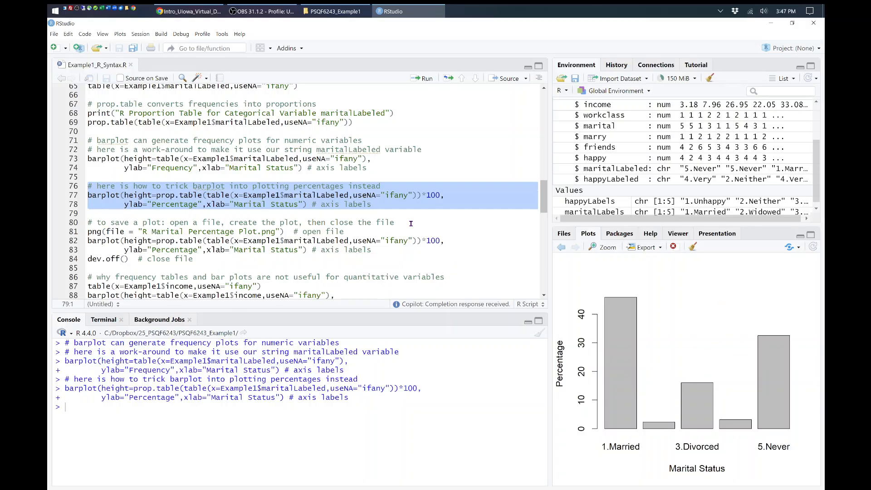
Examine the plot-saving code on lines 81 to 84, and look for R Marital Percentage Plot.png in the PSQF6243_Example1 folder in File Explorer.
{"action": "scroll", "coordinate": [522, 203], "scroll_direction": "down", "scroll_amount": 3}
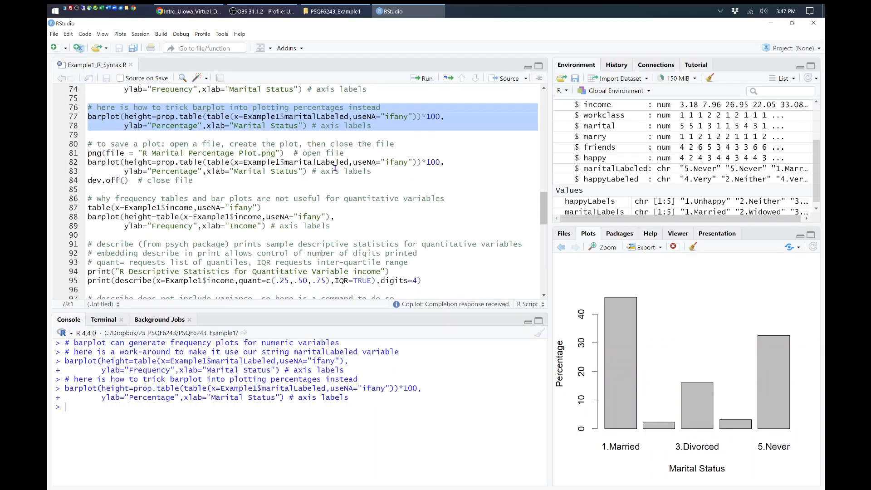
{"action": "left_click_drag", "start_coordinate": [344, 154], "coordinate": [87, 154]}
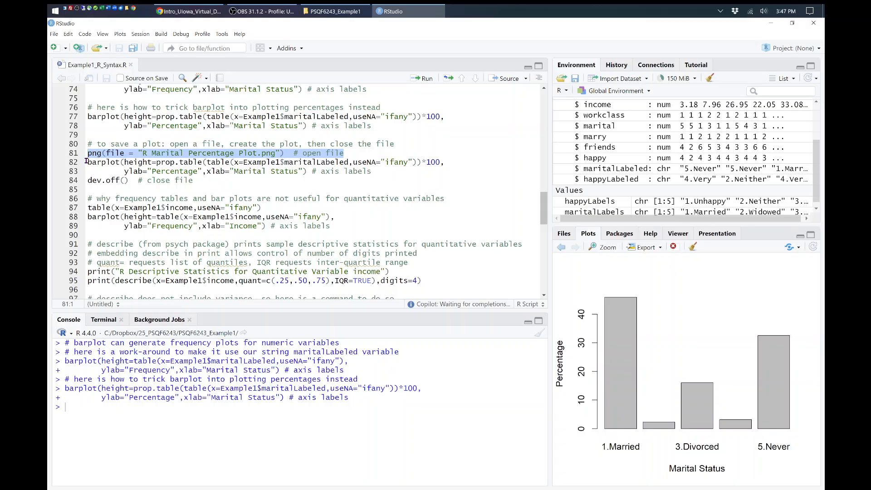
{"action": "left_click_drag", "start_coordinate": [88, 162], "coordinate": [372, 169]}
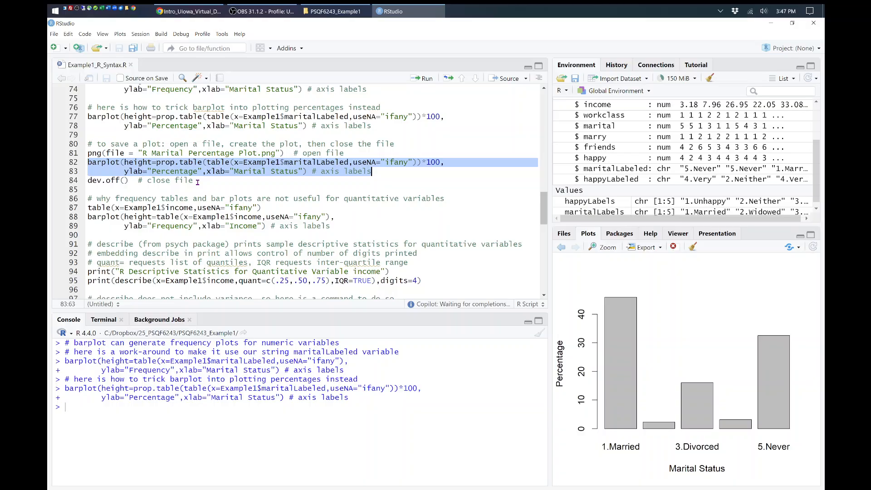
{"action": "left_click_drag", "start_coordinate": [194, 180], "coordinate": [88, 155]}
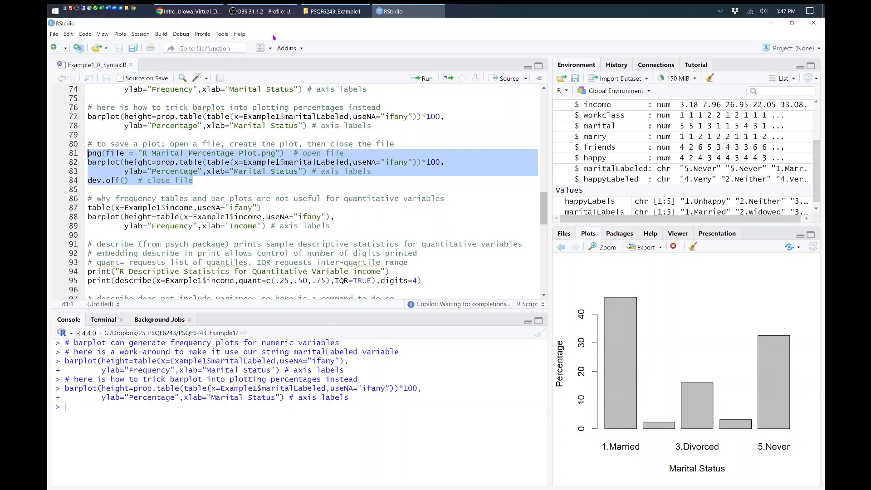
{"action": "left_click", "coordinate": [336, 11]}
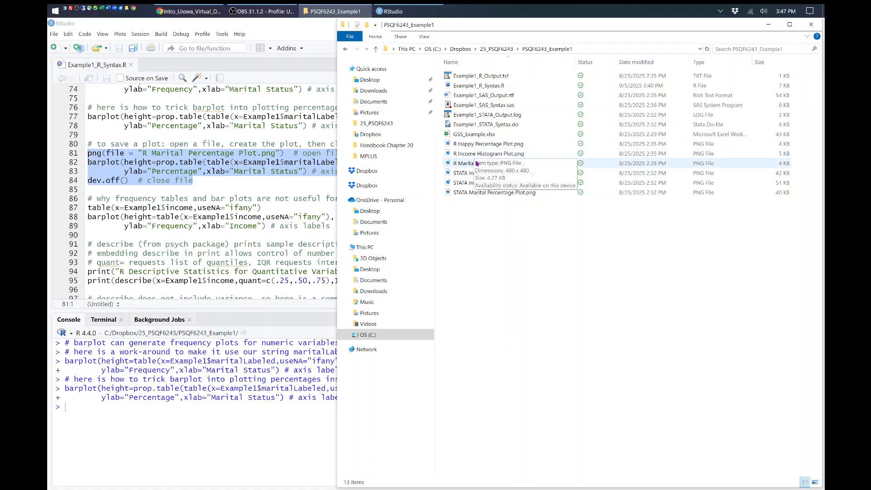
{"action": "left_click", "coordinate": [202, 162]}
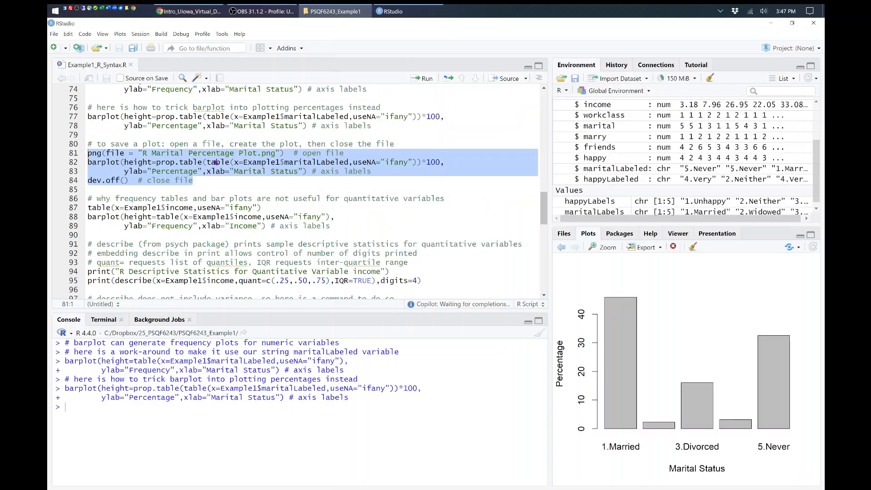
Locate the setwd working directory on line 33 and compare it with the PSQF6243_Example1 folder in File Explorer.
{"action": "scroll", "coordinate": [214, 160], "scroll_direction": "up", "scroll_amount": 10}
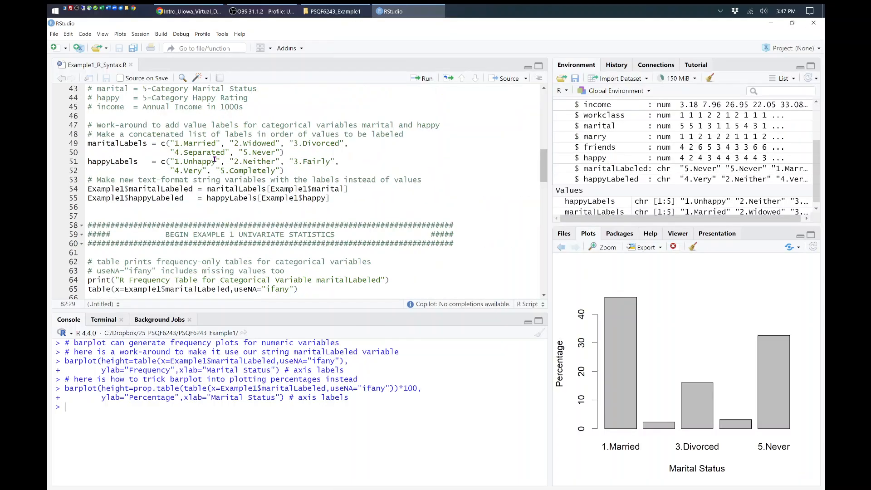
{"action": "scroll", "coordinate": [215, 160], "scroll_direction": "up", "scroll_amount": 10}
{"action": "scroll", "coordinate": [465, 165], "scroll_direction": "down", "scroll_amount": 15}
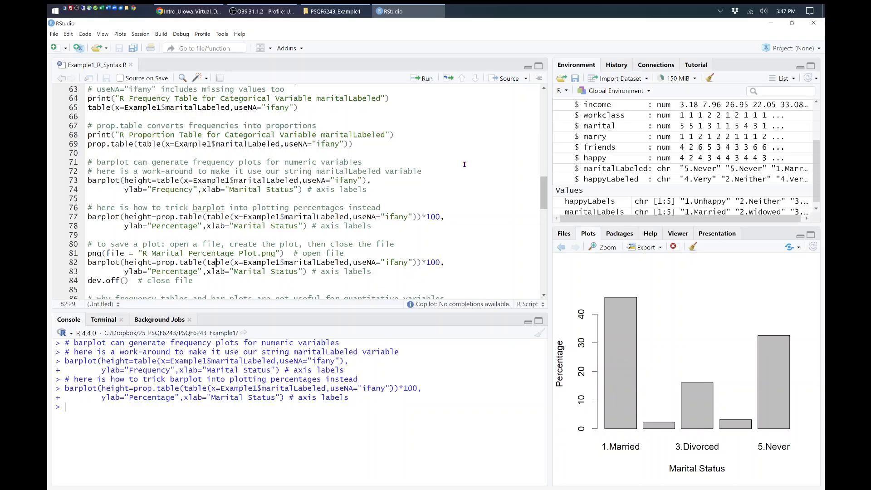
{"action": "left_click_drag", "start_coordinate": [543, 196], "coordinate": [541, 176]}
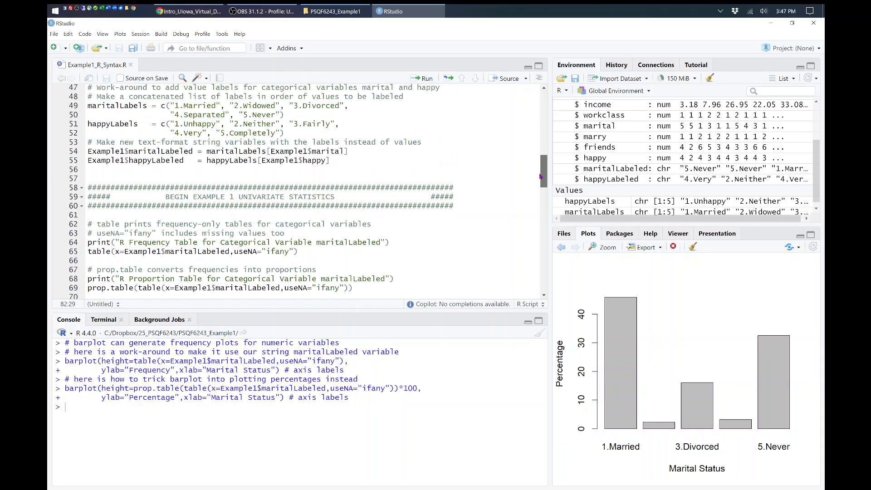
{"action": "scroll", "coordinate": [296, 177], "scroll_direction": "up", "scroll_amount": 7}
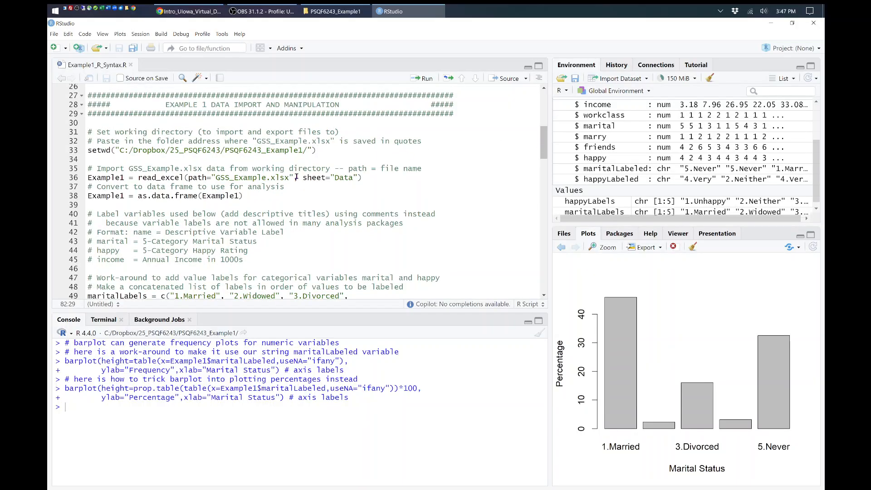
{"action": "double_click", "coordinate": [239, 151]}
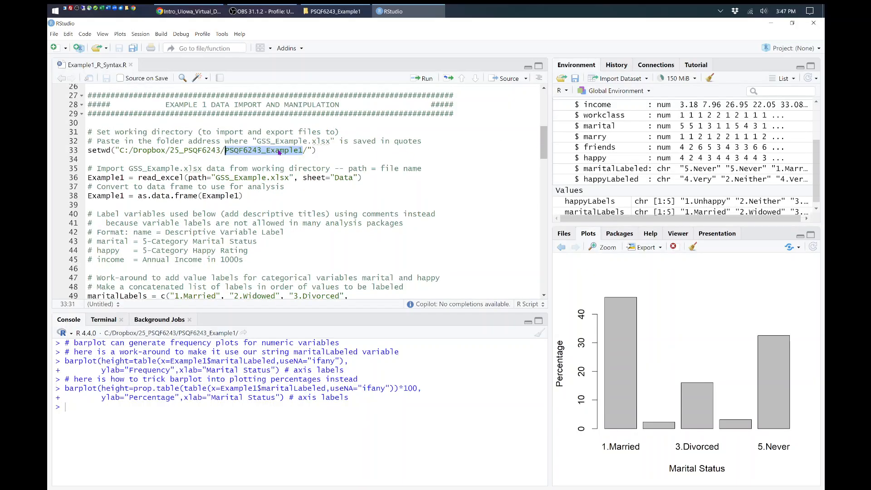
{"action": "left_click", "coordinate": [334, 11]}
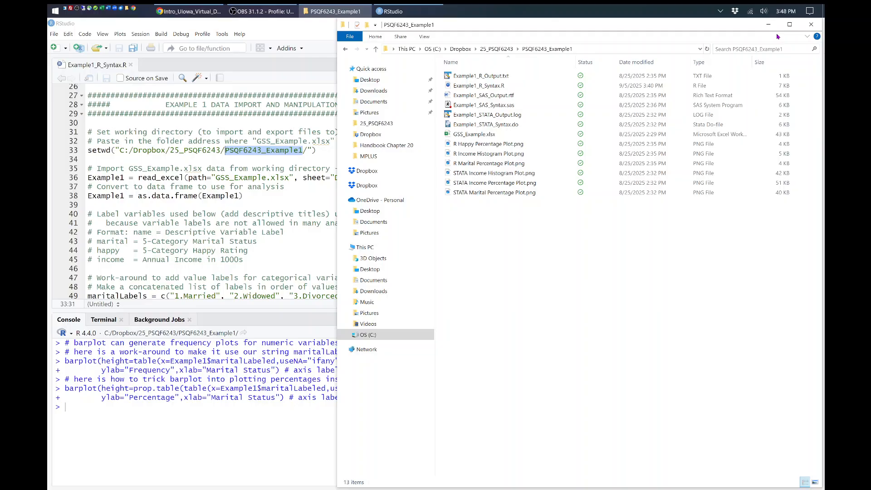
{"action": "left_click_drag", "start_coordinate": [667, 25], "coordinate": [591, 34]}
{"action": "left_click", "coordinate": [694, 34]}
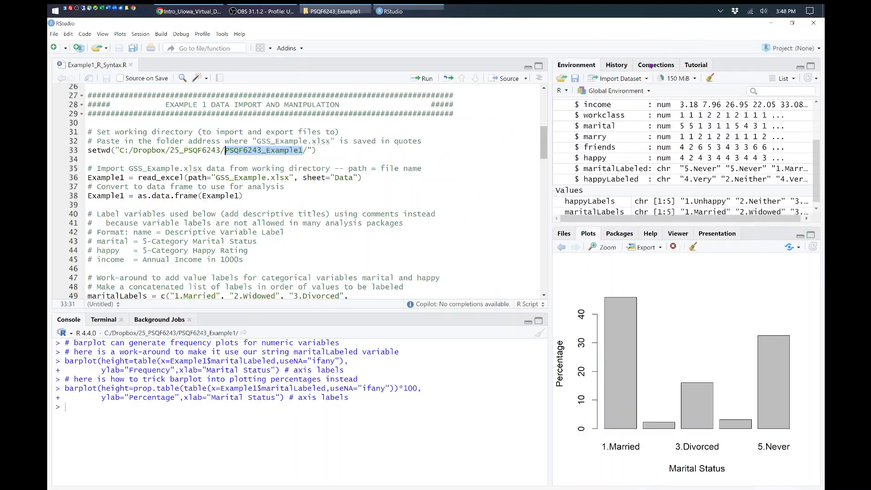
Run lines 116 and 117 to draw the percentage bar plot of happyLabeled with the Happiness Rating axis label, and slightly narrow the plot area.
{"action": "scroll", "coordinate": [259, 255], "scroll_direction": "down", "scroll_amount": 20}
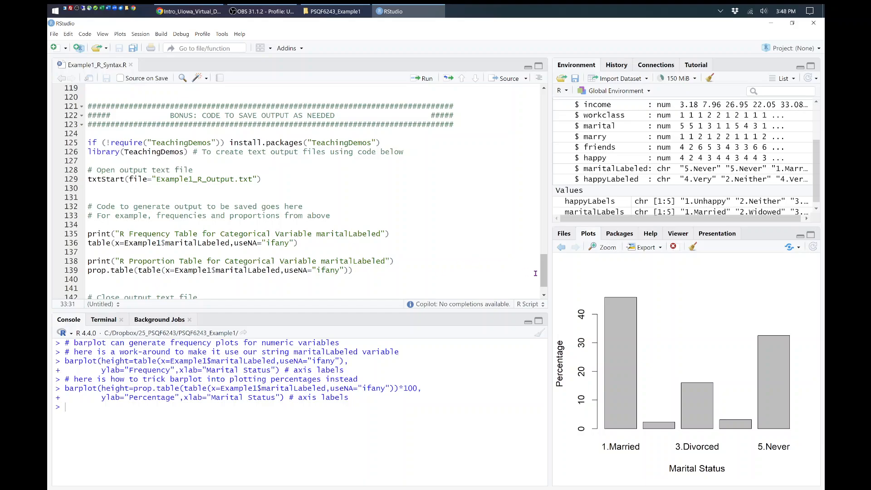
{"action": "left_click_drag", "start_coordinate": [545, 271], "coordinate": [544, 245]}
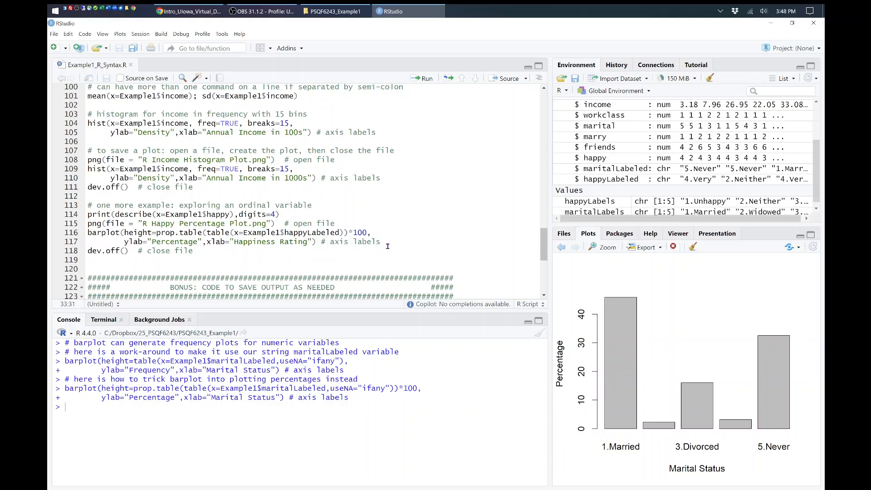
{"action": "left_click_drag", "start_coordinate": [381, 242], "coordinate": [78, 234]}
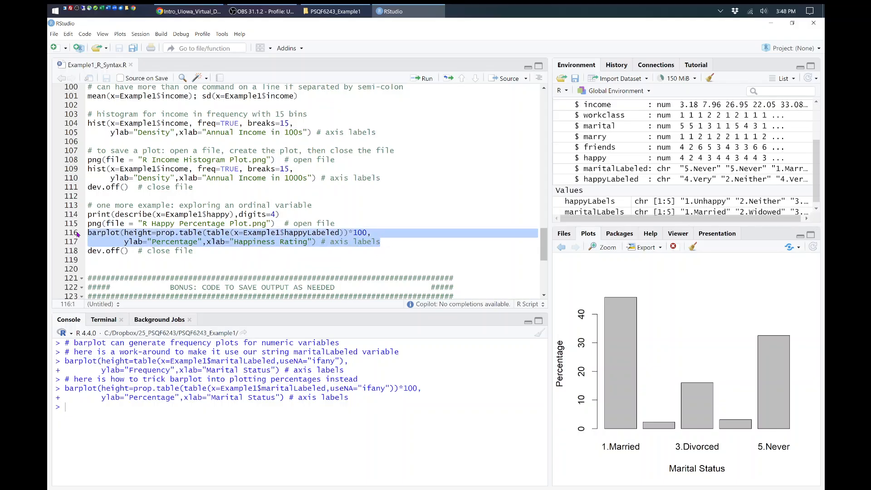
{"action": "key", "text": "ctrl+Return"}
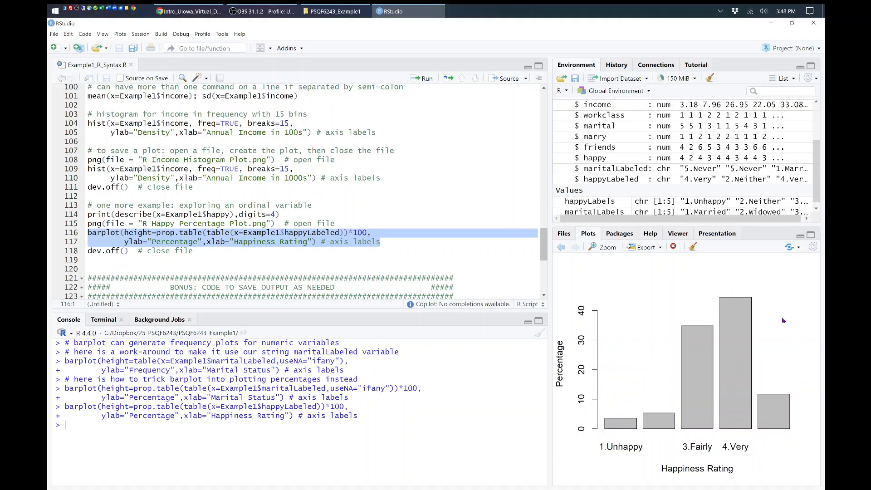
{"action": "mouse_move", "coordinate": [549, 374]}
{"action": "left_mouse_down"}
{"action": "mouse_move", "coordinate": [472, 371]}
{"action": "mouse_move", "coordinate": [555, 369]}
{"action": "left_mouse_up"}
Look over the bonus code for saving text output on lines 125 to 143, and return to the income frequency code on lines 86 to 89.
{"action": "scroll", "coordinate": [283, 246], "scroll_direction": "down", "scroll_amount": 5}
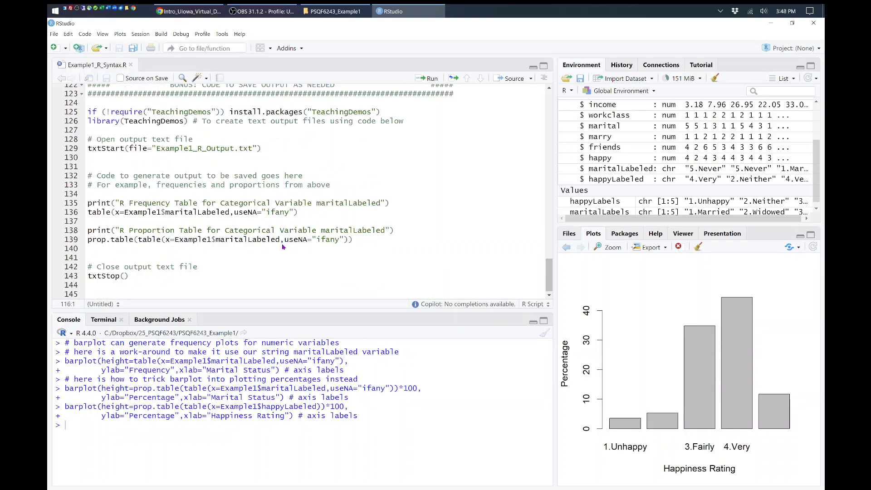
{"action": "left_click_drag", "start_coordinate": [549, 275], "coordinate": [532, 199]}
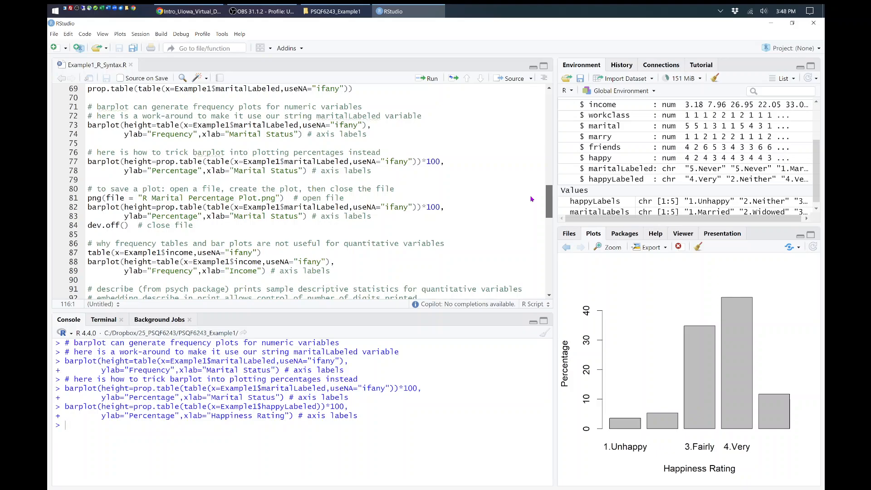
{"action": "left_click_drag", "start_coordinate": [532, 199], "coordinate": [536, 216]}
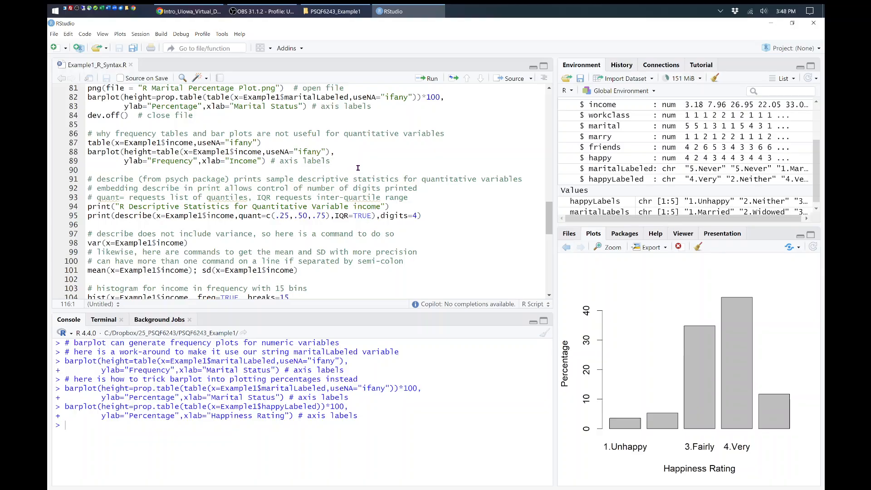
Run lines 87 to 89 to produce the income frequency table and bar plot, and review the first row of frequencies.
{"action": "left_click_drag", "start_coordinate": [345, 162], "coordinate": [71, 145]}
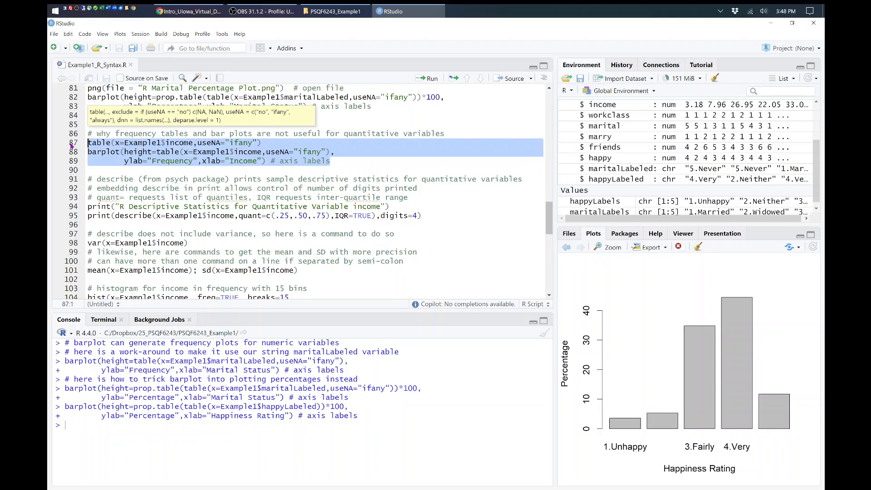
{"action": "key", "text": "ctrl+Return"}
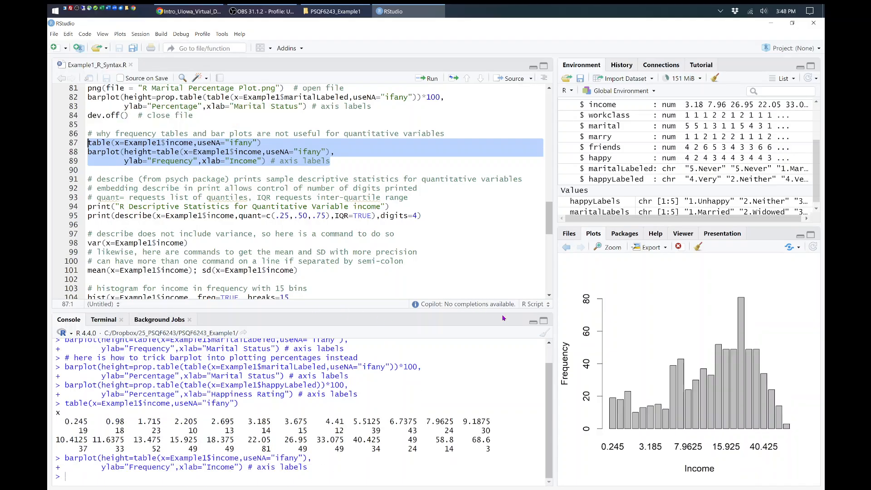
{"action": "left_click_drag", "start_coordinate": [87, 431], "coordinate": [502, 430]}
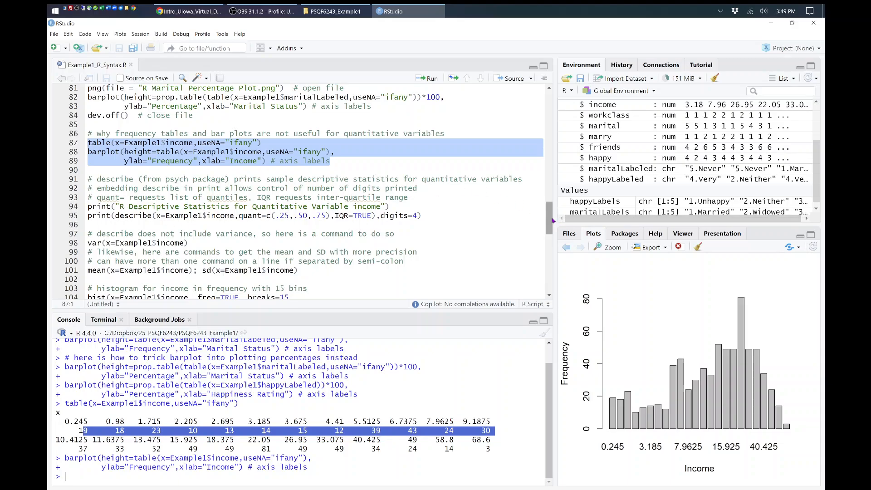
Examine the descriptive statistics code for income on lines 94 and 95, including the nested describe call, quantile list, IQR and digits arguments.
{"action": "scroll", "coordinate": [553, 221], "scroll_direction": "down", "scroll_amount": 3}
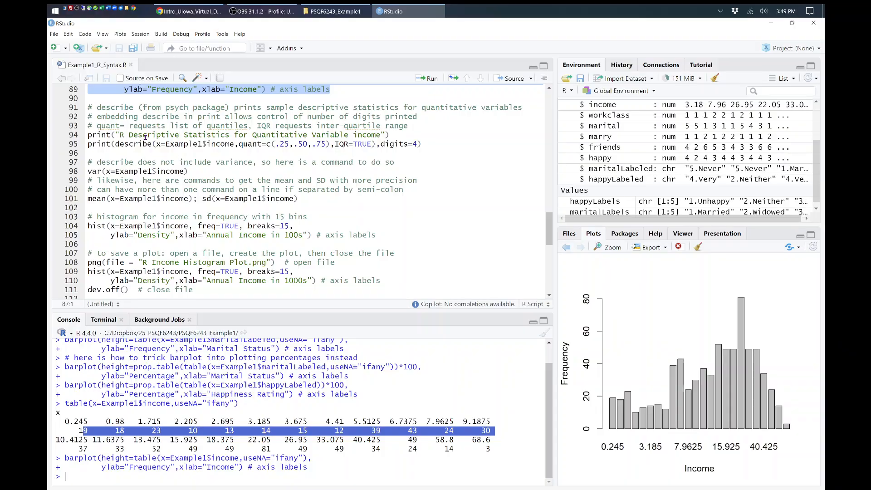
{"action": "left_click_drag", "start_coordinate": [92, 135], "coordinate": [397, 135]}
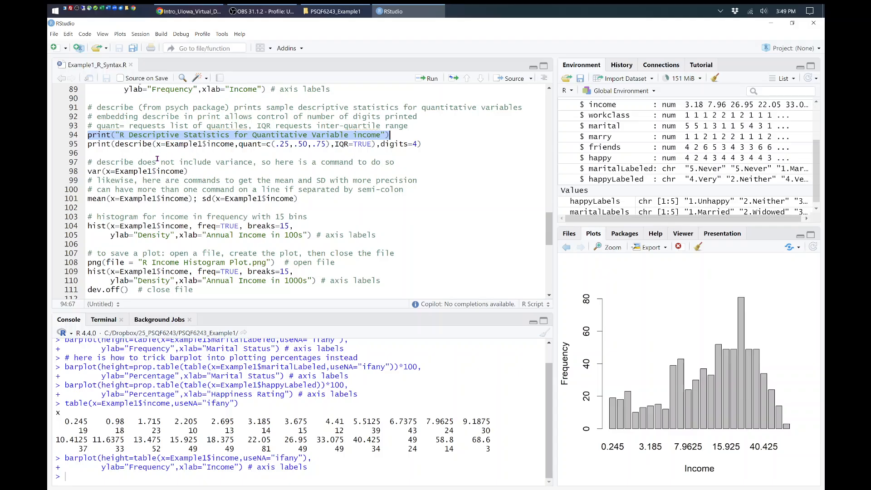
{"action": "left_click", "coordinate": [116, 144]}
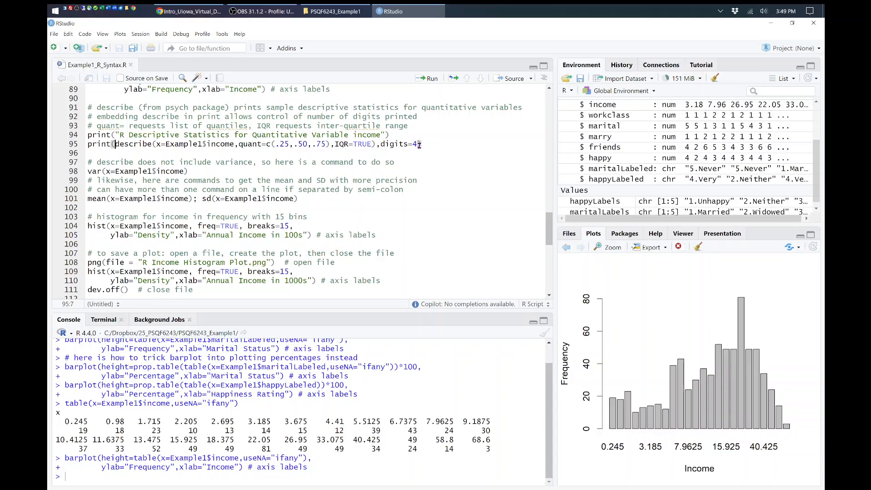
{"action": "left_click", "coordinate": [377, 144], "text": "shift"}
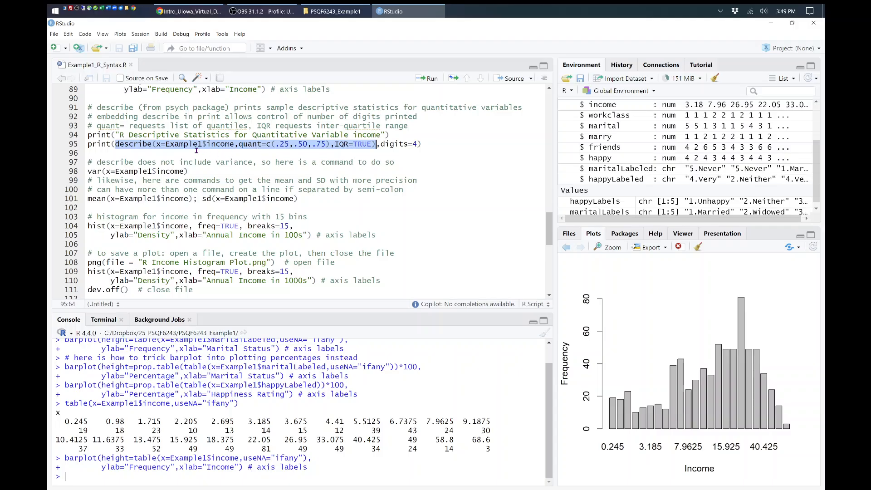
{"action": "left_click", "coordinate": [216, 153]}
{"action": "left_click_drag", "start_coordinate": [165, 144], "coordinate": [203, 144]}
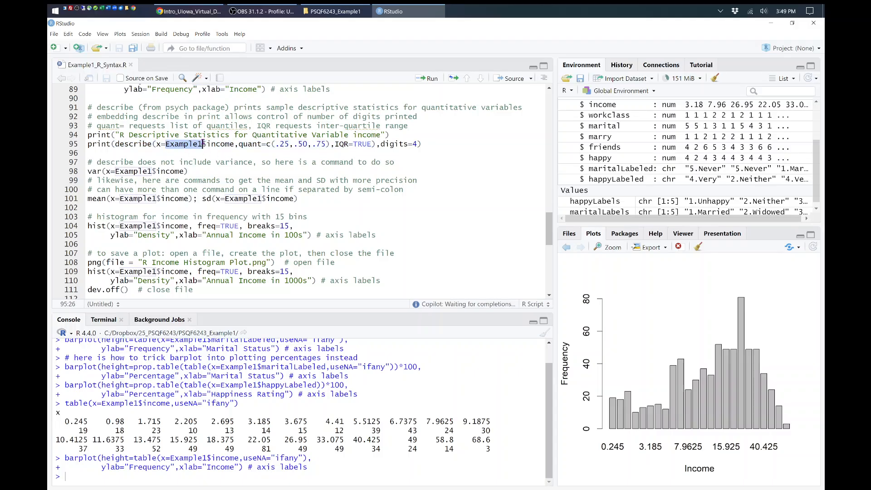
{"action": "left_click", "coordinate": [219, 145]}
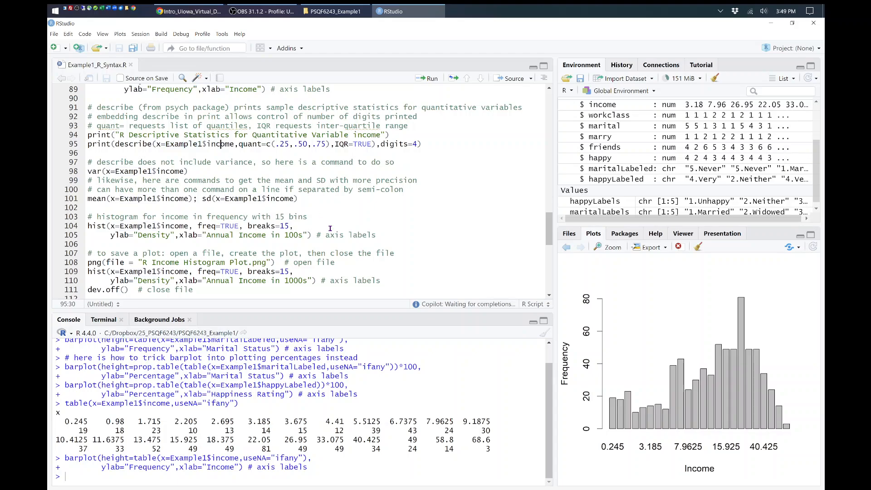
{"action": "left_click_drag", "start_coordinate": [267, 144], "coordinate": [289, 144]}
{"action": "left_click", "coordinate": [332, 144], "text": "shift"}
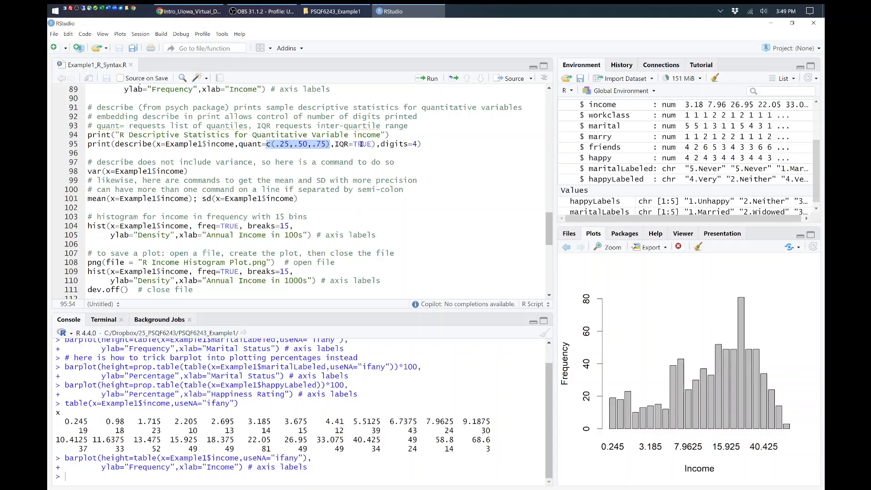
{"action": "left_click_drag", "start_coordinate": [429, 145], "coordinate": [380, 144]}
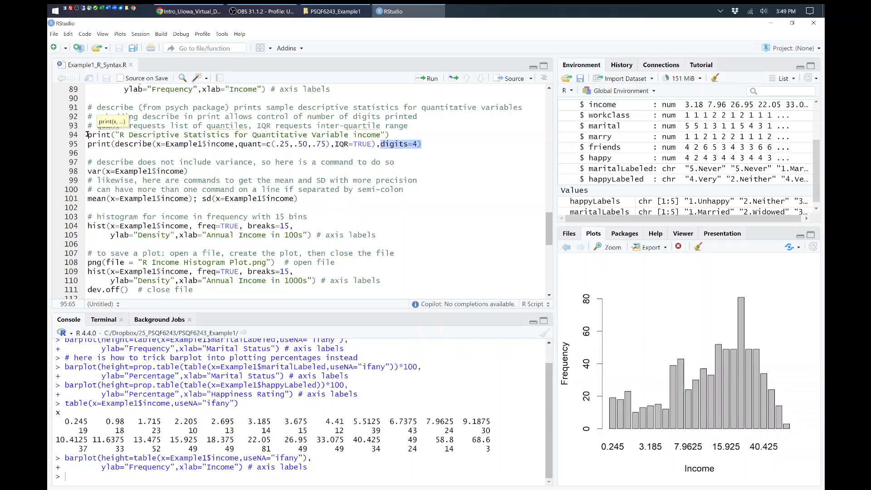
Clear the console and run lines 94 and 95 to print the descriptive statistics for income.
{"action": "left_click_drag", "start_coordinate": [88, 135], "coordinate": [88, 154]}
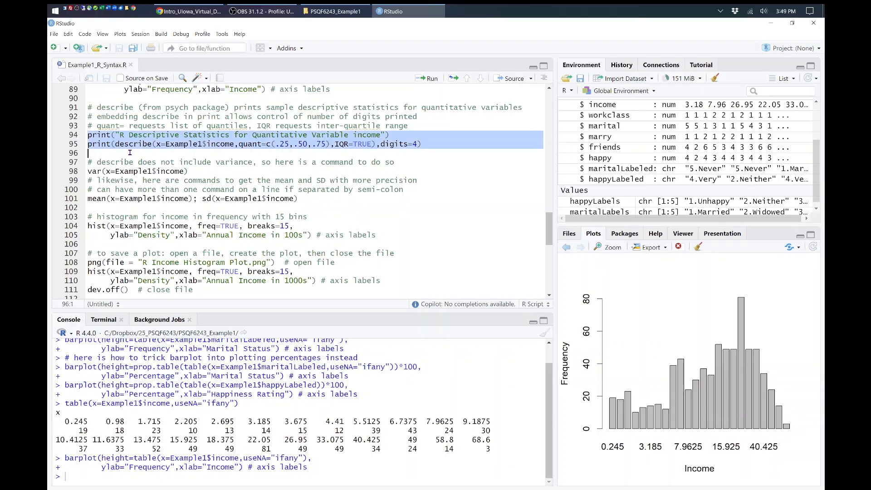
{"action": "left_click", "coordinate": [538, 332]}
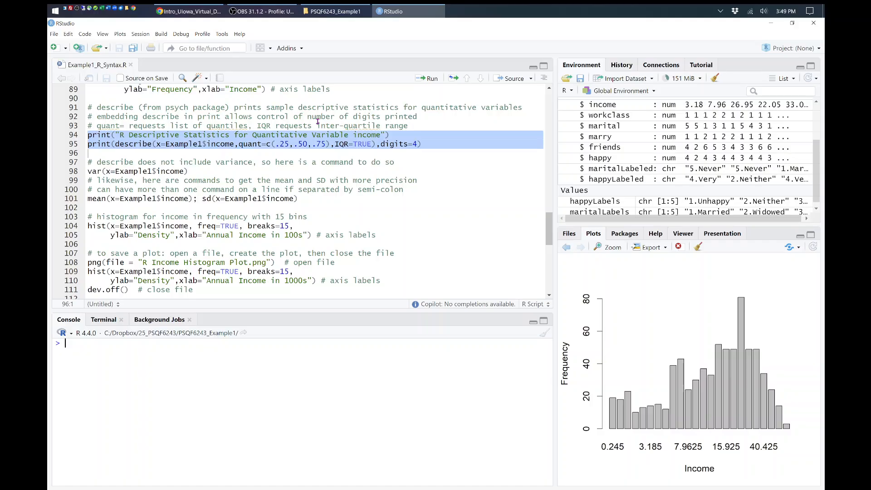
{"action": "key", "text": "ctrl+Return"}
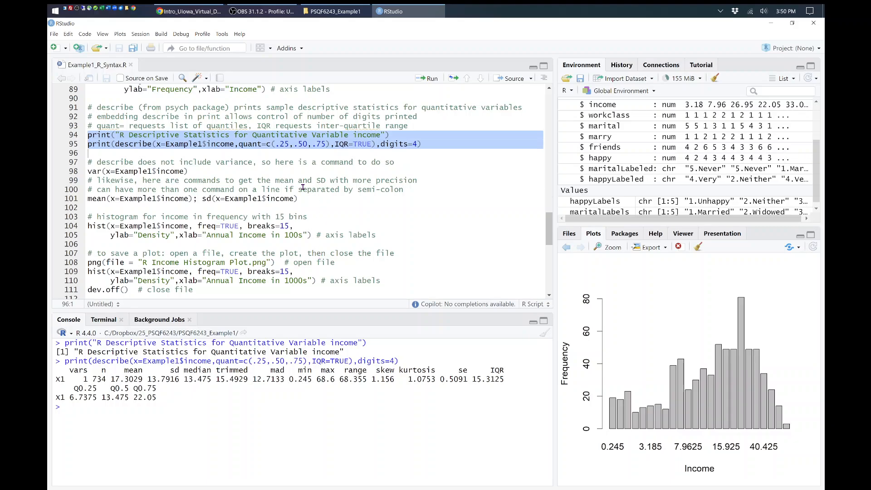
Run lines 97 and 98 to compute the variance of income.
{"action": "left_click", "coordinate": [88, 171]}
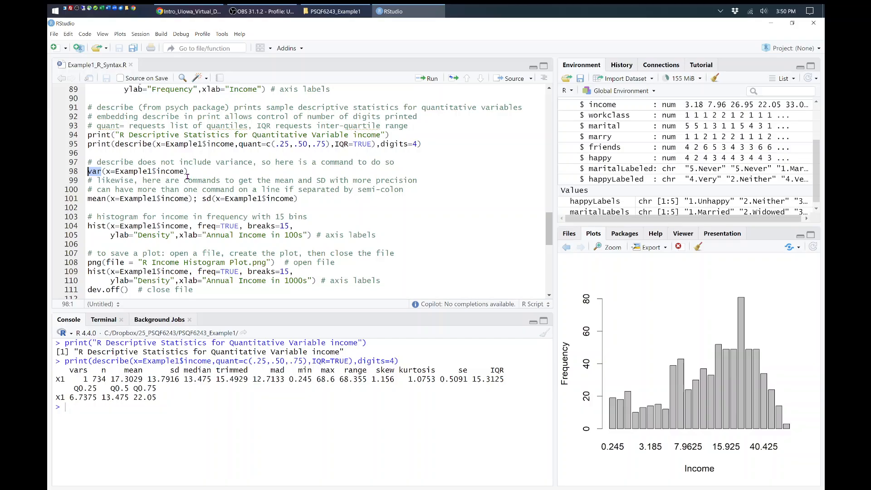
{"action": "left_click_drag", "start_coordinate": [188, 172], "coordinate": [86, 172]}
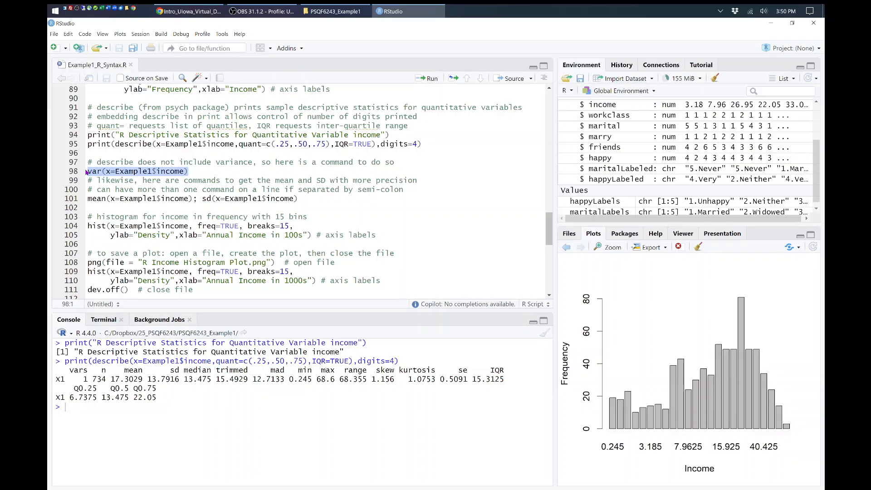
{"action": "key", "text": "shift+Up"}
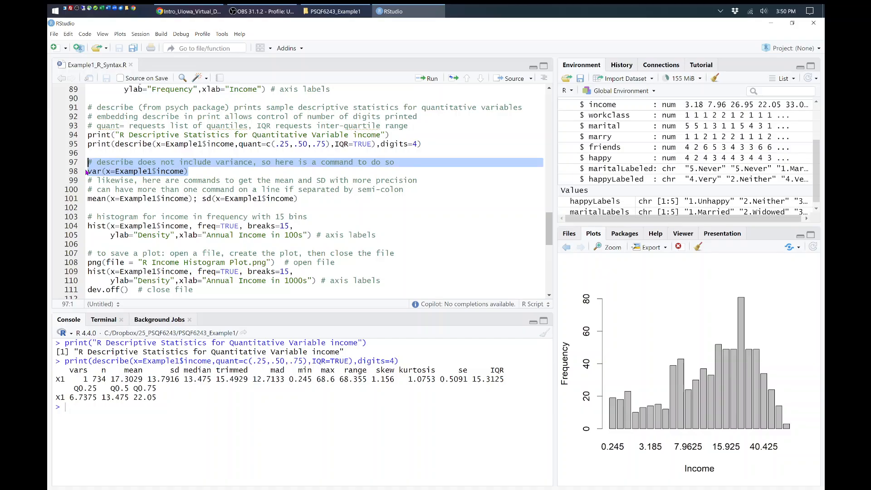
{"action": "key", "text": "ctrl+Return"}
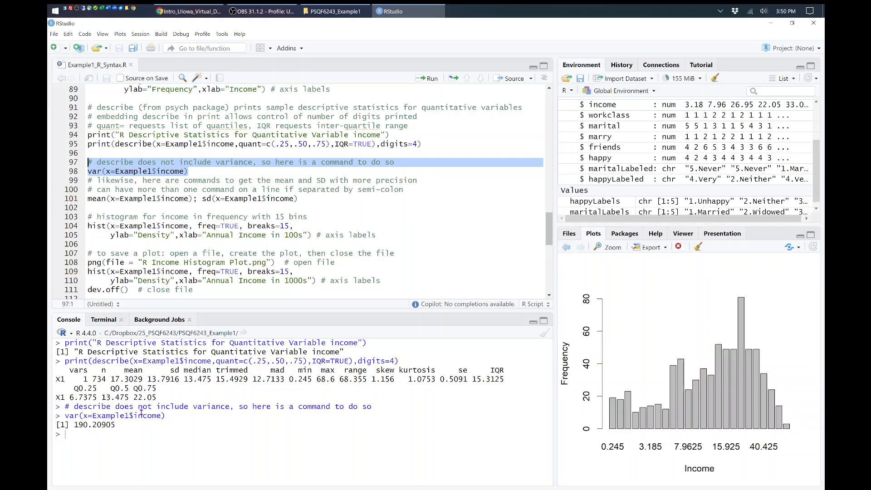
Insert the line 13.7916*13.7916 below the describe code and run it to square the standard deviation of income.
{"action": "left_click_drag", "start_coordinate": [184, 379], "coordinate": [212, 378]}
{"action": "left_click_drag", "start_coordinate": [147, 379], "coordinate": [180, 379]}
{"action": "left_click", "coordinate": [188, 153]}
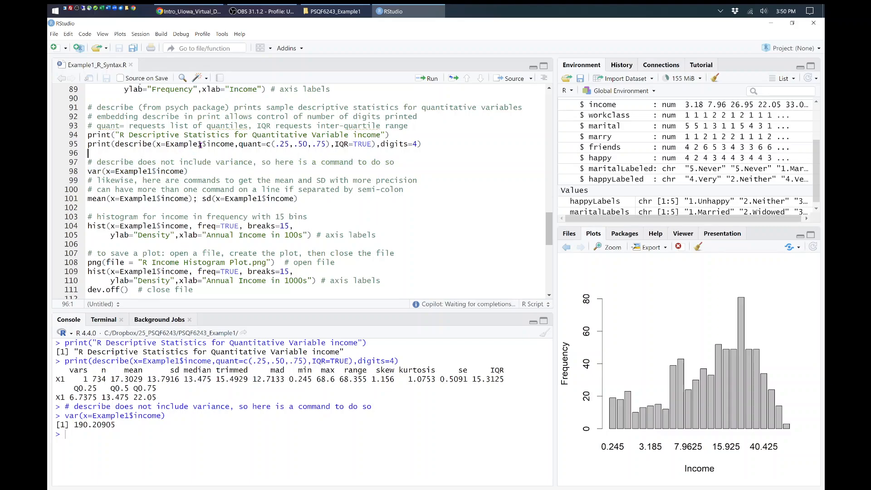
{"action": "key", "text": "Return"}
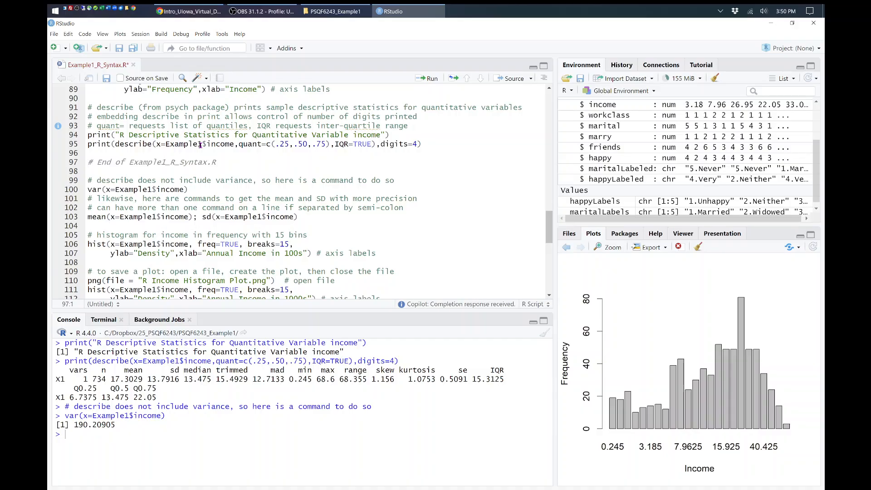
{"action": "type", "text": "13.7916"}
{"action": "type", "text": "*"}
{"action": "type", "text": "13.7916"}
{"action": "key", "text": "shift+Left"}
{"action": "key", "text": "shift+Left"}
{"action": "key", "text": "shift+Left"}
{"action": "key", "text": "shift+Left"}
{"action": "key", "text": "shift+Left"}
{"action": "key", "text": "shift+Left"}
{"action": "key", "text": "shift+Left"}
{"action": "key", "text": "shift+Left"}
{"action": "key", "text": "shift+Left"}
{"action": "key", "text": "shift+Left"}
{"action": "key", "text": "shift+Left"}
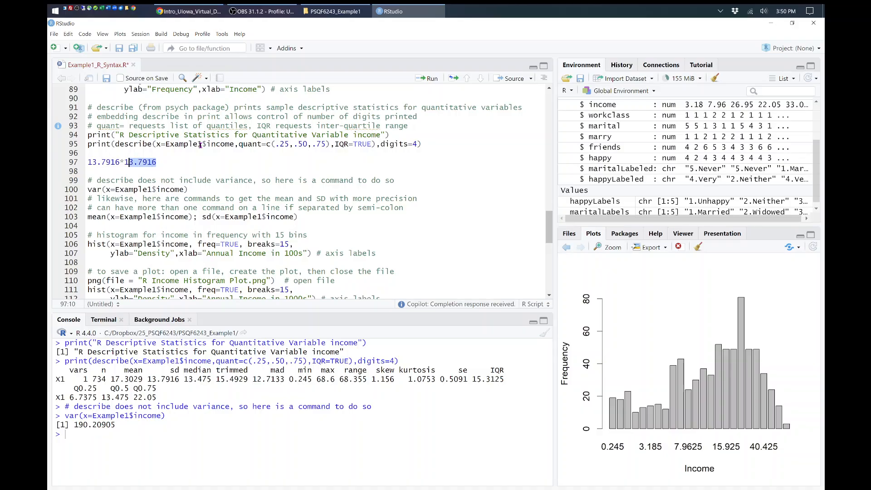
{"action": "key", "text": "shift+Left"}
{"action": "key", "text": "shift+Left"}
{"action": "key", "text": "shift+Left"}
{"action": "key", "text": "shift+Left"}
{"action": "key", "text": "ctrl+Return"}
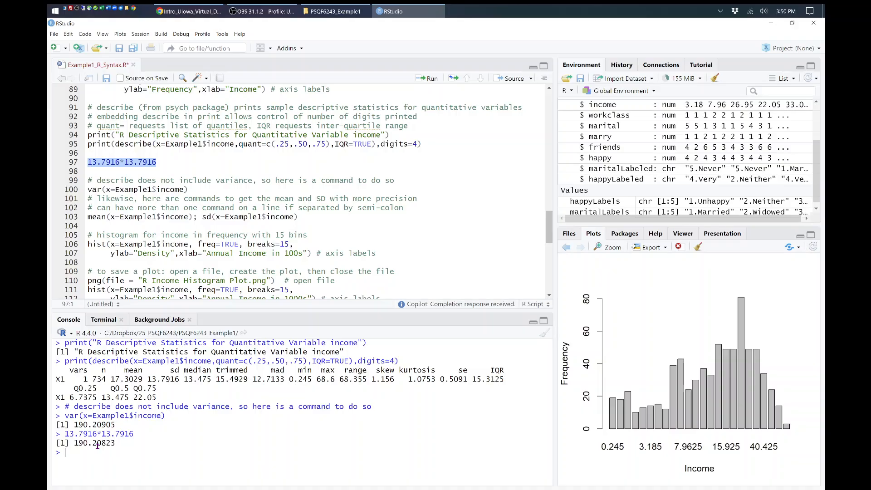
Append the suggested comment "# just to show how variance is computed from SD" to the multiplication on line 97.
{"action": "left_click", "coordinate": [162, 162]}
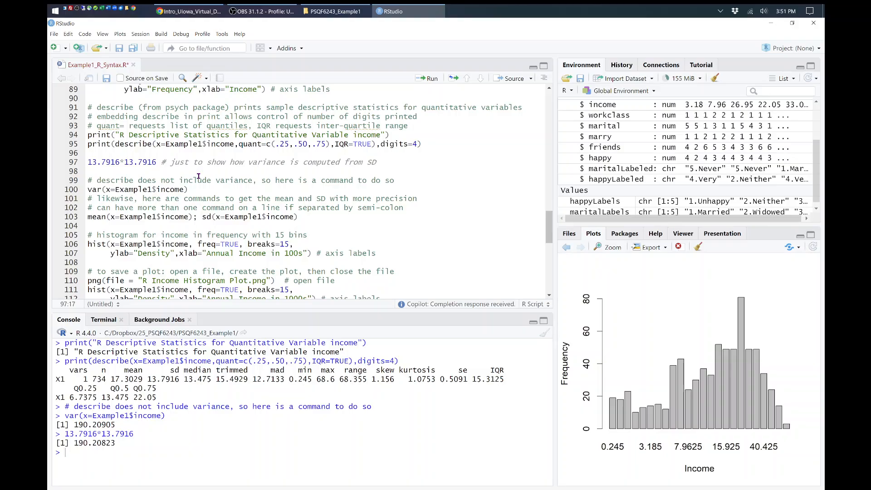
{"action": "key", "text": "Tab"}
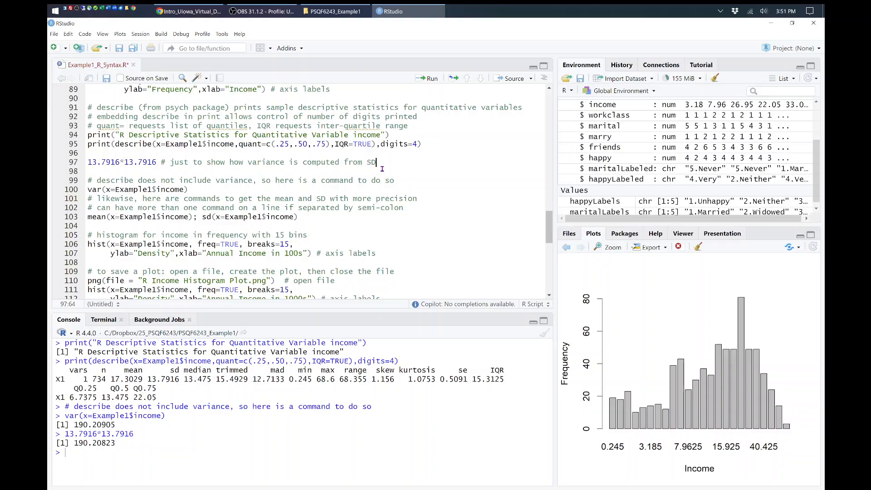
{"action": "left_click", "coordinate": [97, 108]}
{"action": "key", "text": "shift+Left"}
{"action": "key", "text": "shift+Left"}
{"action": "left_click", "coordinate": [165, 162]}
Run lines 102 and 103 to compute the mean and standard deviation of income with two semicolon-separated commands.
{"action": "left_click_drag", "start_coordinate": [306, 217], "coordinate": [88, 217]}
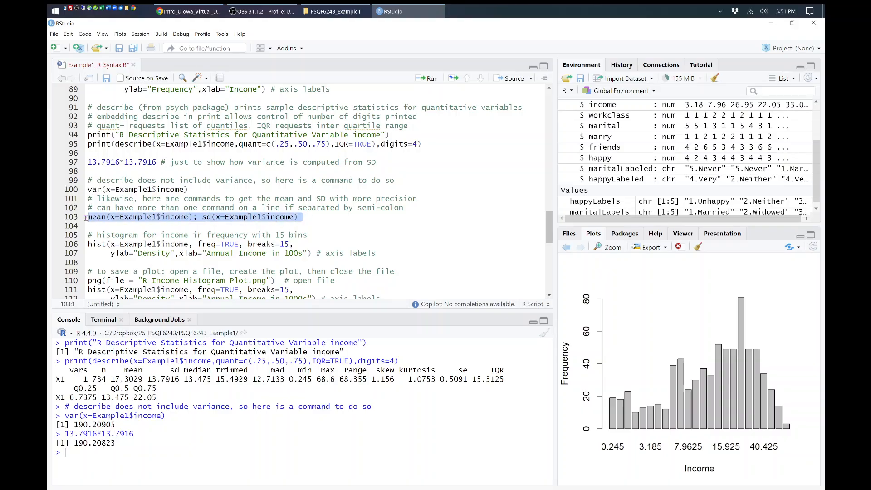
{"action": "left_click", "coordinate": [197, 217]}
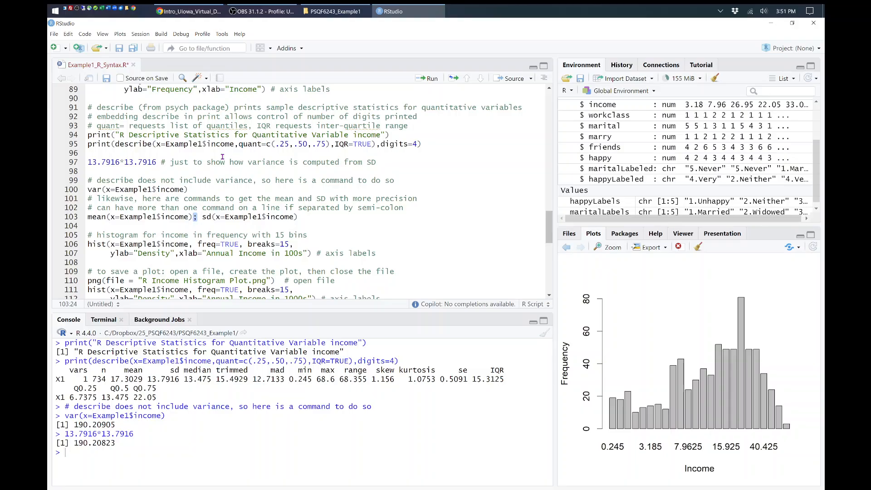
{"action": "left_click_drag", "start_coordinate": [305, 217], "coordinate": [84, 214]}
{"action": "key", "text": "ctrl+Return"}
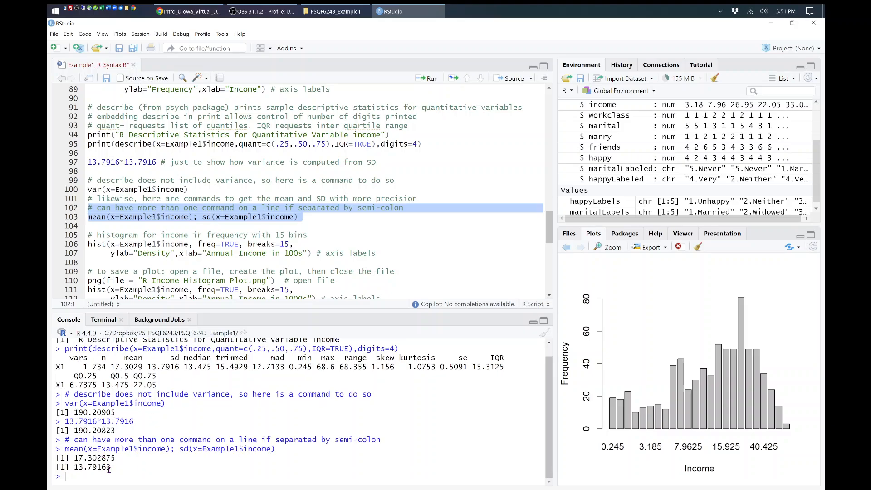
{"action": "left_click_drag", "start_coordinate": [285, 448], "coordinate": [61, 452]}
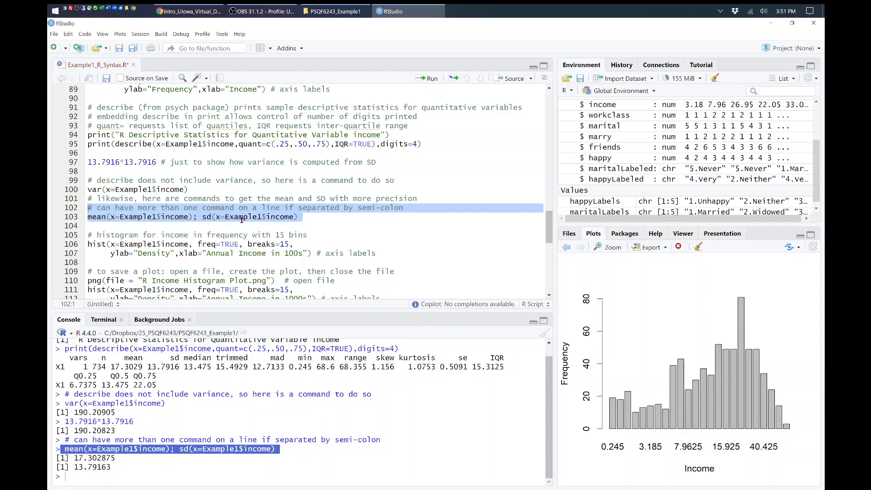
Run lines 105 to 107 to draw the income frequency histogram with 15 breaks and the Annual Income in 100s axis label.
{"action": "left_click", "coordinate": [371, 256]}
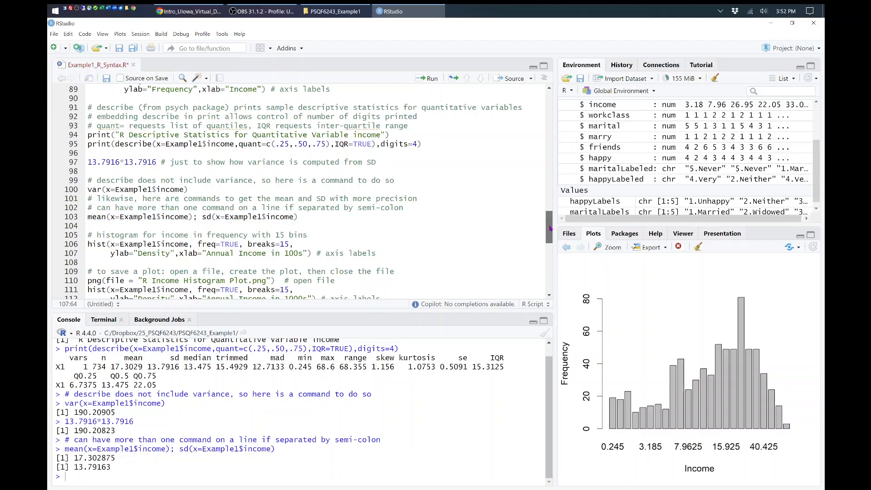
{"action": "scroll", "coordinate": [553, 229], "scroll_direction": "down", "scroll_amount": 3}
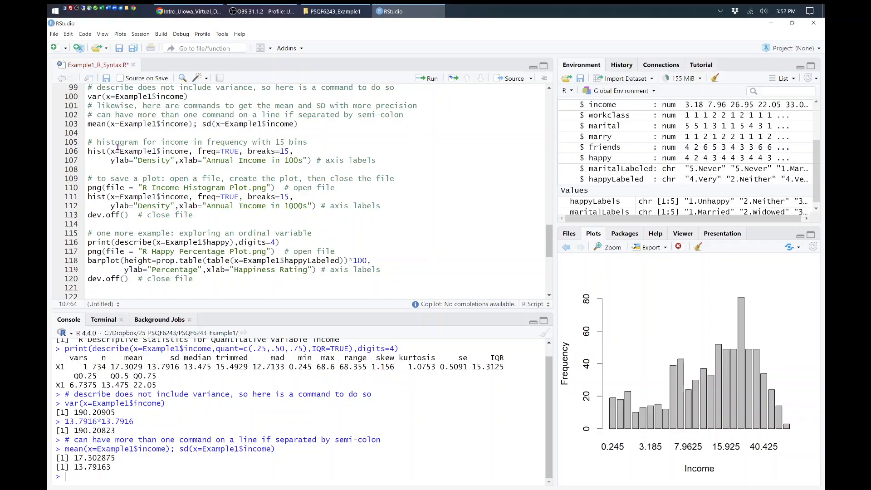
{"action": "left_click_drag", "start_coordinate": [120, 151], "coordinate": [190, 151]}
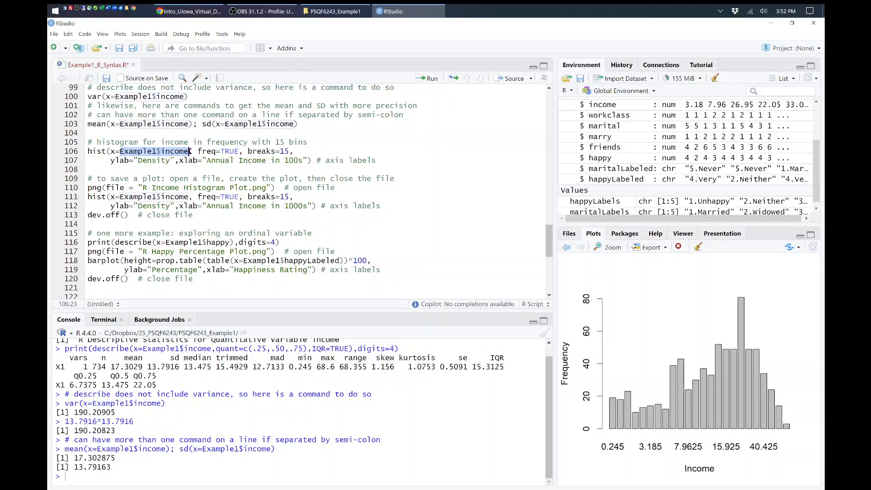
{"action": "left_click_drag", "start_coordinate": [377, 161], "coordinate": [89, 145]}
{"action": "key", "text": "ctrl+Return"}
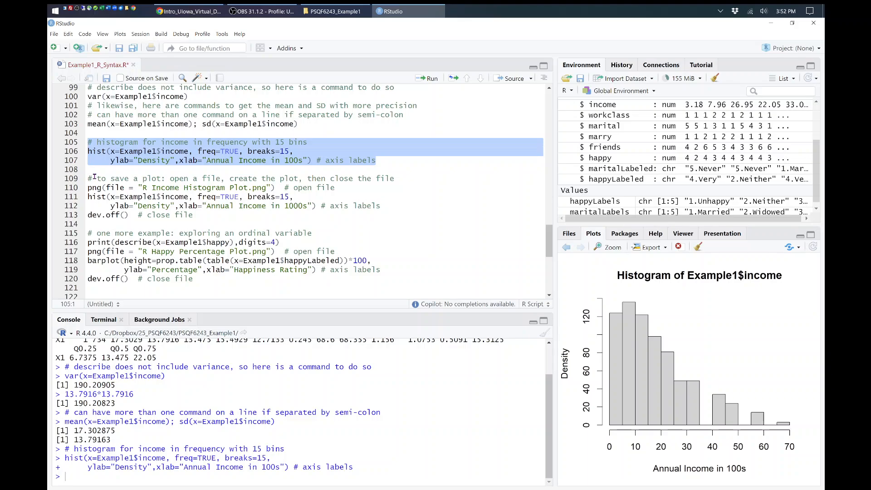
Examine the code on lines 110 to 113 for saving the income histogram as R Income Histogram Plot.png.
{"action": "left_click_drag", "start_coordinate": [88, 190], "coordinate": [339, 186]}
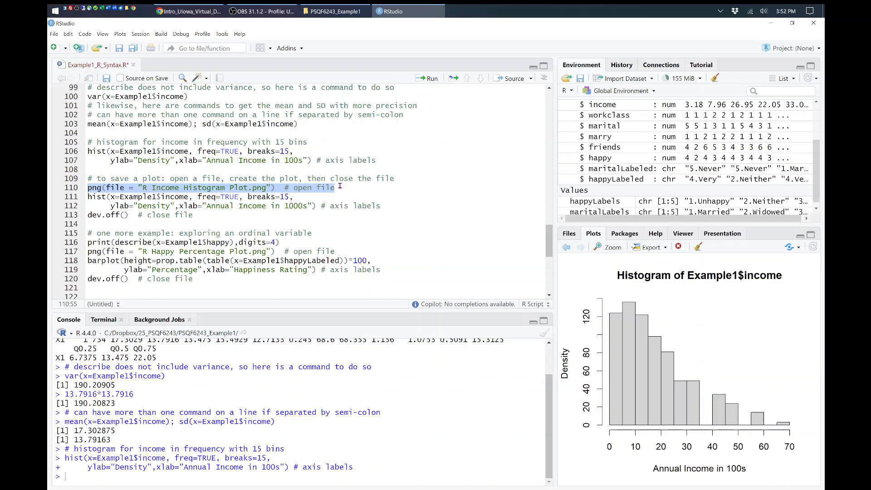
{"action": "left_click_drag", "start_coordinate": [381, 209], "coordinate": [82, 203]}
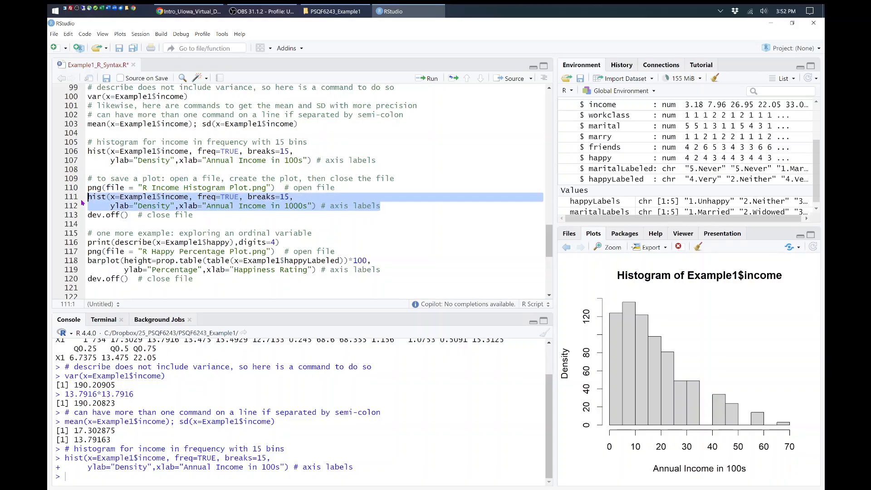
{"action": "left_click_drag", "start_coordinate": [210, 215], "coordinate": [76, 217]}
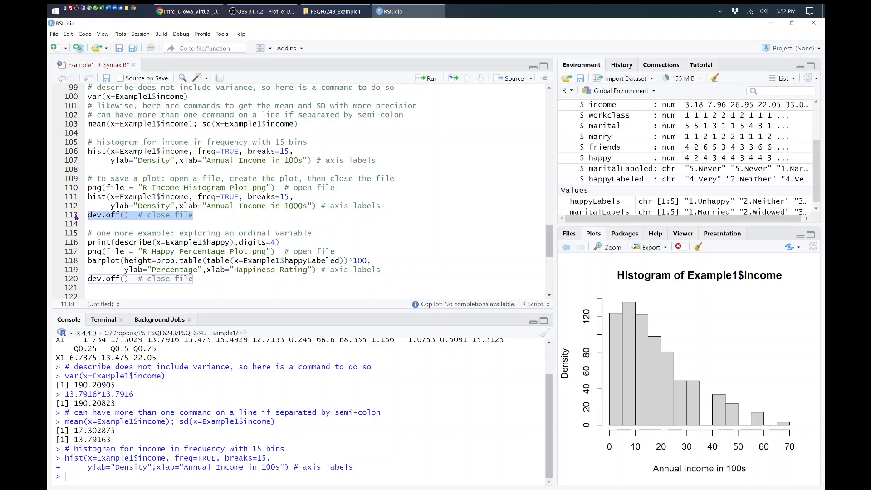
Check the saved plot files in the PSQF6243_Example1 folder and return to the script.
{"action": "left_click", "coordinate": [335, 11]}
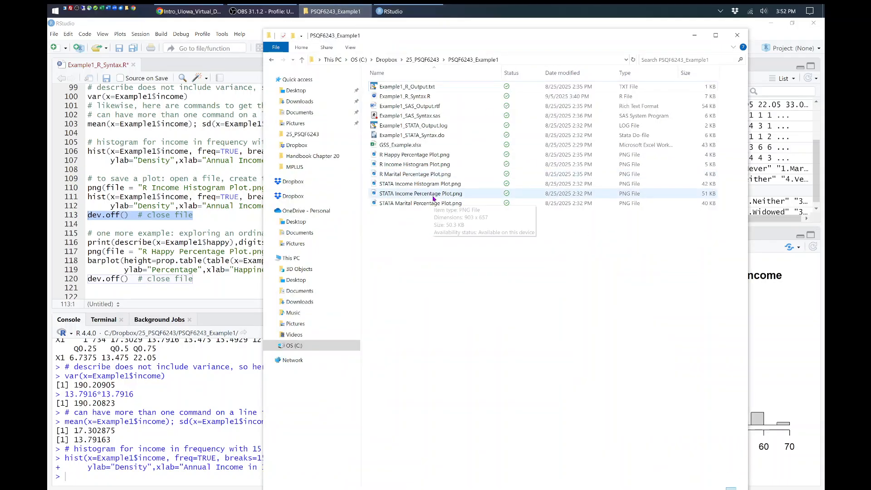
{"action": "left_click", "coordinate": [694, 35]}
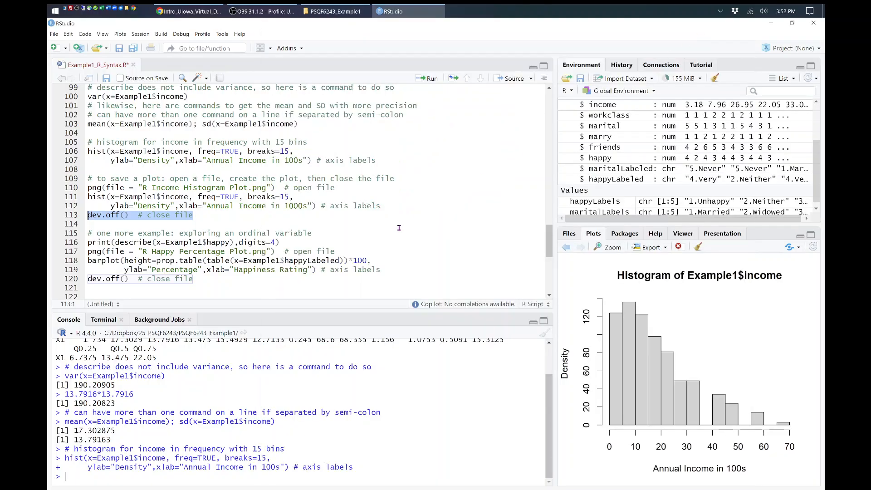
Enlarge the console area and run lines 127 and 128 of the bonus section to load the TeachingDemos package.
{"action": "scroll", "coordinate": [274, 240], "scroll_direction": "down", "scroll_amount": 8}
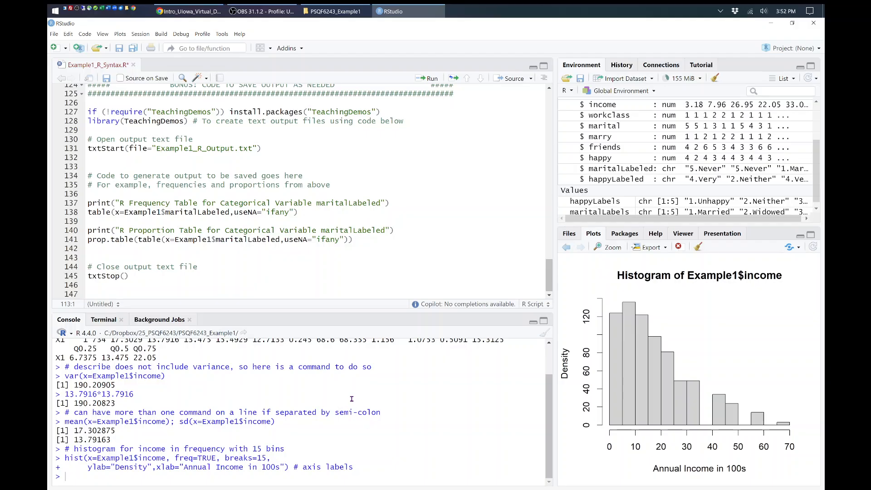
{"action": "scroll", "coordinate": [349, 396], "scroll_direction": "up", "scroll_amount": 2}
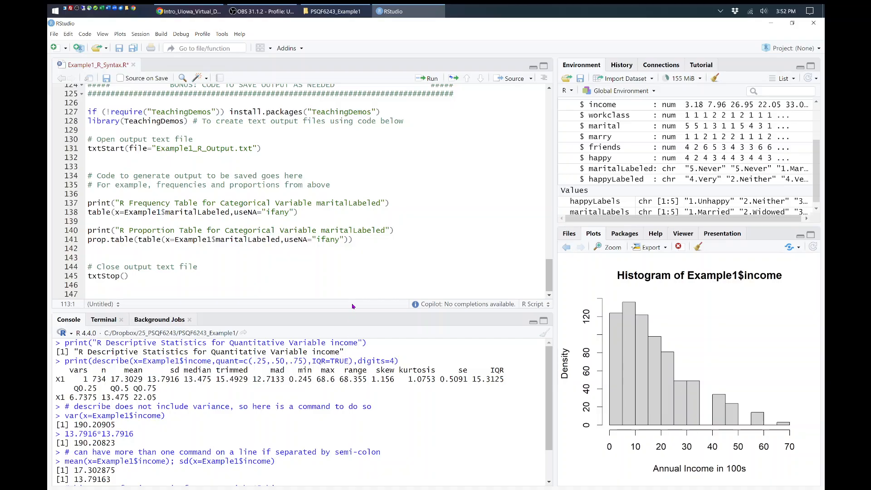
{"action": "left_click_drag", "start_coordinate": [354, 309], "coordinate": [349, 292]}
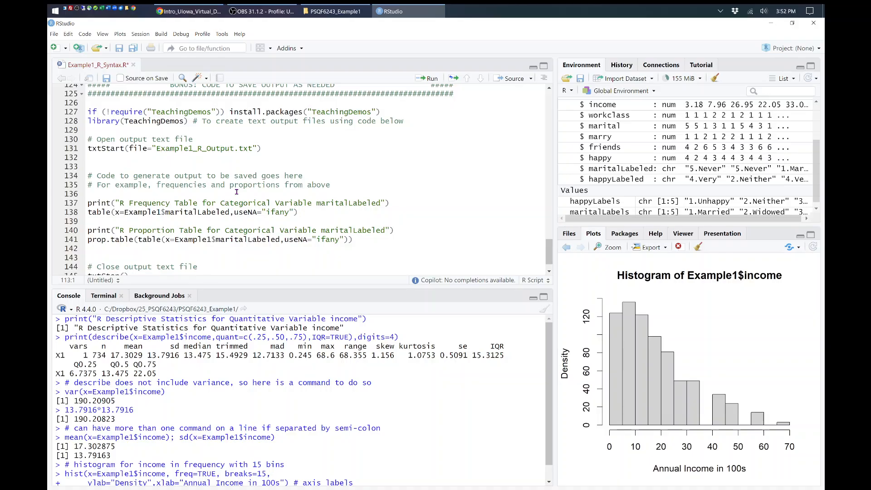
{"action": "left_click_drag", "start_coordinate": [87, 112], "coordinate": [404, 121]}
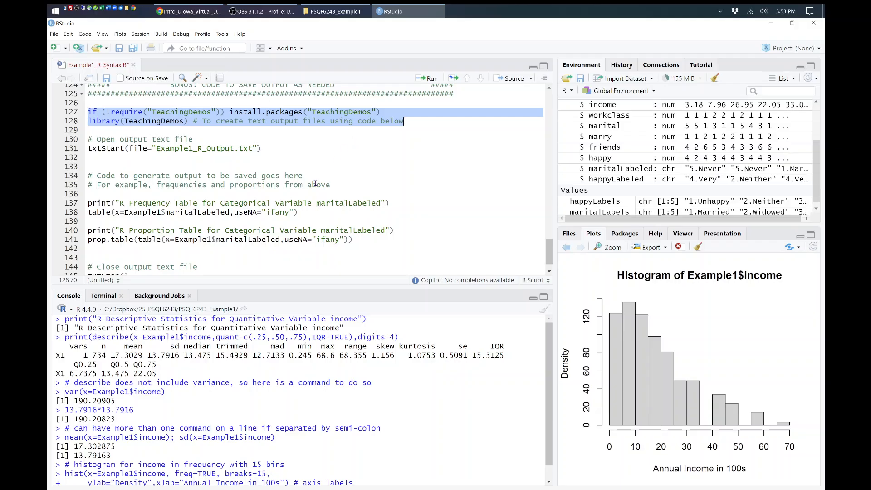
{"action": "key", "text": "ctrl+Return"}
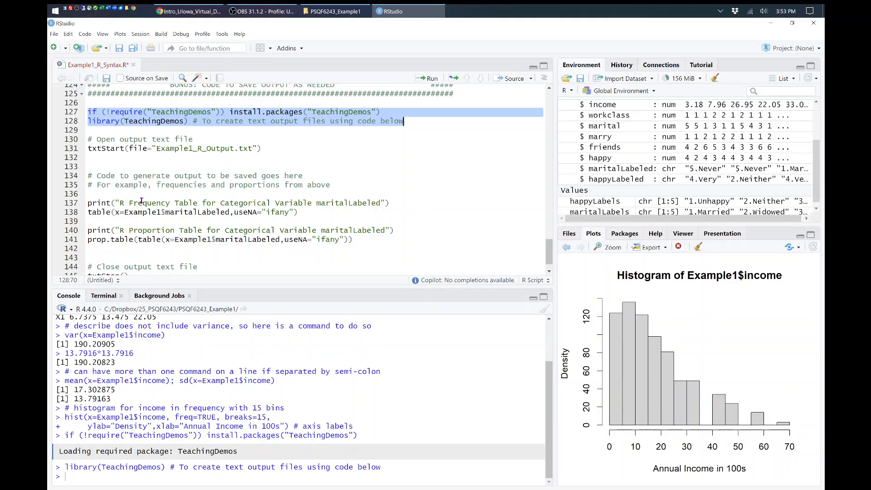
Run the txtStart command on line 131 to start copying output to Example1_R_Output.txt.
{"action": "left_click", "coordinate": [87, 148]}
{"action": "left_click_drag", "start_coordinate": [87, 148], "coordinate": [273, 148]}
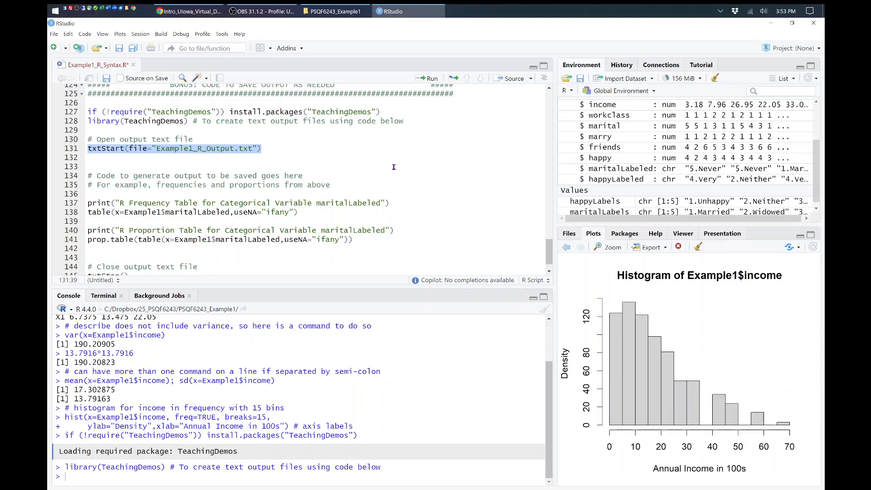
{"action": "key", "text": "ctrl+Return"}
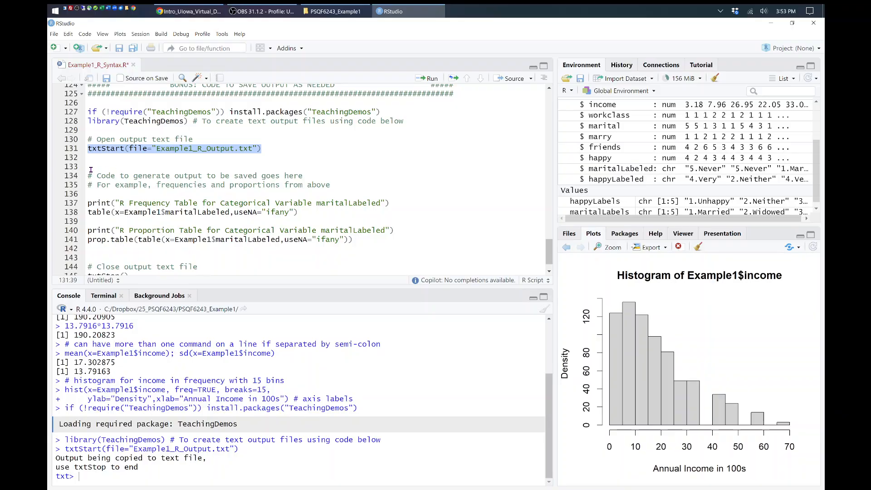
Run lines 137 to 138 and 140 to 141 to write the maritalLabeled frequency and proportion tables to the output file.
{"action": "left_click_drag", "start_coordinate": [90, 170], "coordinate": [364, 237]}
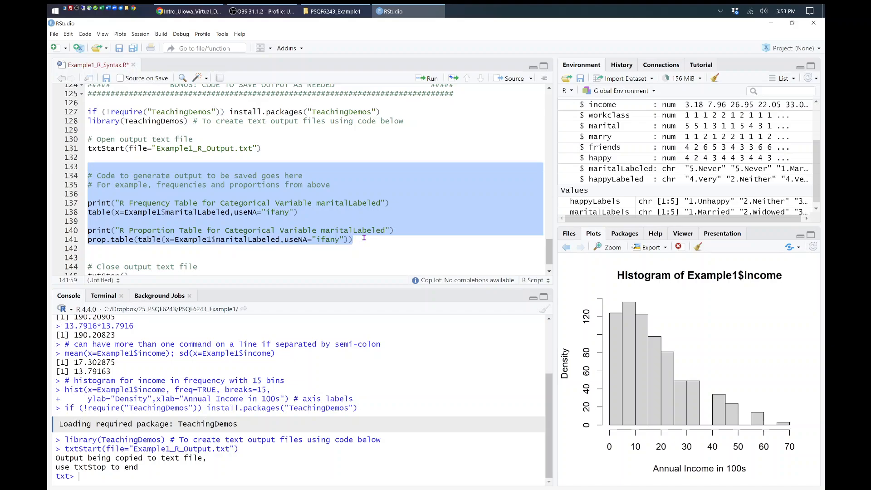
{"action": "key", "text": "Up"}
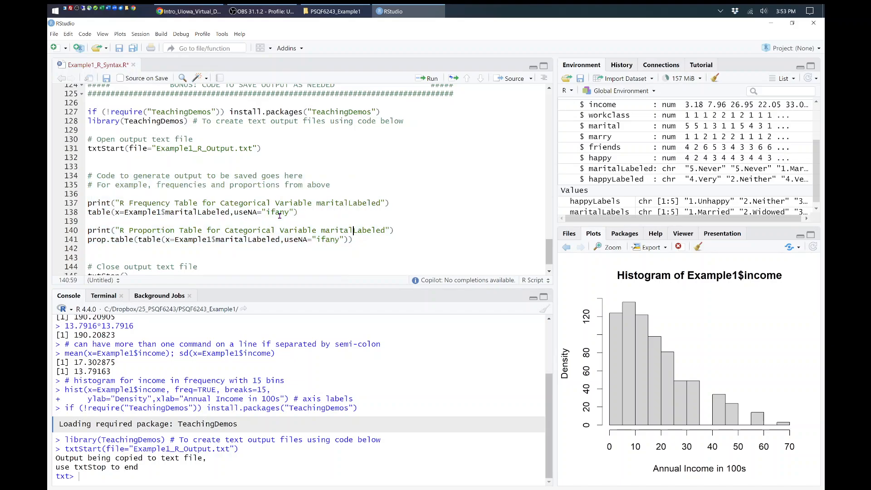
{"action": "left_click_drag", "start_coordinate": [298, 212], "coordinate": [72, 206]}
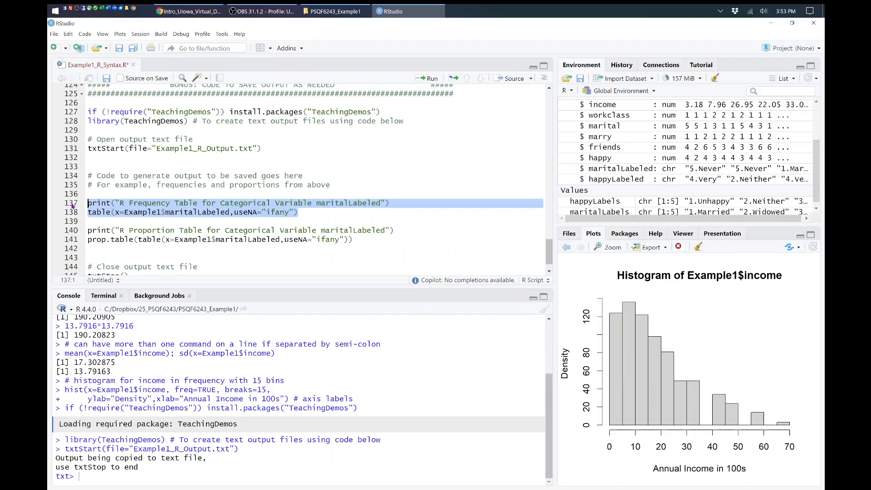
{"action": "key", "text": "ctrl+Return"}
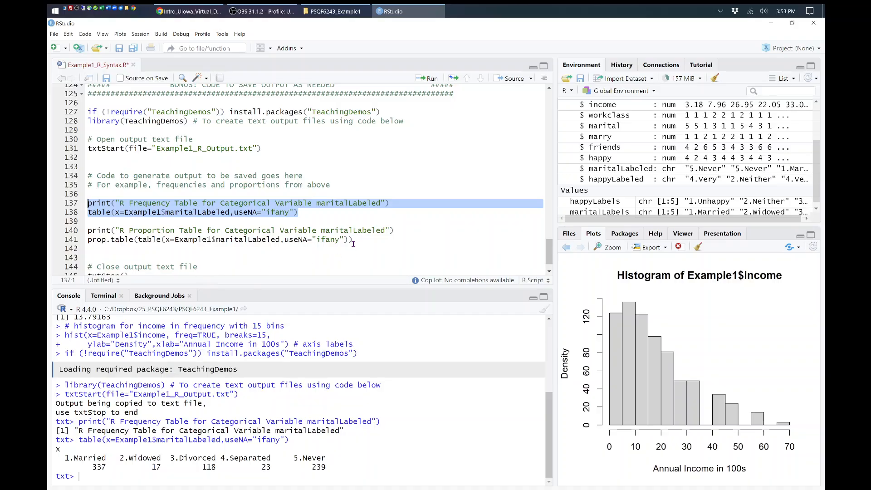
{"action": "left_click_drag", "start_coordinate": [353, 241], "coordinate": [77, 231]}
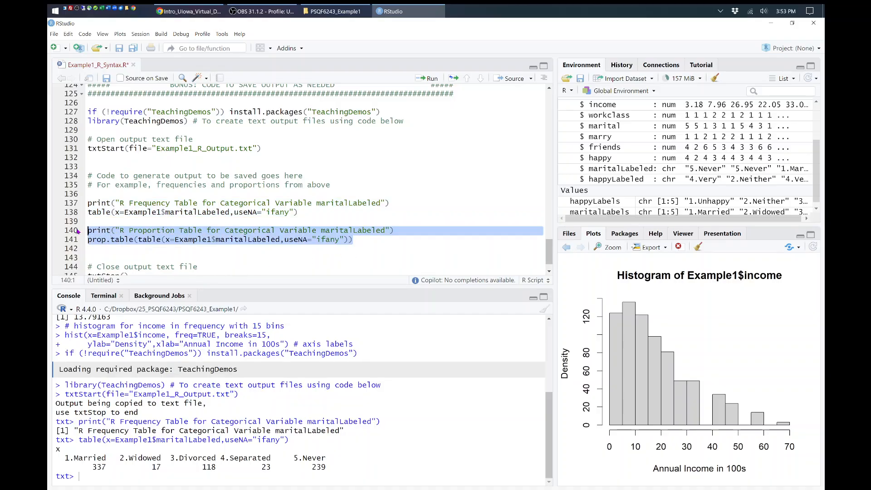
{"action": "key", "text": "ctrl+Return"}
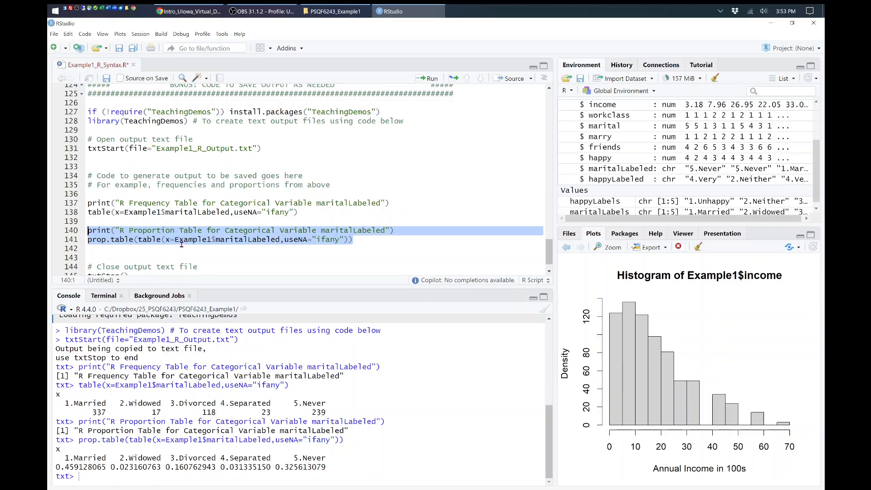
Run lines 144 and 145 with txtStop() to close the output text file.
{"action": "scroll", "coordinate": [182, 244], "scroll_direction": "down", "scroll_amount": 1}
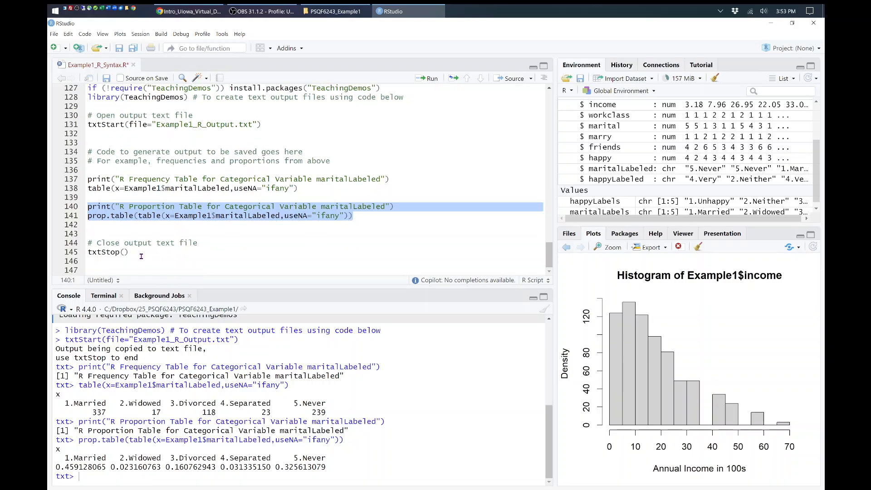
{"action": "left_click_drag", "start_coordinate": [141, 257], "coordinate": [78, 245]}
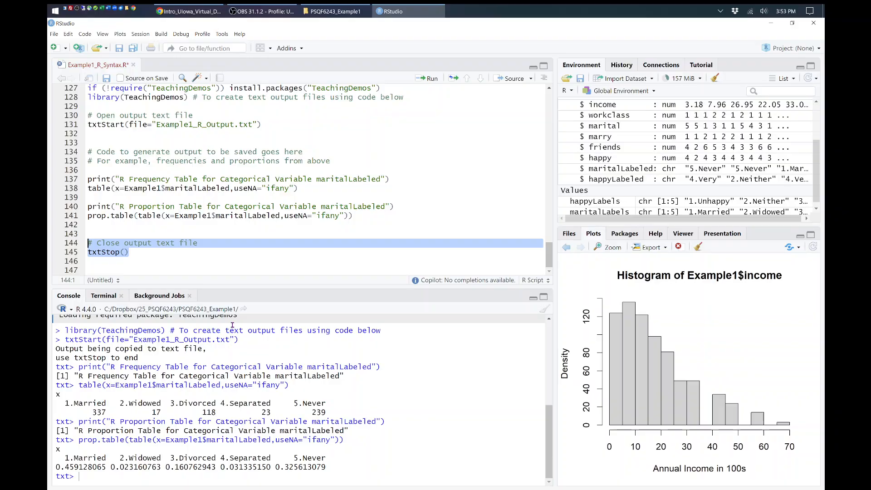
{"action": "key", "text": "ctrl+Return"}
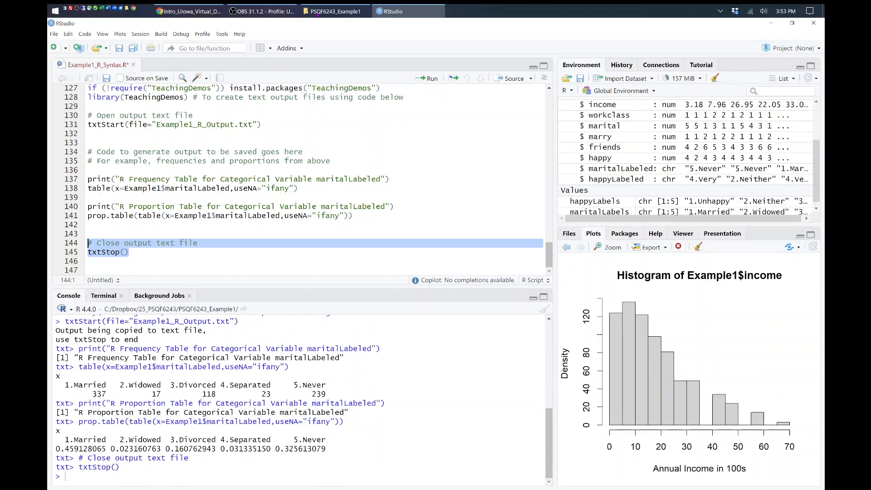
Open Example1_R_Output.txt from the PSQF6243_Example1 folder, examine the saved tables in a maximized TextPad window, and close it.
{"action": "left_click", "coordinate": [336, 11]}
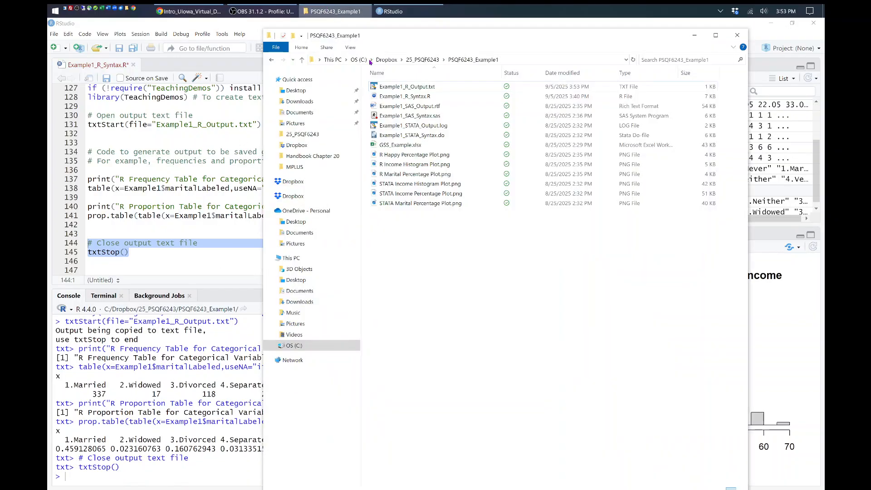
{"action": "double_click", "coordinate": [414, 89]}
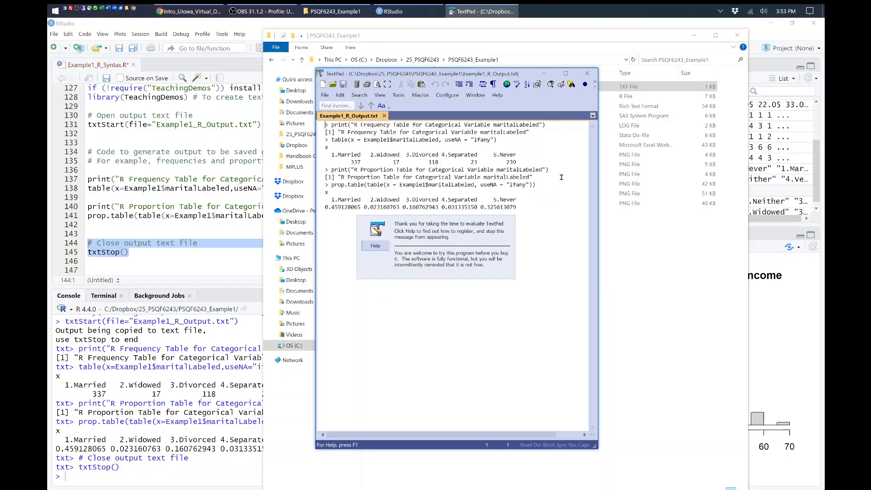
{"action": "left_click", "coordinate": [566, 73]}
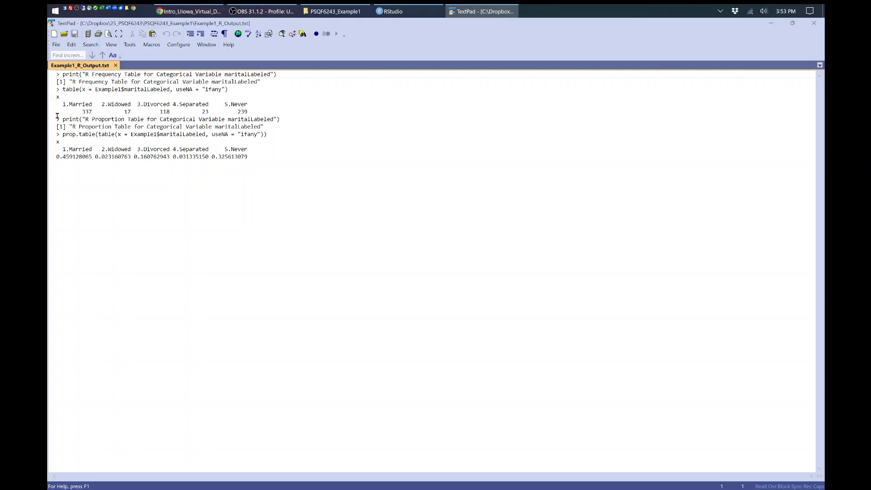
{"action": "left_click", "coordinate": [285, 119]}
{"action": "left_click", "coordinate": [814, 23]}
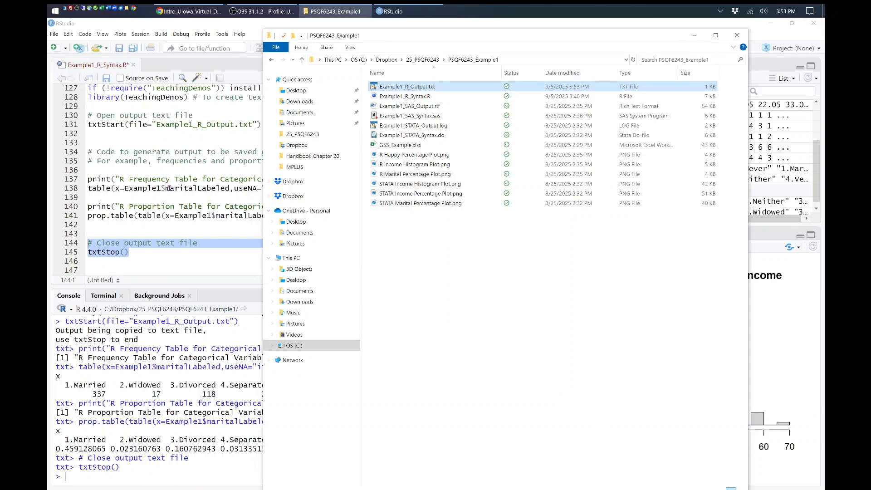
Switch back to RStudio and open the recent file Example2_R_Syntax.R from PSQF6272_Example2.
{"action": "left_click", "coordinate": [393, 11]}
{"action": "scroll", "coordinate": [204, 196], "scroll_direction": "up", "scroll_amount": 15}
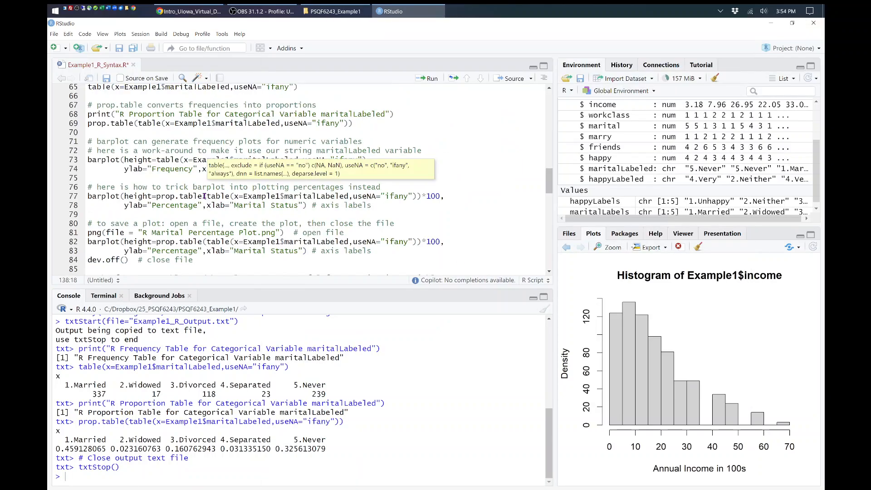
{"action": "left_click", "coordinate": [53, 34]}
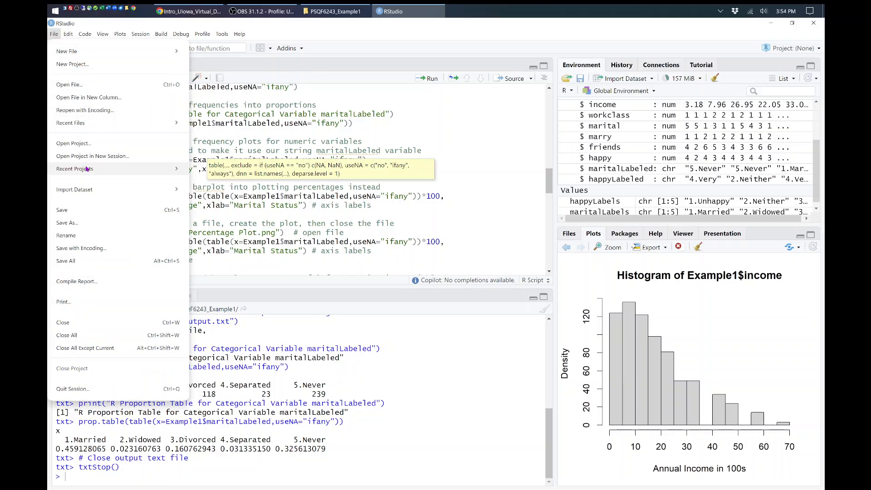
{"action": "mouse_move", "coordinate": [93, 122]}
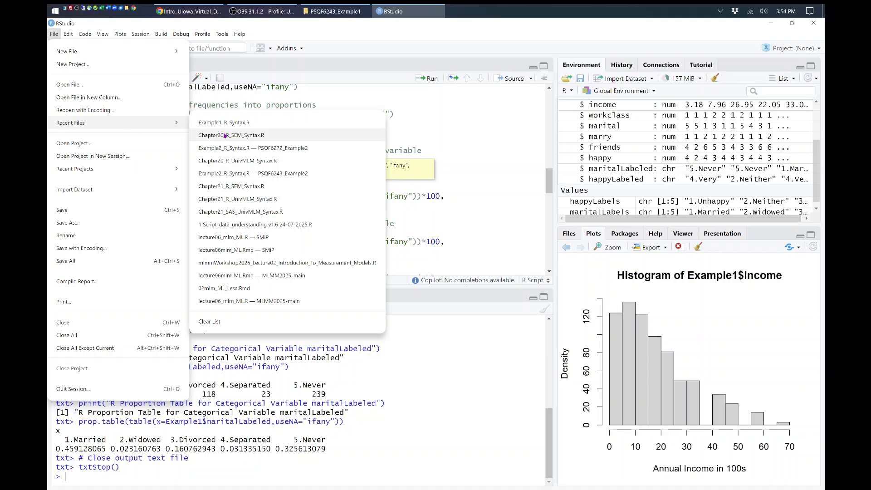
{"action": "left_click", "coordinate": [242, 148]}
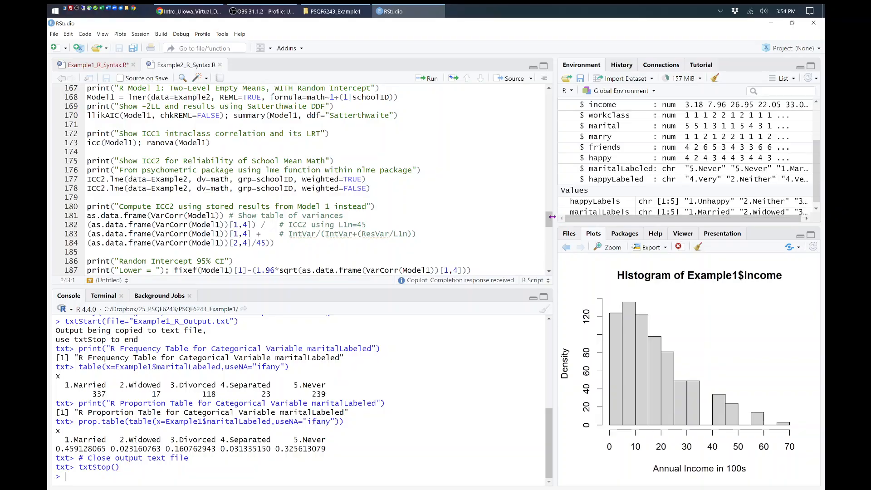
Find and highlight the txtComment command on line 164 that inserts blank space in the output.
{"action": "mouse_move", "coordinate": [550, 219]}
{"action": "left_mouse_down"}
{"action": "mouse_move", "coordinate": [552, 230]}
{"action": "mouse_move", "coordinate": [550, 200]}
{"action": "mouse_move", "coordinate": [550, 214]}
{"action": "left_mouse_up"}
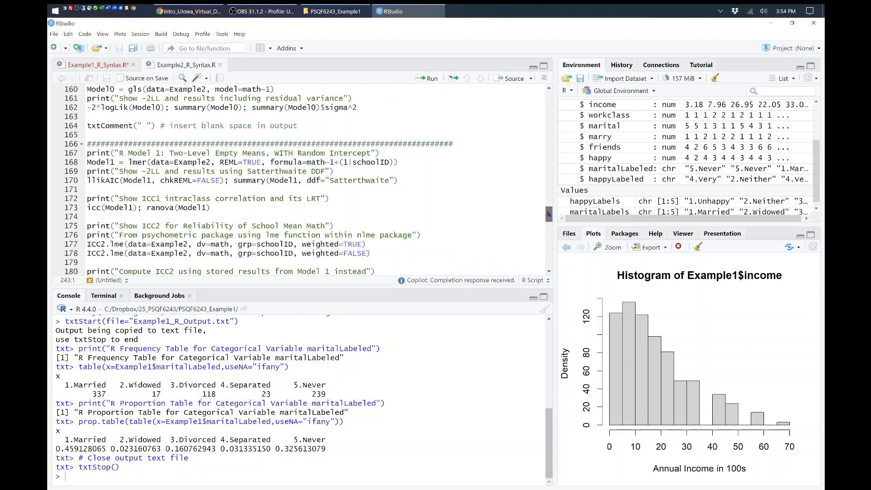
{"action": "left_click_drag", "start_coordinate": [302, 128], "coordinate": [64, 128]}
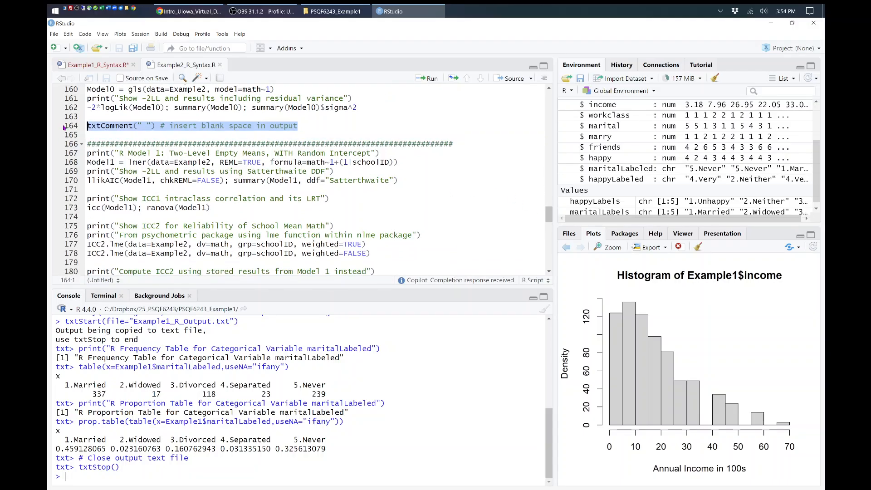
{"action": "left_click", "coordinate": [220, 126]}
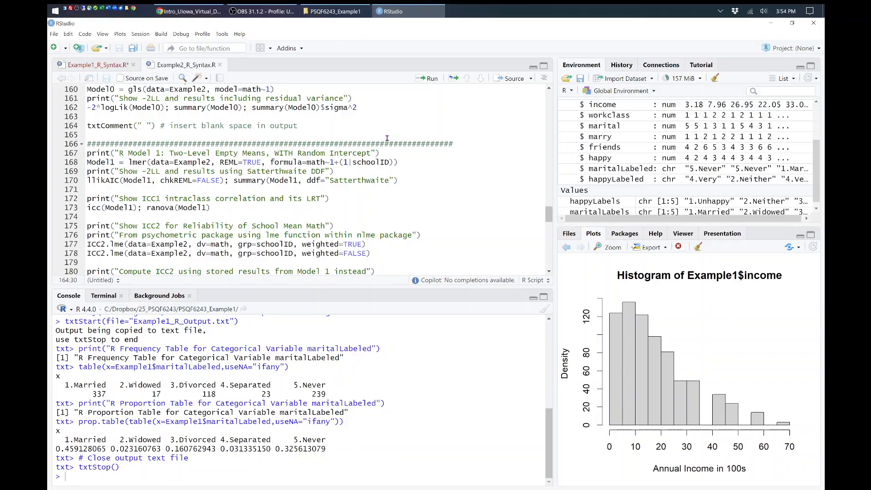
{"action": "left_click", "coordinate": [310, 127]}
{"action": "left_click_drag", "start_coordinate": [309, 128], "coordinate": [85, 130]}
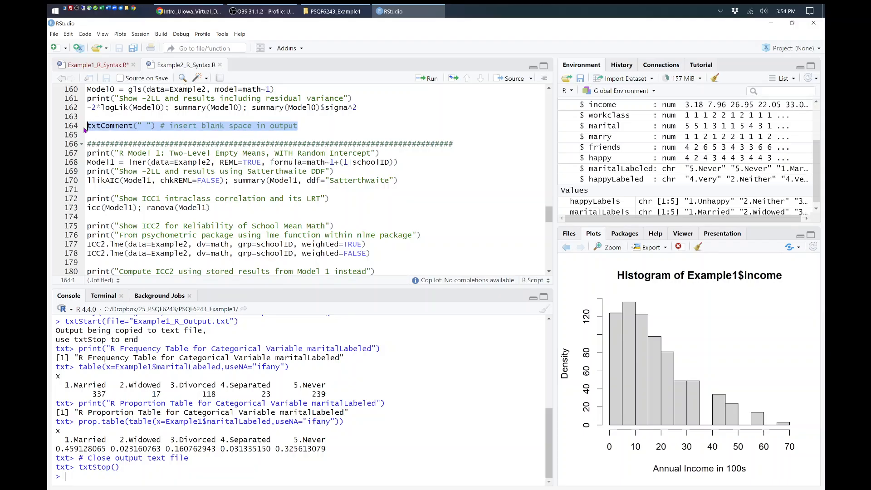
Return to the output-saving section of Example1_R_Syntax.R and create a new blank R script.
{"action": "left_click", "coordinate": [129, 68]}
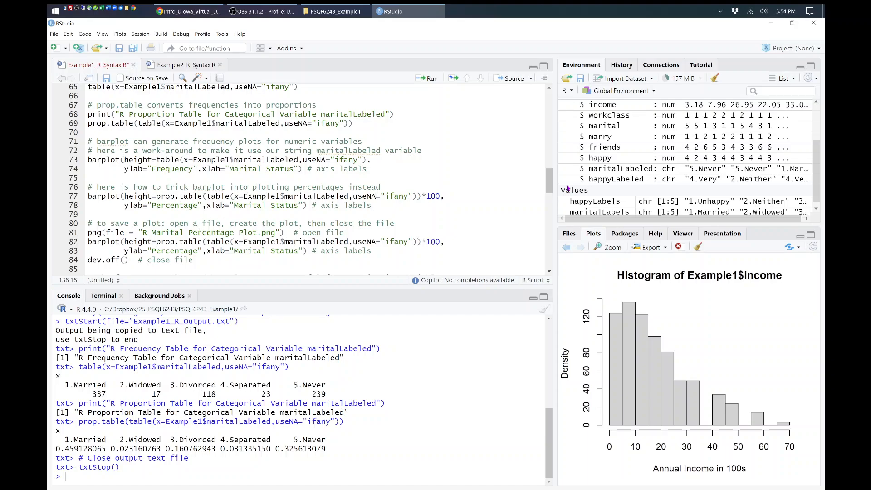
{"action": "left_click_drag", "start_coordinate": [548, 181], "coordinate": [545, 265]}
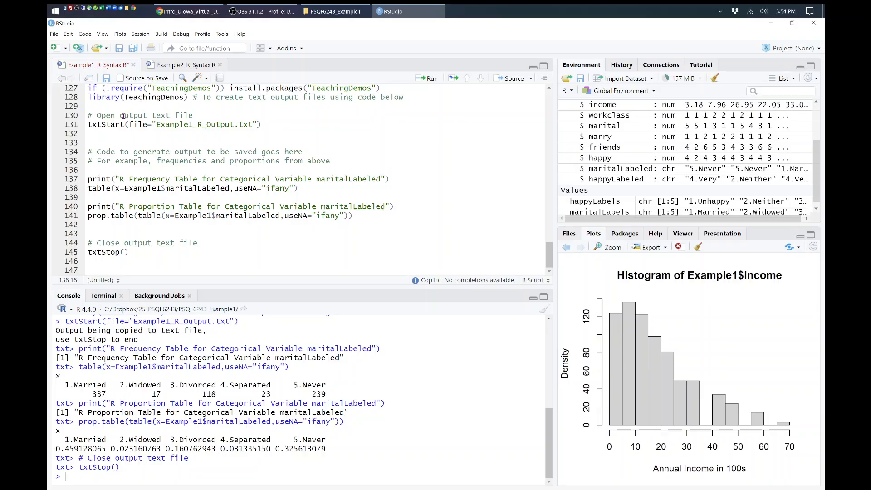
{"action": "left_click", "coordinate": [52, 48]}
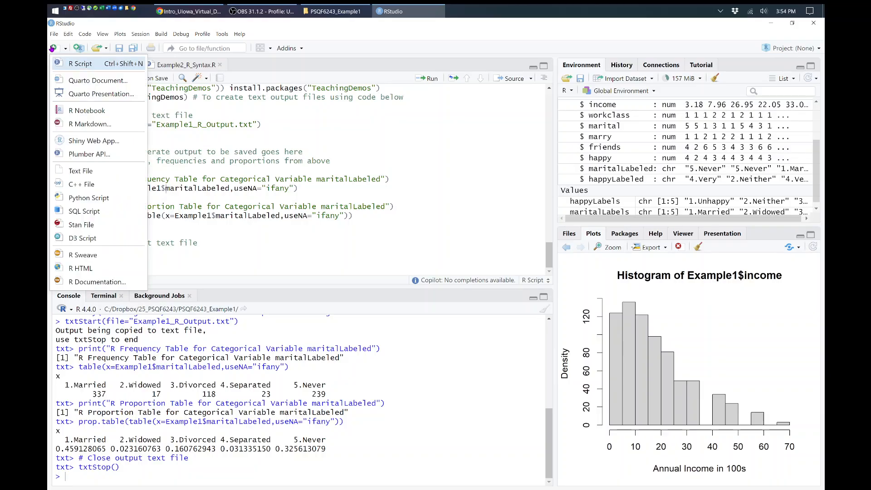
{"action": "left_click", "coordinate": [87, 67]}
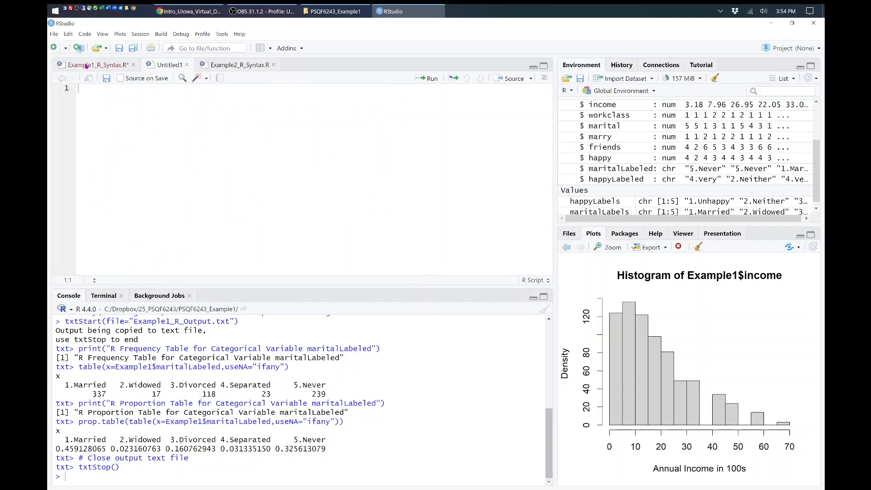
Switch to Chrome to view the Intro_UIowa_Virtual_Desktop.pdf instructions.
{"action": "left_click", "coordinate": [201, 7]}
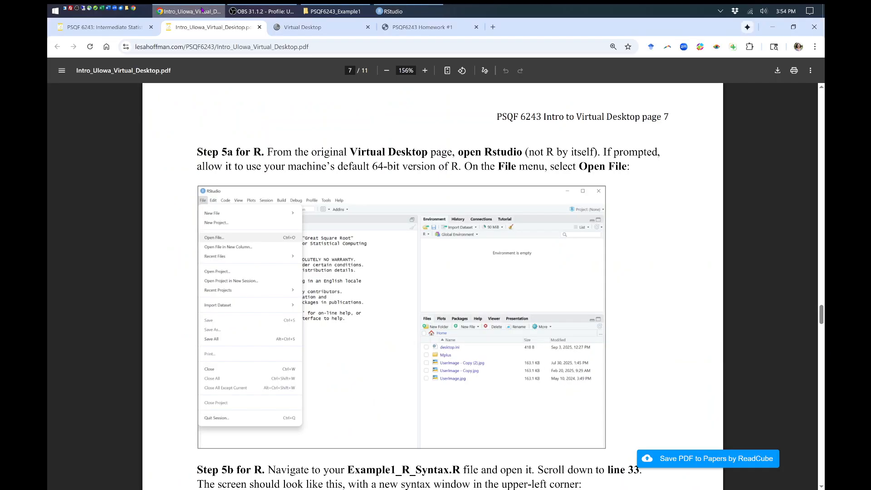
Open the R starter syntax from the PSQF6243 Homework #1 page and copy all of it into the blank RStudio script.
{"action": "left_click", "coordinate": [408, 28]}
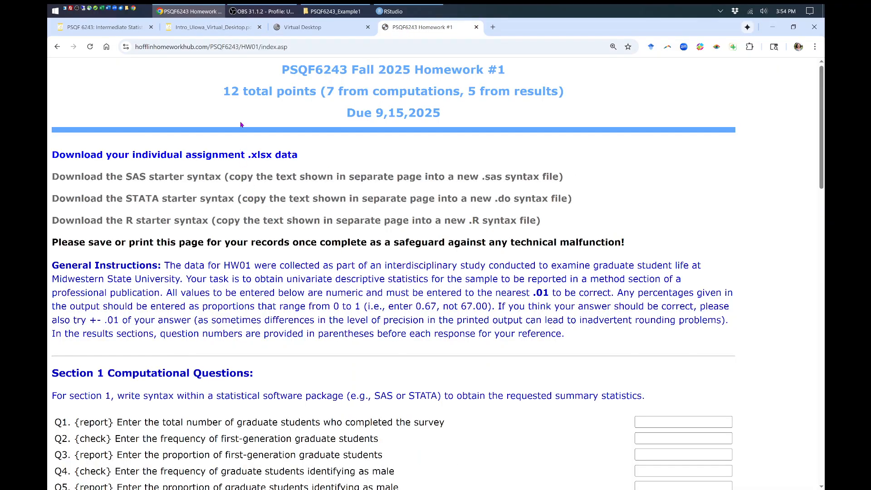
{"action": "left_click", "coordinate": [208, 223]}
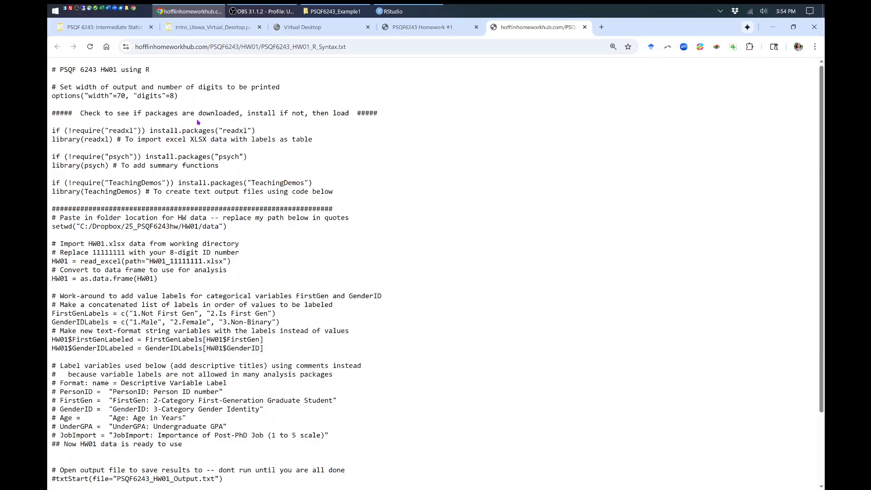
{"action": "key", "text": "ctrl+a"}
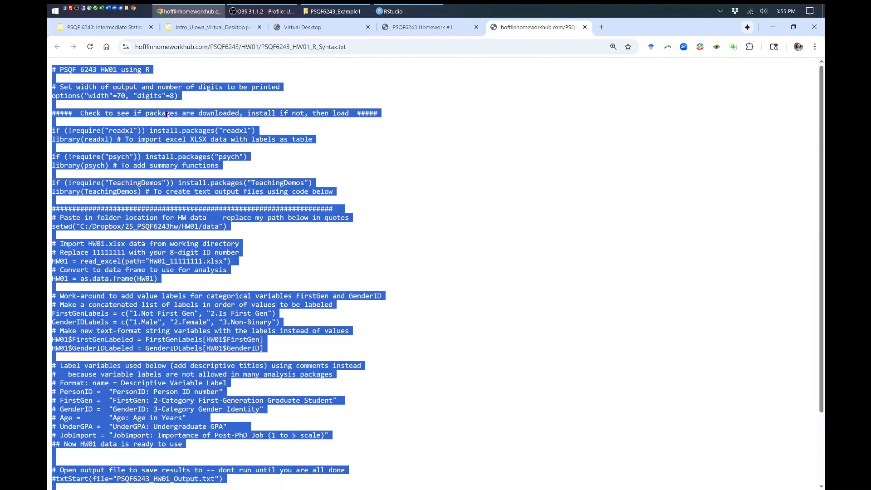
{"action": "key", "text": "alt+Tab"}
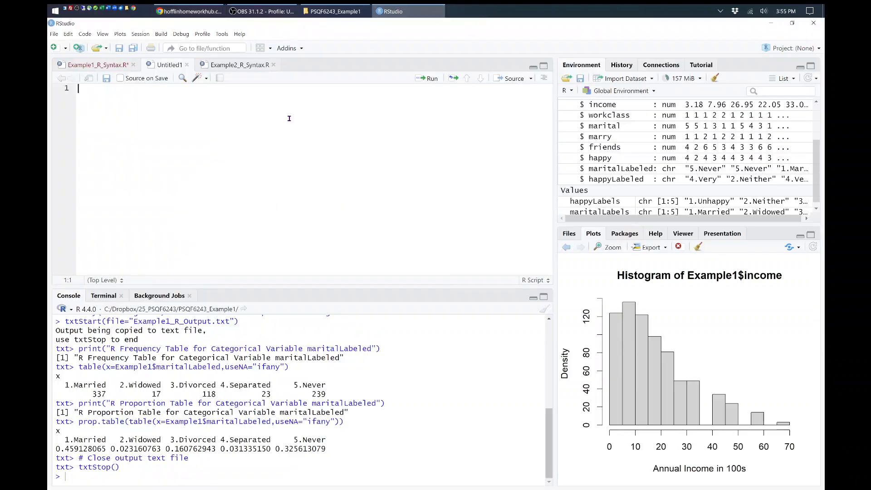
{"action": "key", "text": "ctrl+v"}
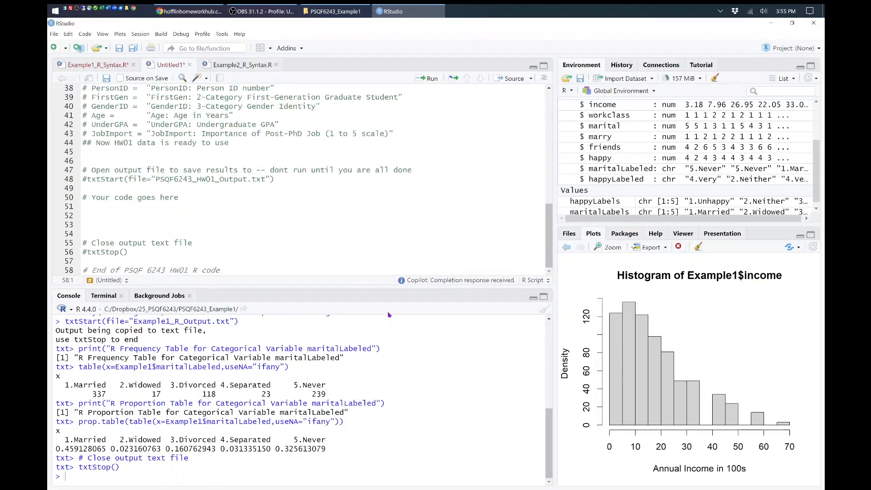
Enlarge the script editor over the console and highlight the package installation and loading code on lines 8 to 15.
{"action": "left_click_drag", "start_coordinate": [384, 290], "coordinate": [354, 474]}
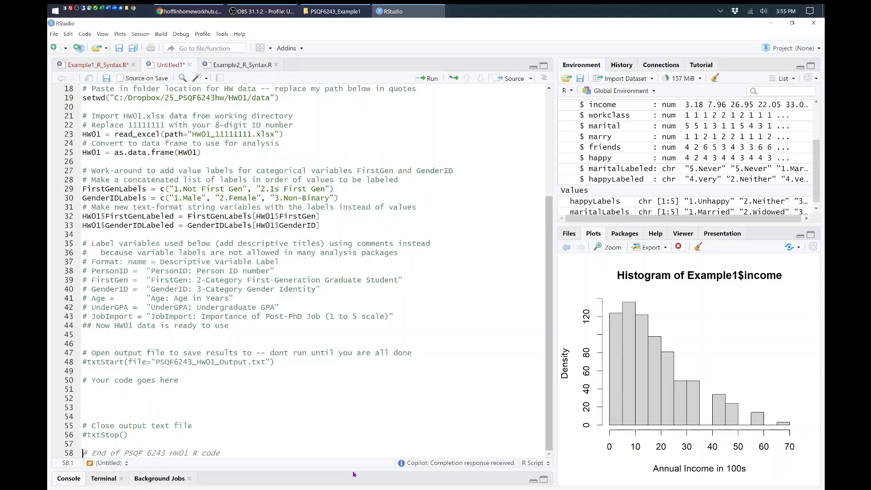
{"action": "left_click_drag", "start_coordinate": [548, 251], "coordinate": [540, 130]}
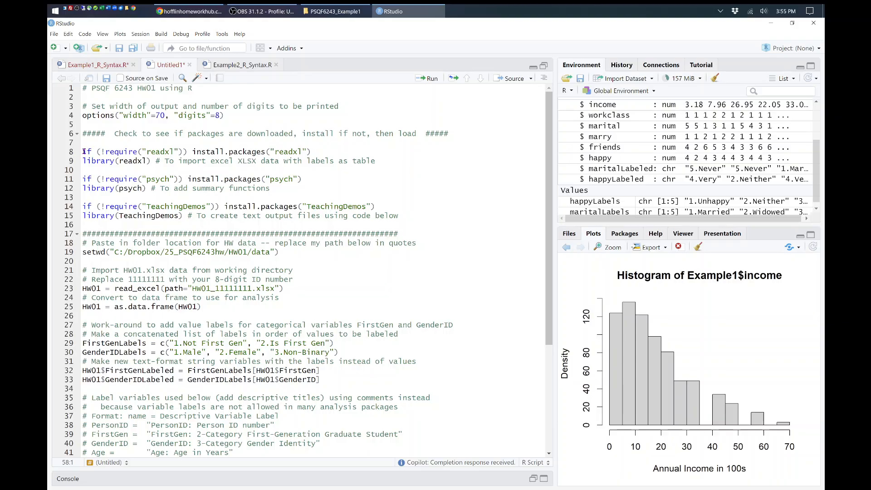
{"action": "left_click_drag", "start_coordinate": [84, 151], "coordinate": [415, 217]}
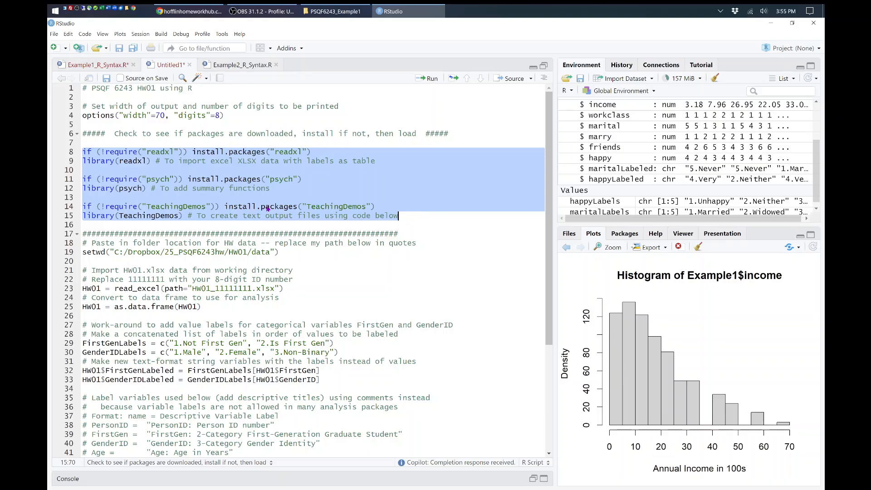
{"action": "scroll", "coordinate": [267, 209], "scroll_direction": "down", "scroll_amount": 5}
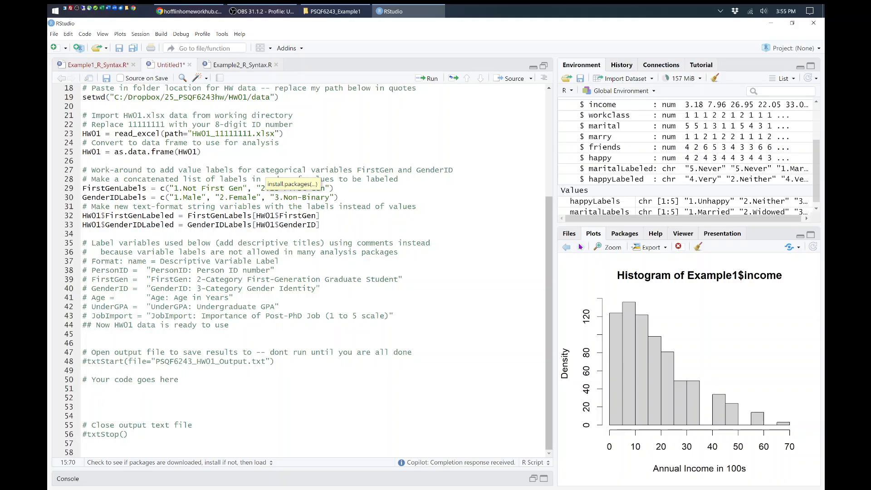
{"action": "scroll", "coordinate": [359, 217], "scroll_direction": "up", "scroll_amount": 3}
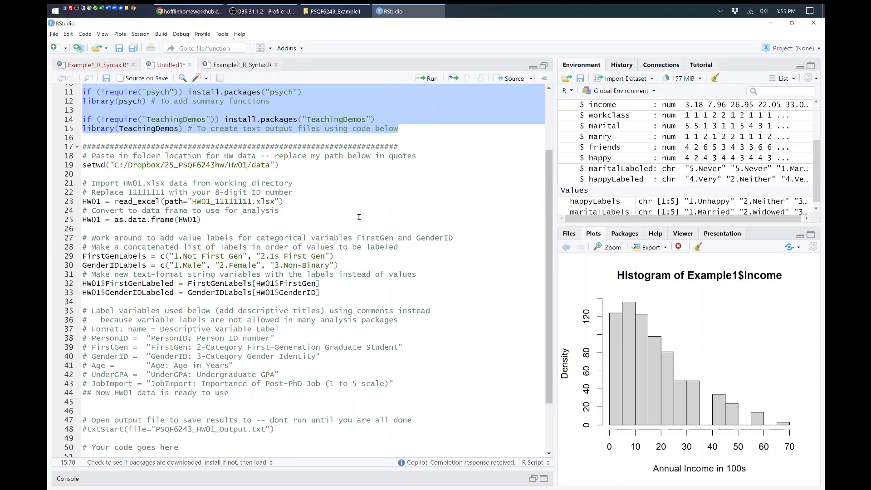
Highlight the working directory path on line 19 and the ID placeholder in the read_excel file name on line 23.
{"action": "left_click", "coordinate": [115, 165]}
{"action": "left_click", "coordinate": [272, 165], "text": "shift"}
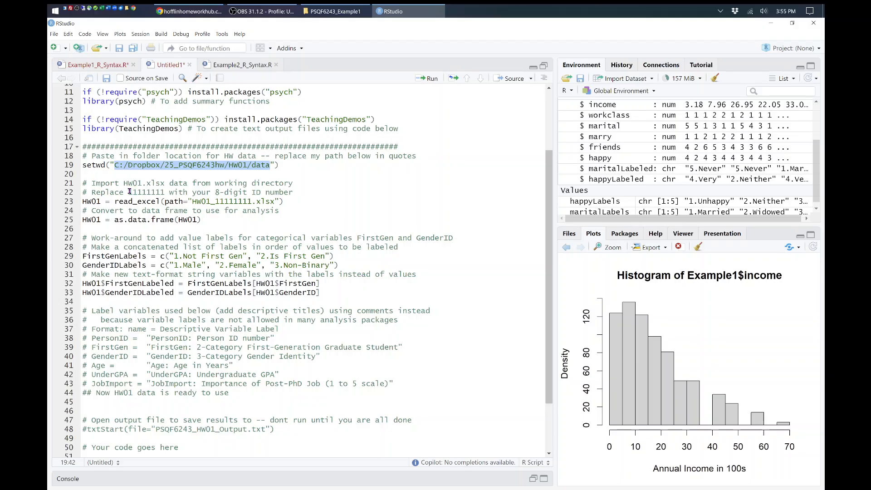
{"action": "left_click", "coordinate": [216, 201]}
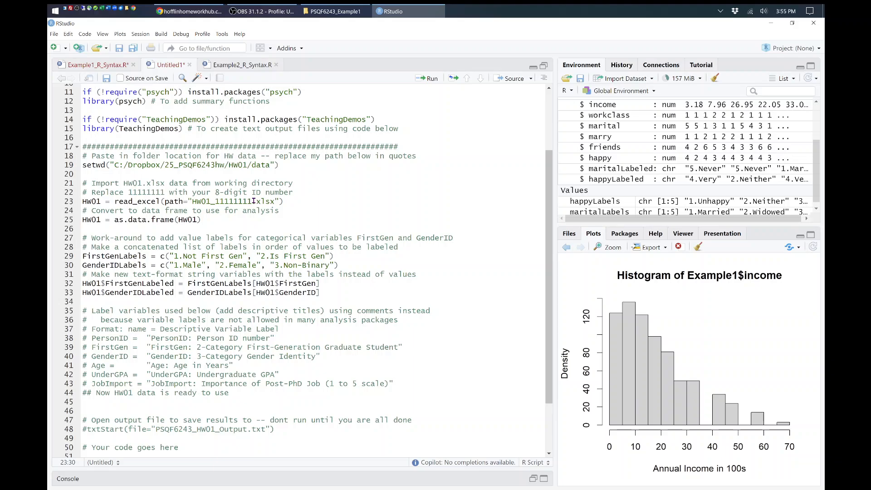
{"action": "left_click", "coordinate": [252, 202], "text": "shift"}
Highlight the value-label and variable-label code for the HW01 data on lines 27 to 44.
{"action": "left_click", "coordinate": [82, 238]}
{"action": "left_click", "coordinate": [323, 275], "text": "shift"}
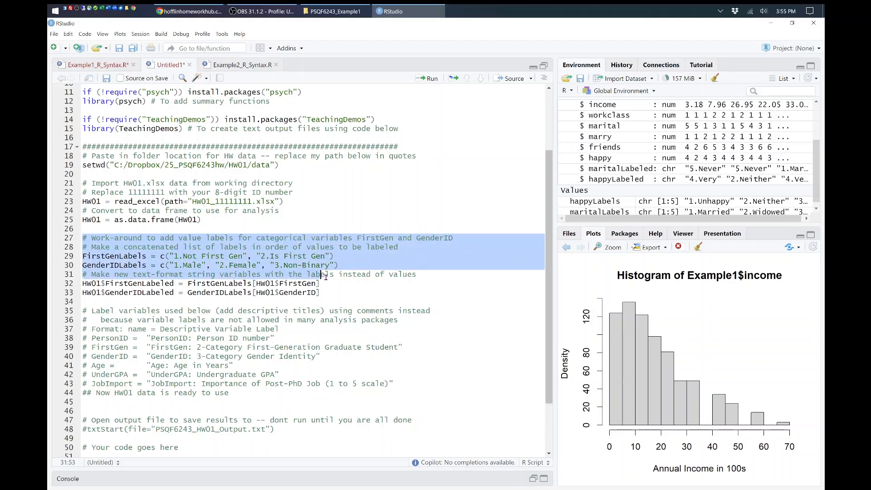
{"action": "left_click_drag", "start_coordinate": [324, 277], "coordinate": [345, 391]}
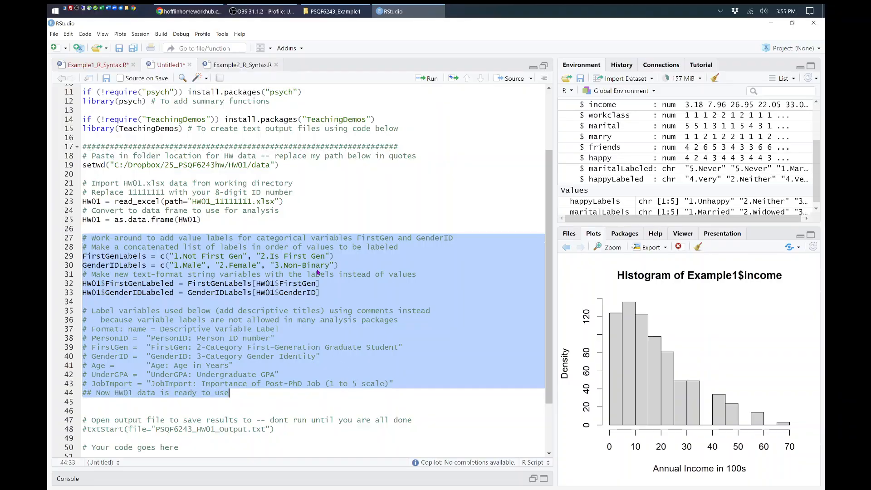
Uncomment the txtStart command on line 48 and comment it out again.
{"action": "scroll", "coordinate": [181, 272], "scroll_direction": "down", "scroll_amount": 2}
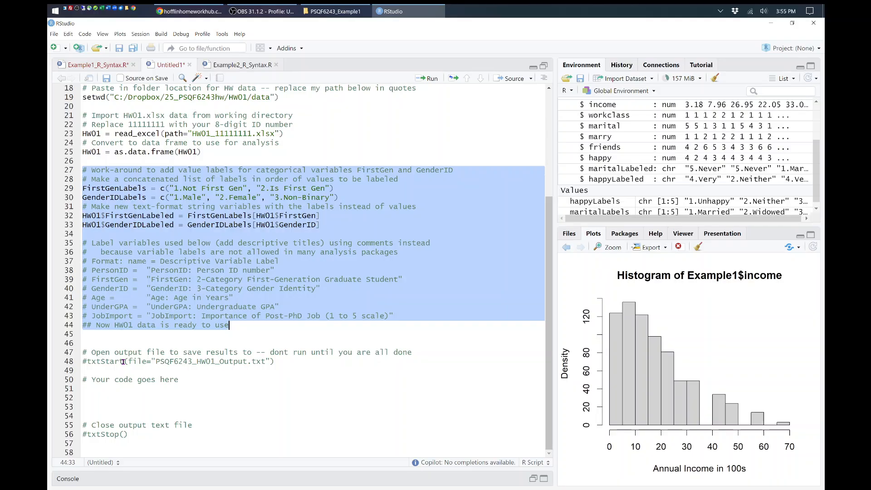
{"action": "left_click", "coordinate": [87, 362]}
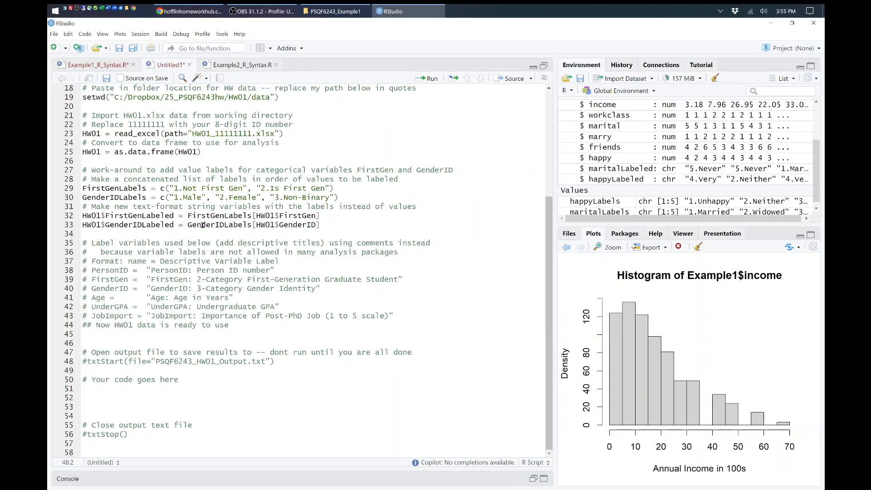
{"action": "key", "text": "BackSpace"}
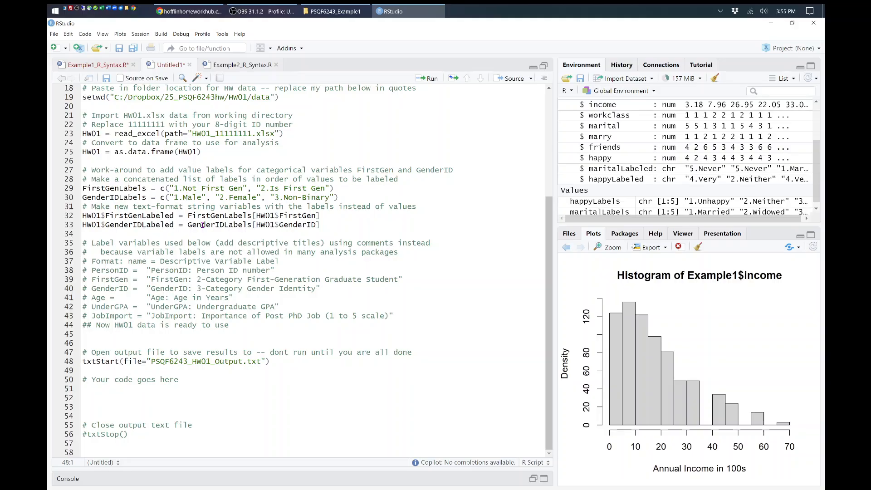
{"action": "type", "text": "#"}
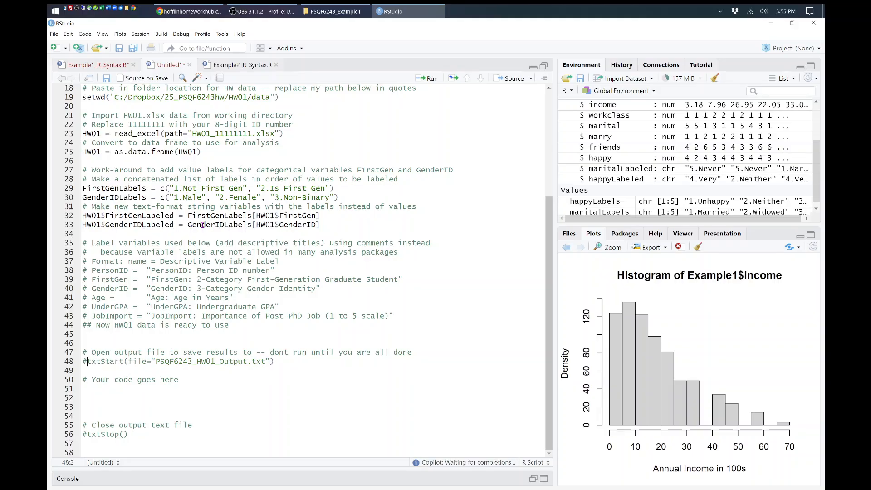
Copy the income descriptive statistics code on lines 94–95 of Example1_R_Syntax.R into the homework script below "Your code goes here".
{"action": "key", "text": "Down"}
{"action": "key", "text": "Down"}
{"action": "key", "text": "Down"}
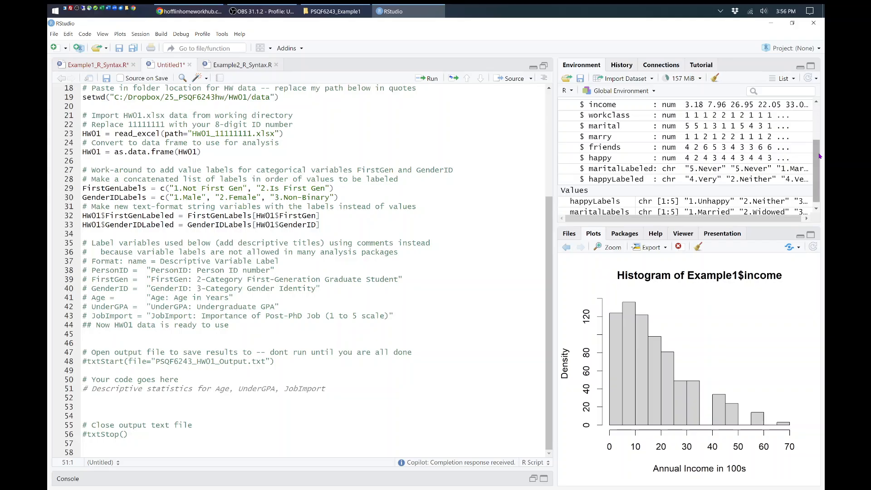
{"action": "scroll", "coordinate": [820, 156], "scroll_direction": "up", "scroll_amount": 2}
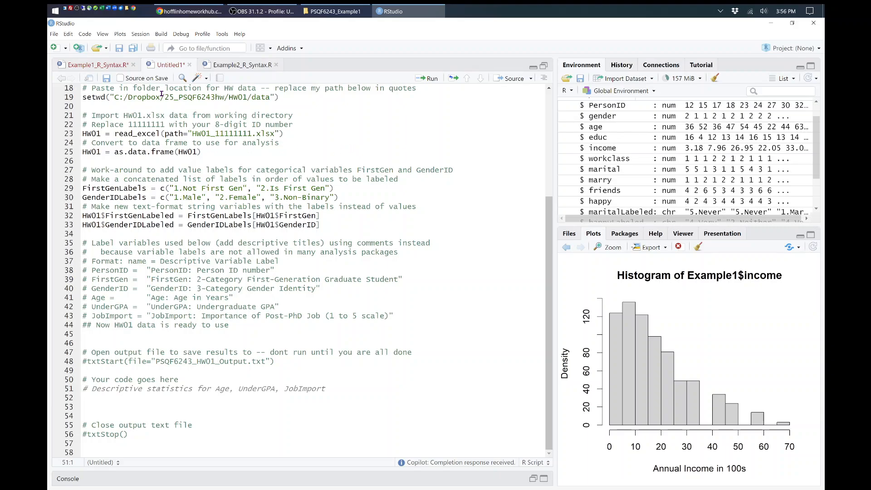
{"action": "left_click", "coordinate": [110, 67]}
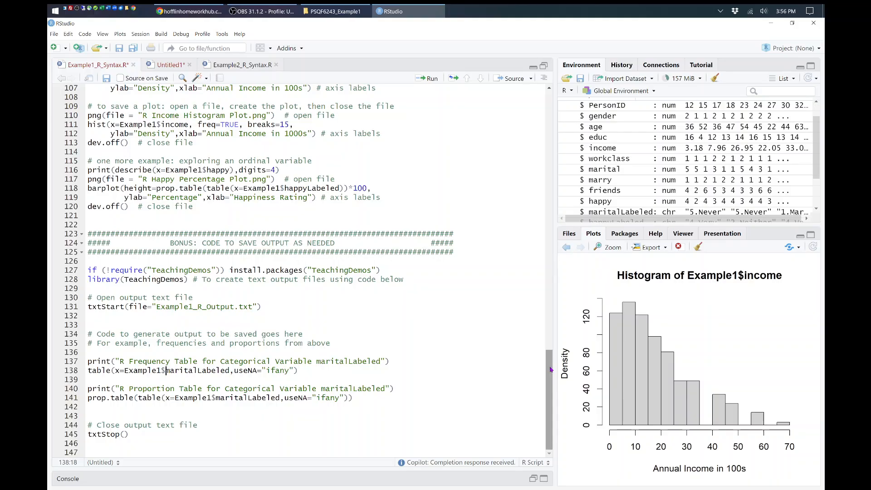
{"action": "left_click_drag", "start_coordinate": [551, 370], "coordinate": [561, 307]}
{"action": "left_click", "coordinate": [380, 207]}
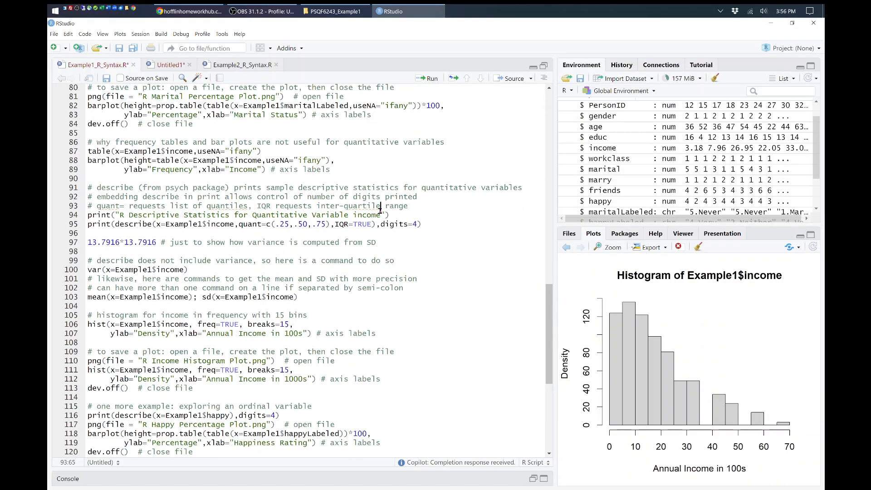
{"action": "left_click_drag", "start_coordinate": [421, 224], "coordinate": [74, 216]}
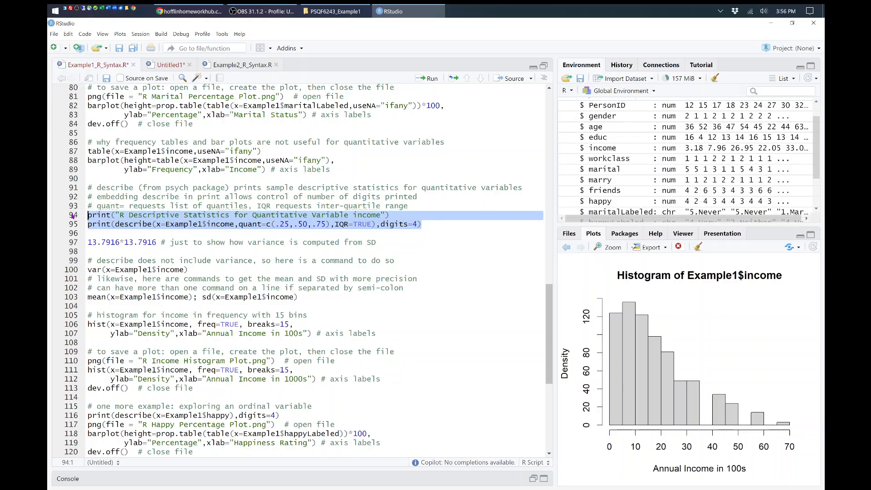
{"action": "left_click", "coordinate": [165, 65]}
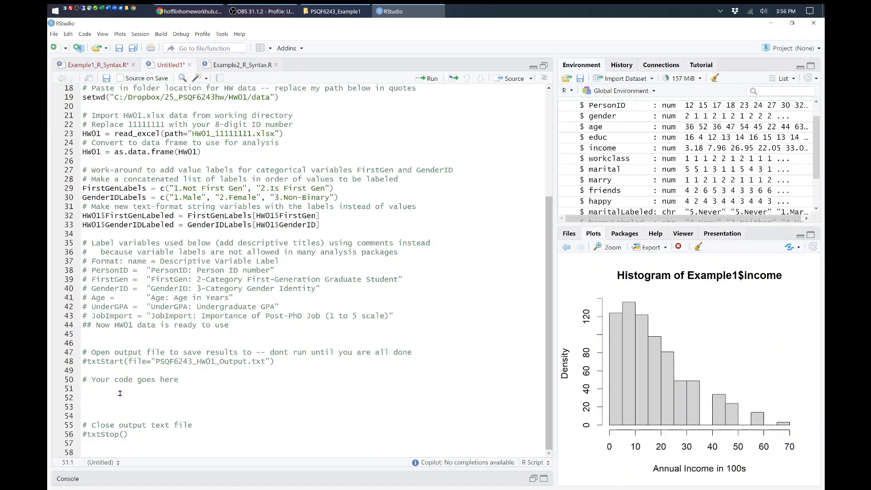
{"action": "type", "text": "print(\"R Descriptive Statistics for Quantitative Variable income\") print(describe(x=Example1$income,quant=c(.25,.50,.75),IQR=TRUE),digits=4)"}
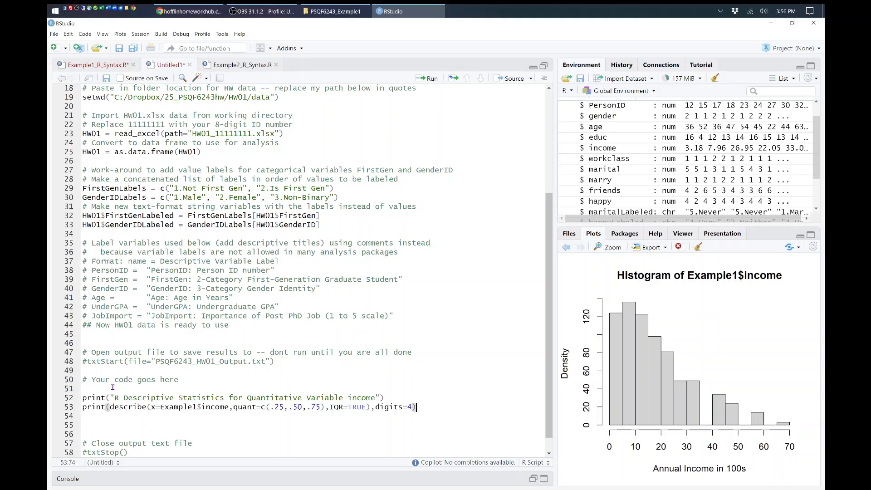
Change the variable name in the pasted print title to age and the data frame in the describe command to HW01.
{"action": "double_click", "coordinate": [362, 397]}
{"action": "type", "text": "age"}
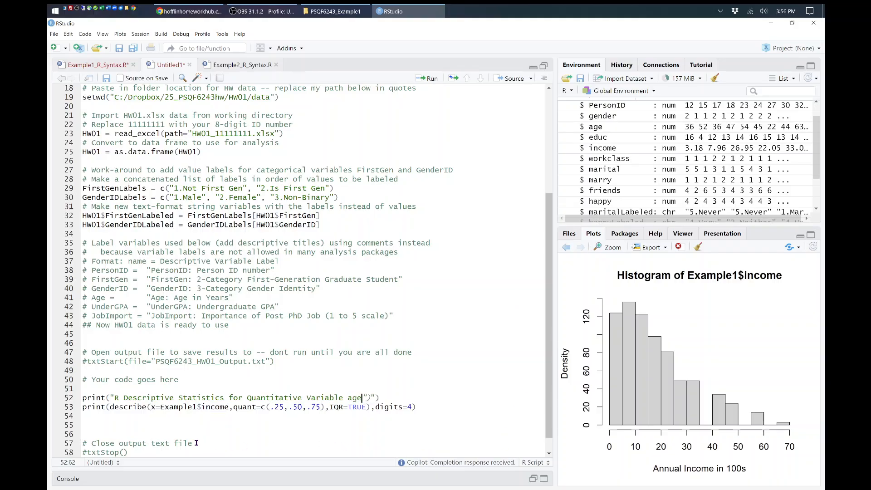
{"action": "left_click_drag", "start_coordinate": [164, 407], "coordinate": [197, 407]}
{"action": "type", "text": "HW01"}
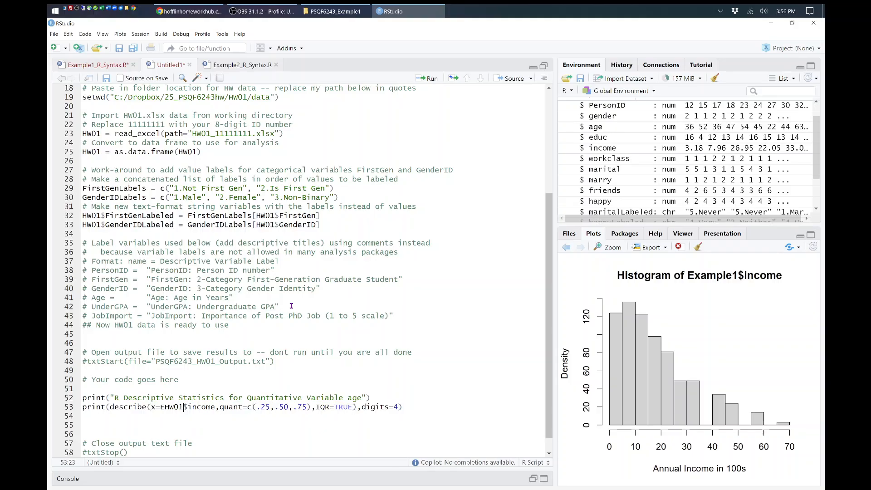
{"action": "key", "text": "Left"}
{"action": "key", "text": "Left"}
{"action": "key", "text": "Left"}
{"action": "key", "text": "BackSpace"}
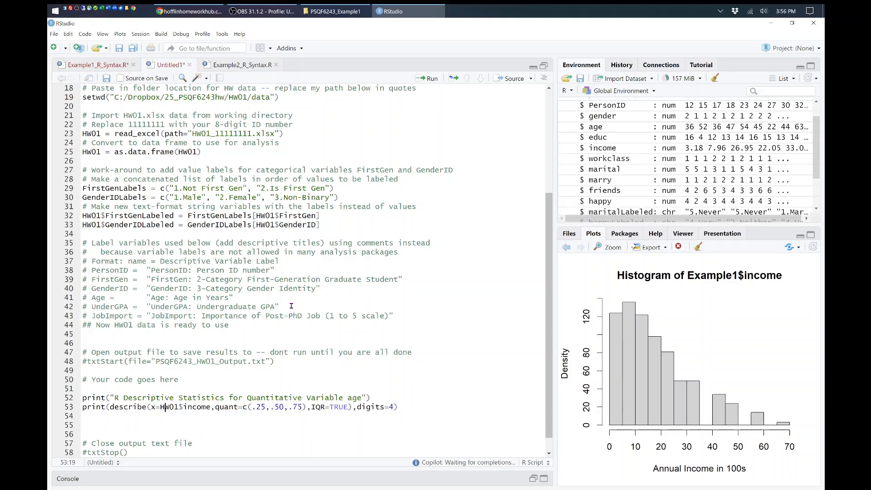
Replace the income variable in the HW01 describe command with age.
{"action": "key", "text": "Right"}
{"action": "key", "text": "Right"}
{"action": "key", "text": "Right"}
{"action": "key", "text": "shift+Right"}
{"action": "key", "text": "shift+Right"}
{"action": "key", "text": "shift+Right"}
{"action": "key", "text": "shift+Right"}
{"action": "key", "text": "shift+Right"}
{"action": "key", "text": "shift+Right"}
{"action": "type", "text": "age"}
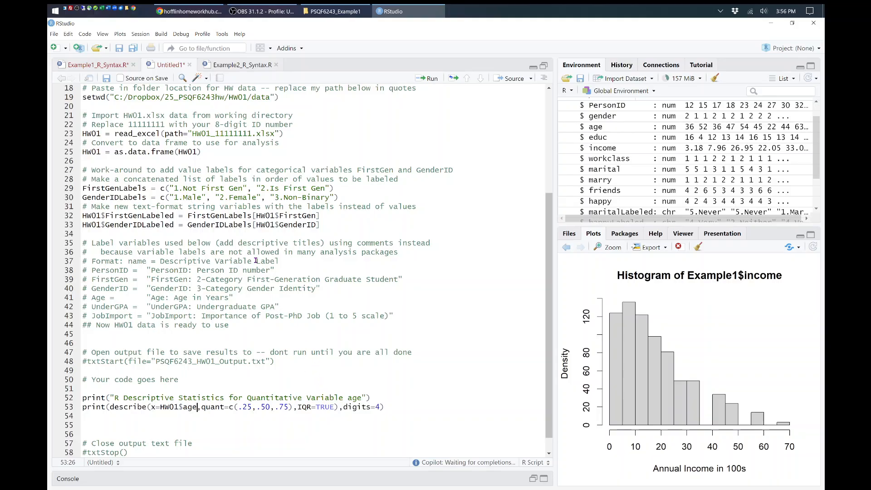
Compare the homework script with Example1_R_Syntax.R, highlighting the Example1 data frame name in the table command on line 65.
{"action": "left_click", "coordinate": [113, 65]}
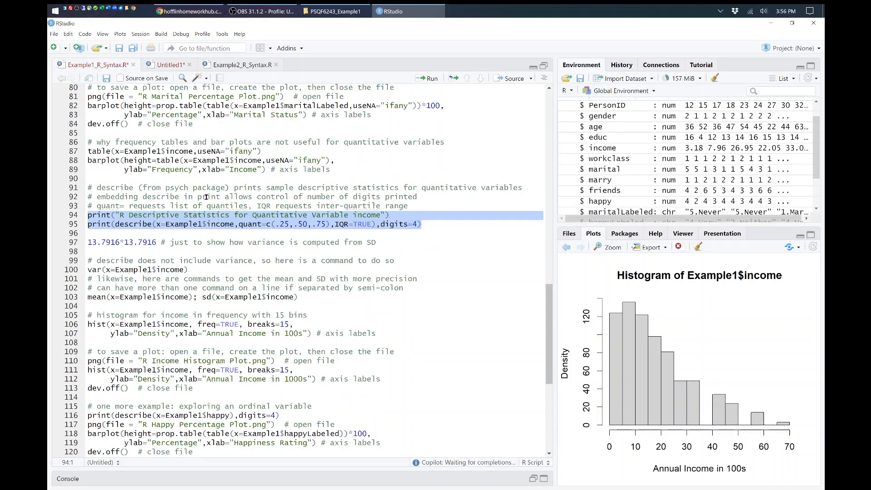
{"action": "left_click", "coordinate": [172, 65]}
{"action": "scroll", "coordinate": [246, 223], "scroll_direction": "up", "scroll_amount": 5}
{"action": "scroll", "coordinate": [245, 223], "scroll_direction": "down", "scroll_amount": 5}
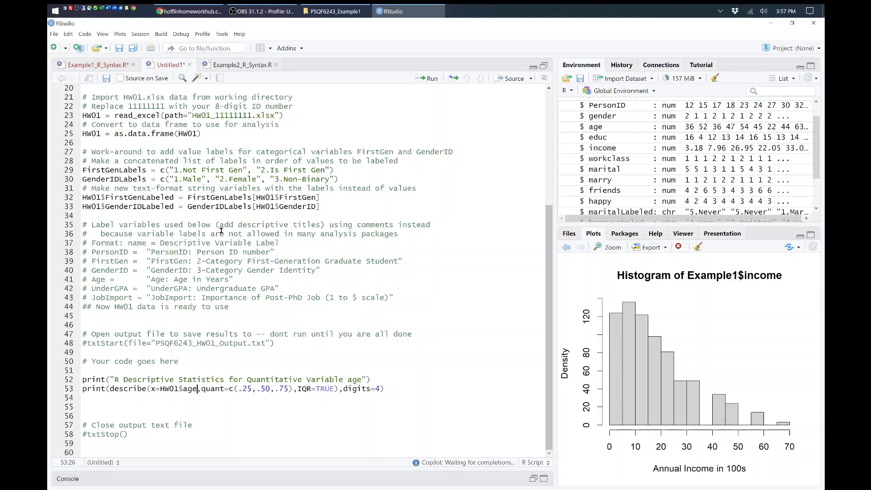
{"action": "left_click", "coordinate": [216, 244]}
{"action": "left_click", "coordinate": [112, 65]}
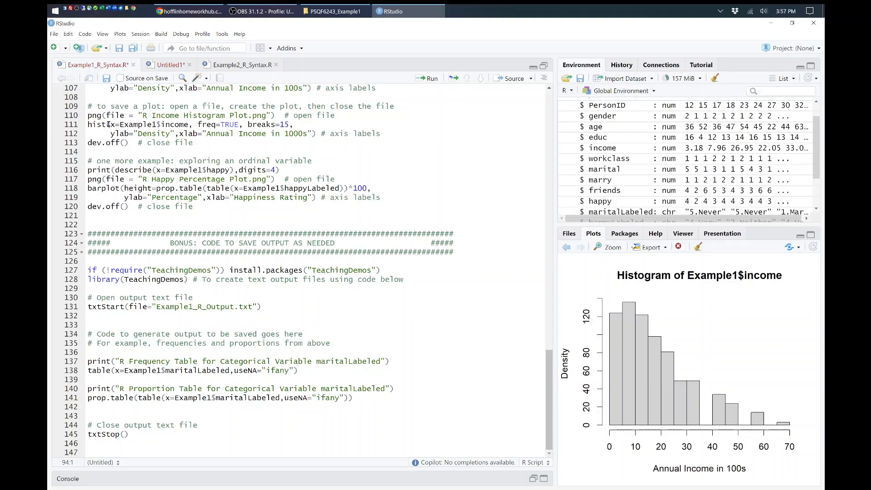
{"action": "scroll", "coordinate": [135, 168], "scroll_direction": "up", "scroll_amount": 20}
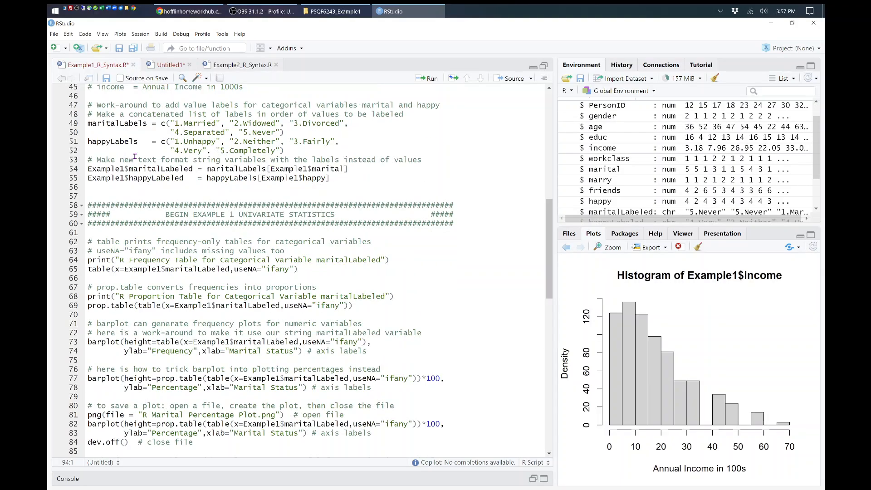
{"action": "double_click", "coordinate": [146, 271]}
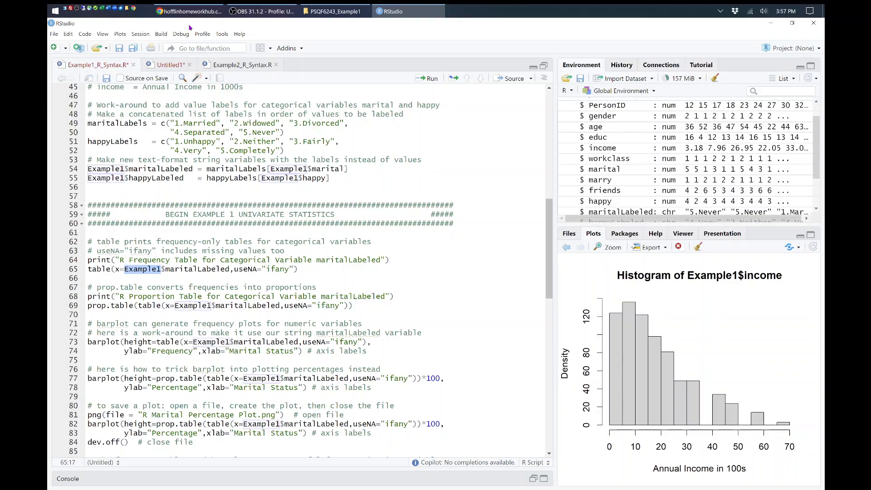
{"action": "left_click", "coordinate": [170, 65]}
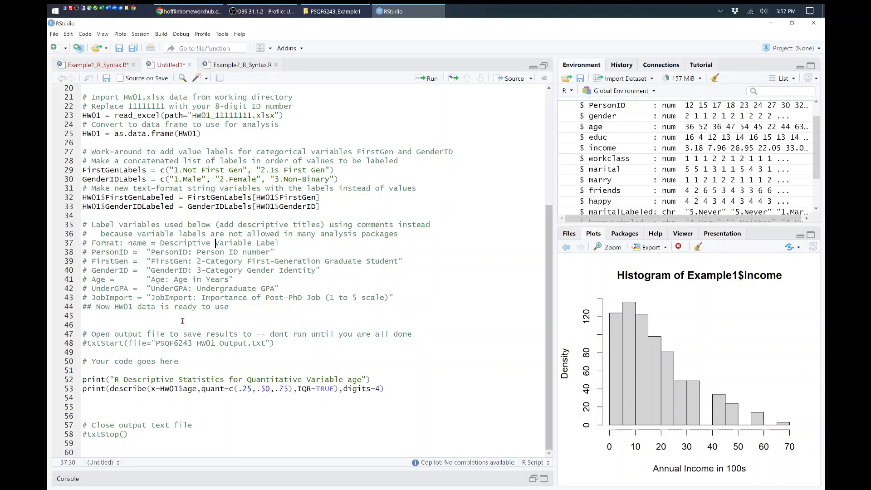
Set up a find-and-replace over the whole homework script, with Example1 as the search text and HW01 as the replacement.
{"action": "key", "text": "ctrl+a"}
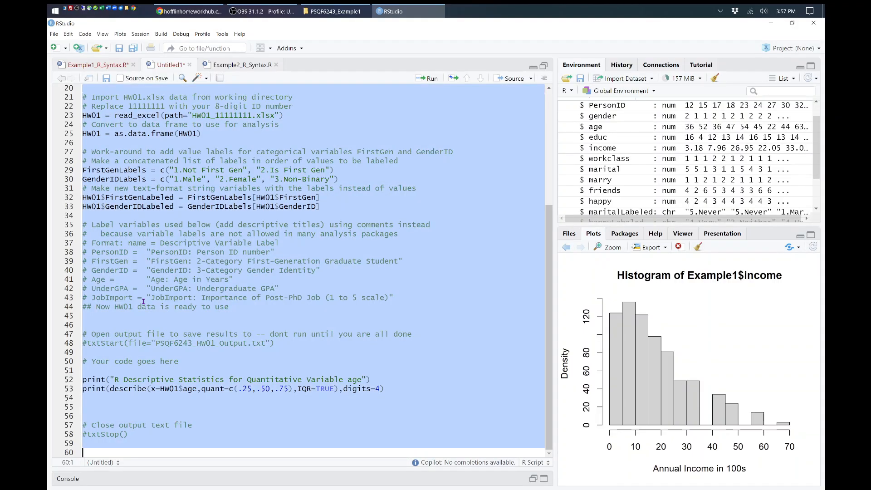
{"action": "key", "text": "ctrl+f"}
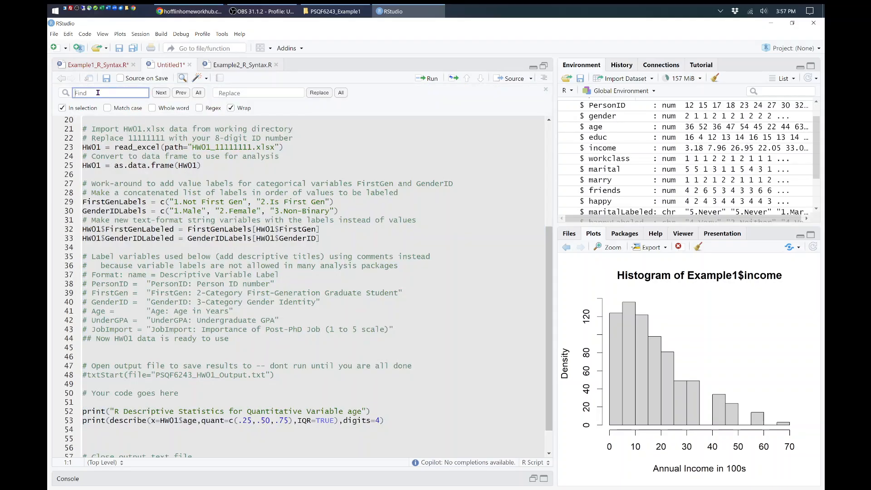
{"action": "type", "text": "Example"}
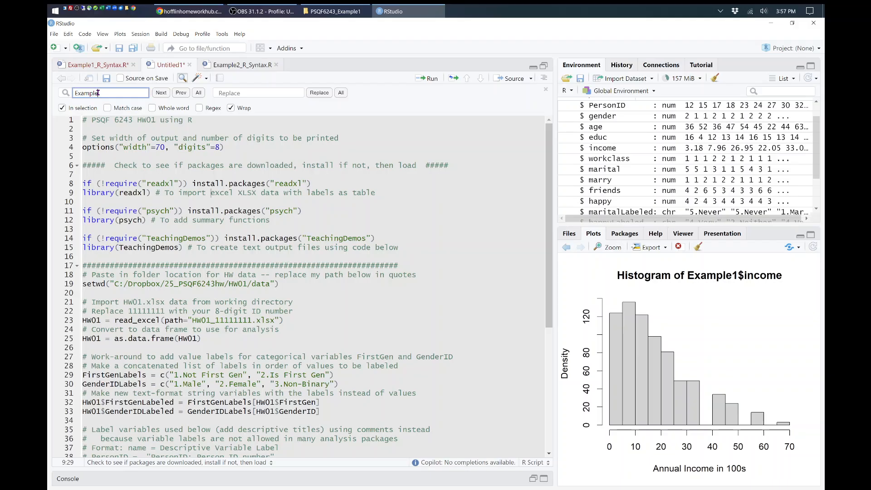
{"action": "type", "text": "1"}
{"action": "key", "text": "Tab"}
{"action": "left_click", "coordinate": [233, 94]}
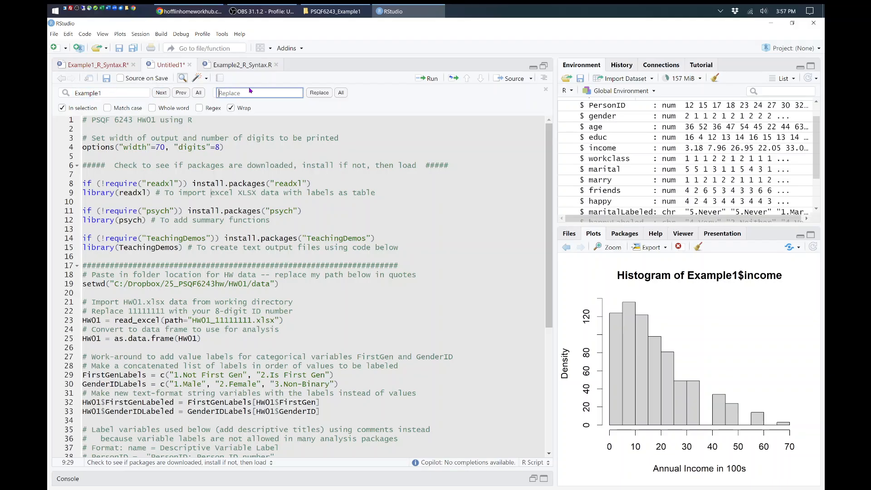
{"action": "type", "text": "HW01"}
{"action": "left_click", "coordinate": [274, 193]}
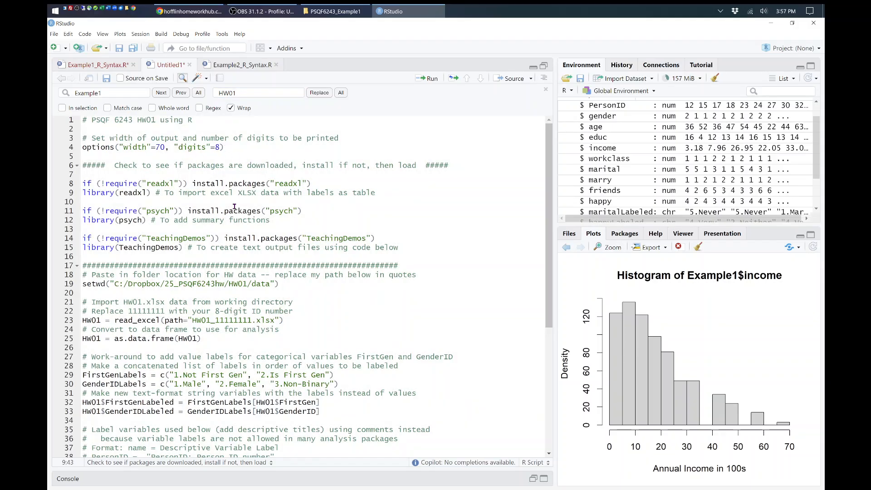
{"action": "scroll", "coordinate": [245, 205], "scroll_direction": "down", "scroll_amount": 5}
{"action": "scroll", "coordinate": [259, 203], "scroll_direction": "up", "scroll_amount": 5}
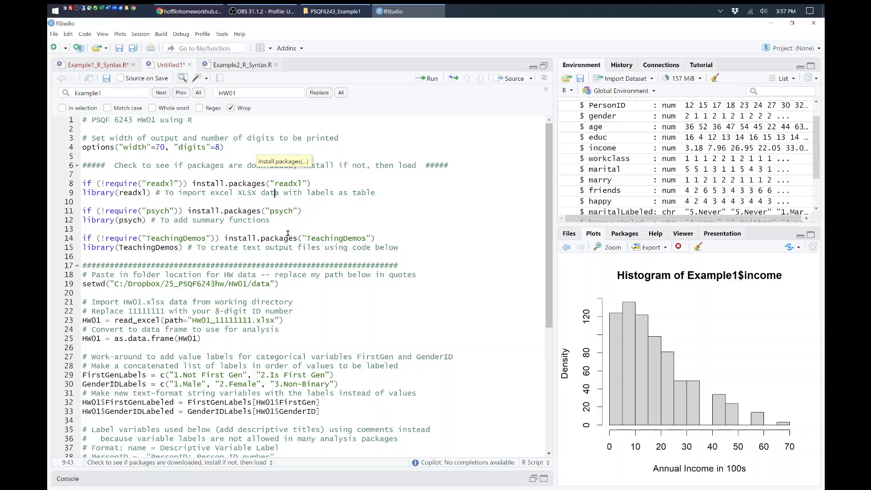
{"action": "left_click", "coordinate": [97, 66]}
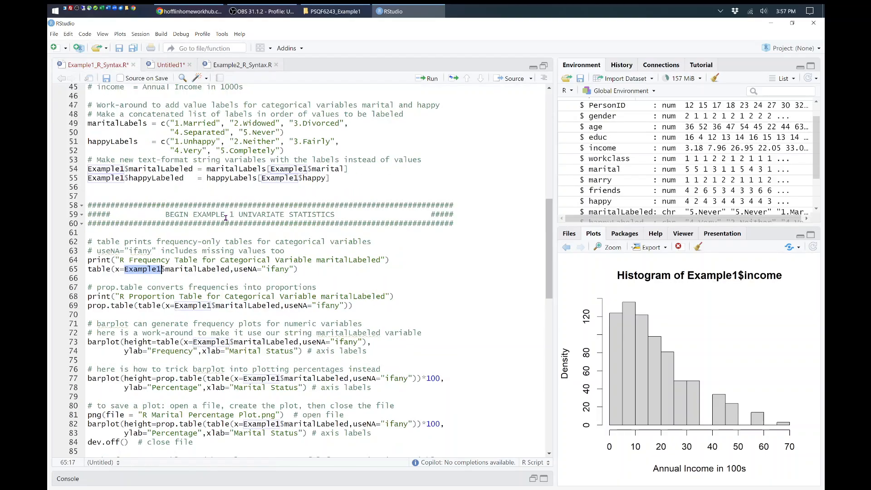
{"action": "left_click", "coordinate": [170, 66]}
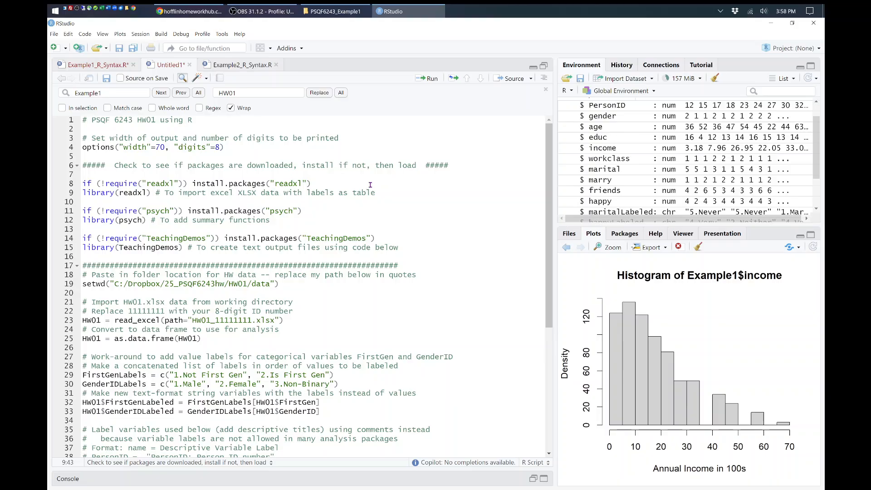
{"action": "left_click", "coordinate": [282, 6]}
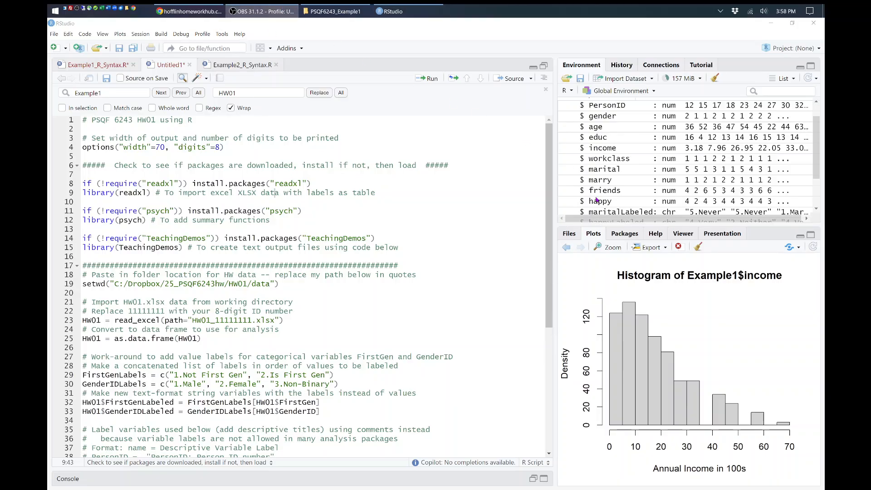